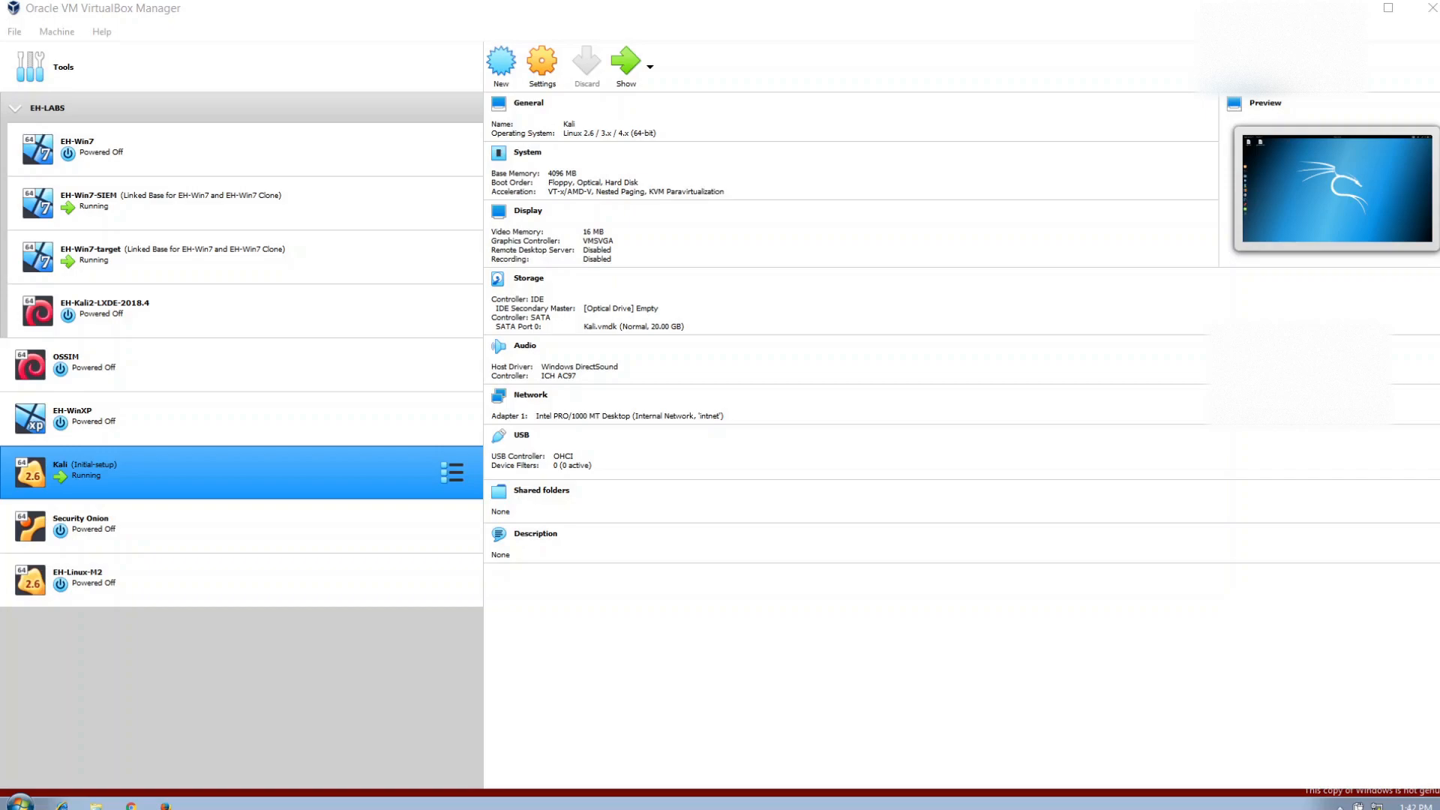
Review the configuration details of the running EH-Win7-SIEM, EH-Win7-target and Kali virtual machines.
{"action": "left_click", "coordinate": [186, 217]}
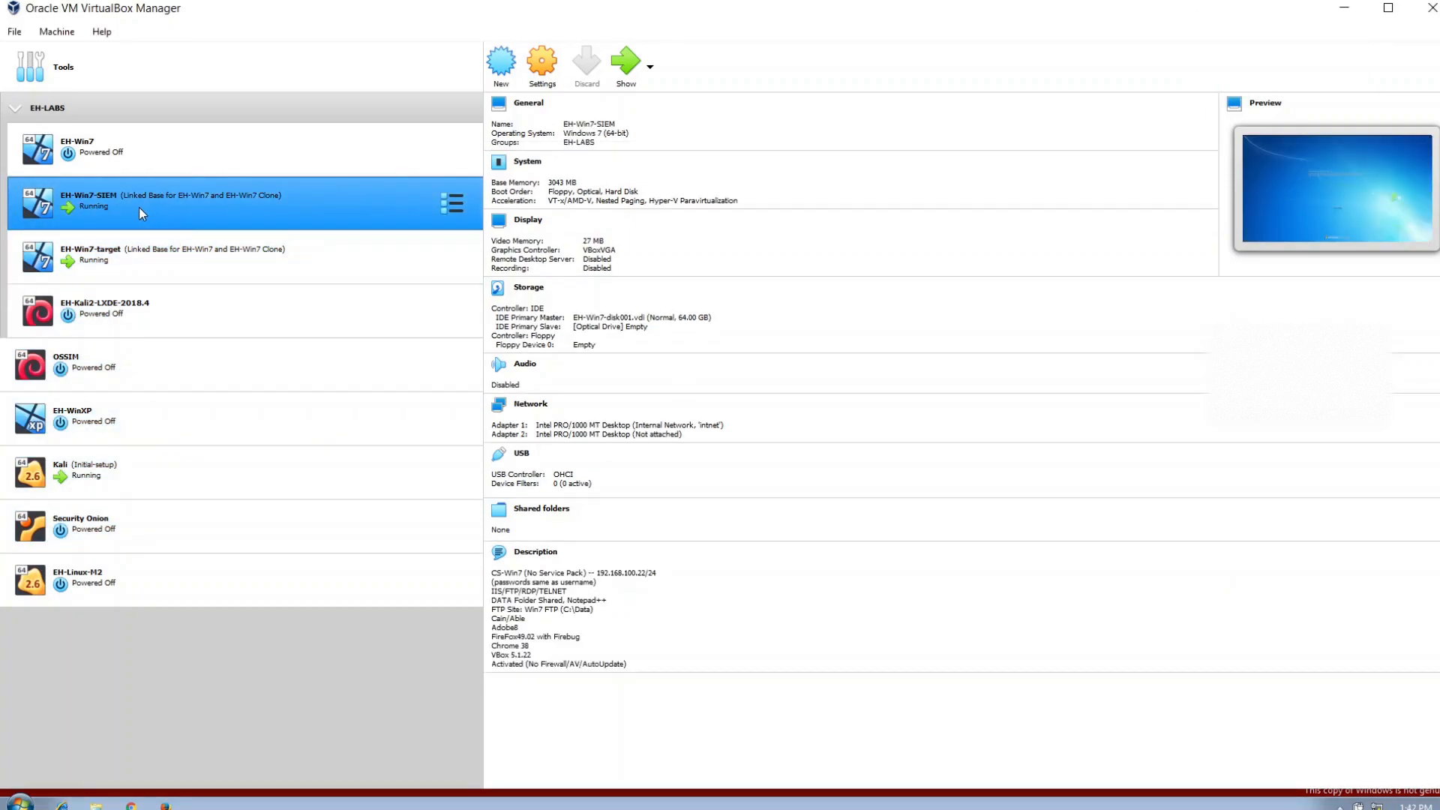
{"action": "left_click", "coordinate": [148, 257]}
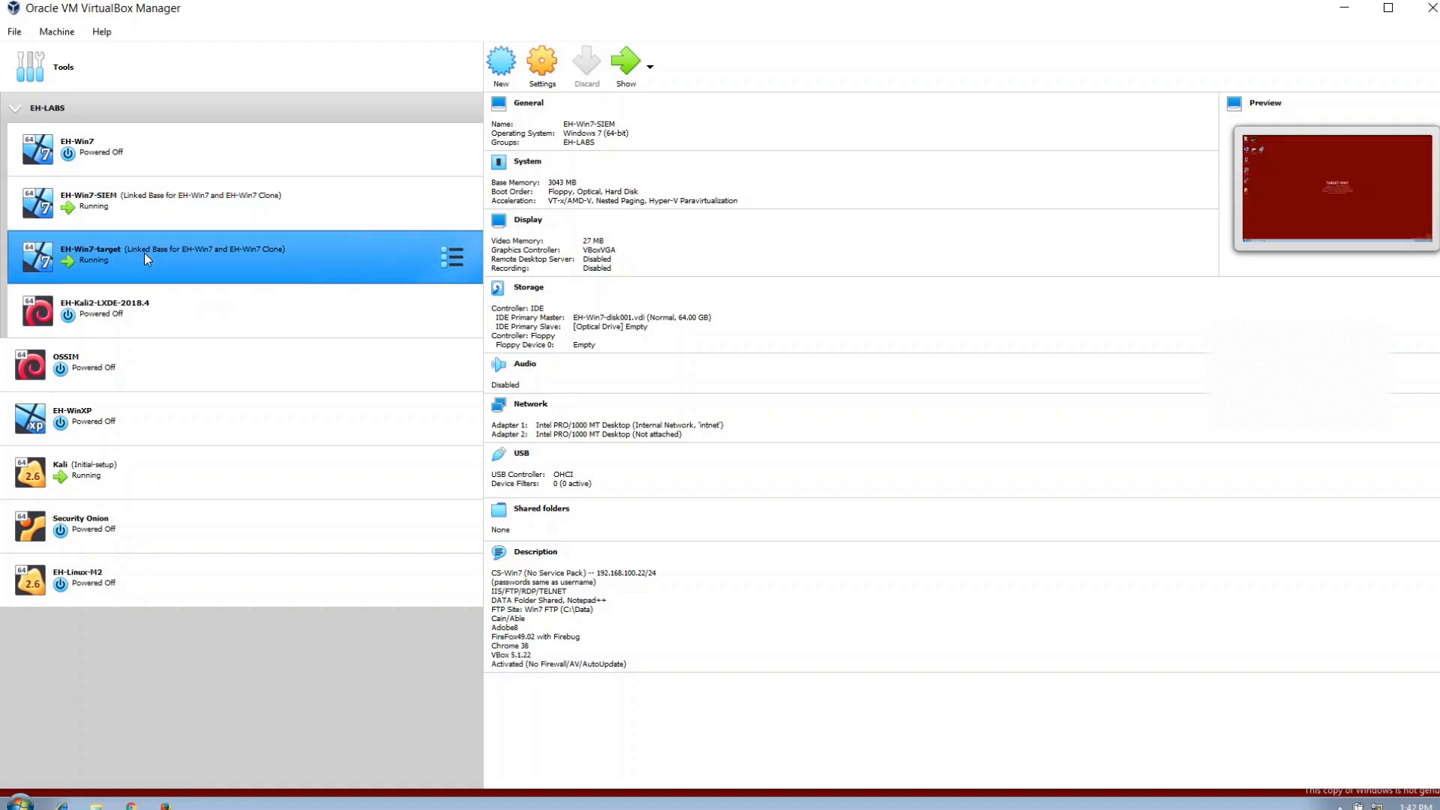
{"action": "left_click", "coordinate": [226, 473]}
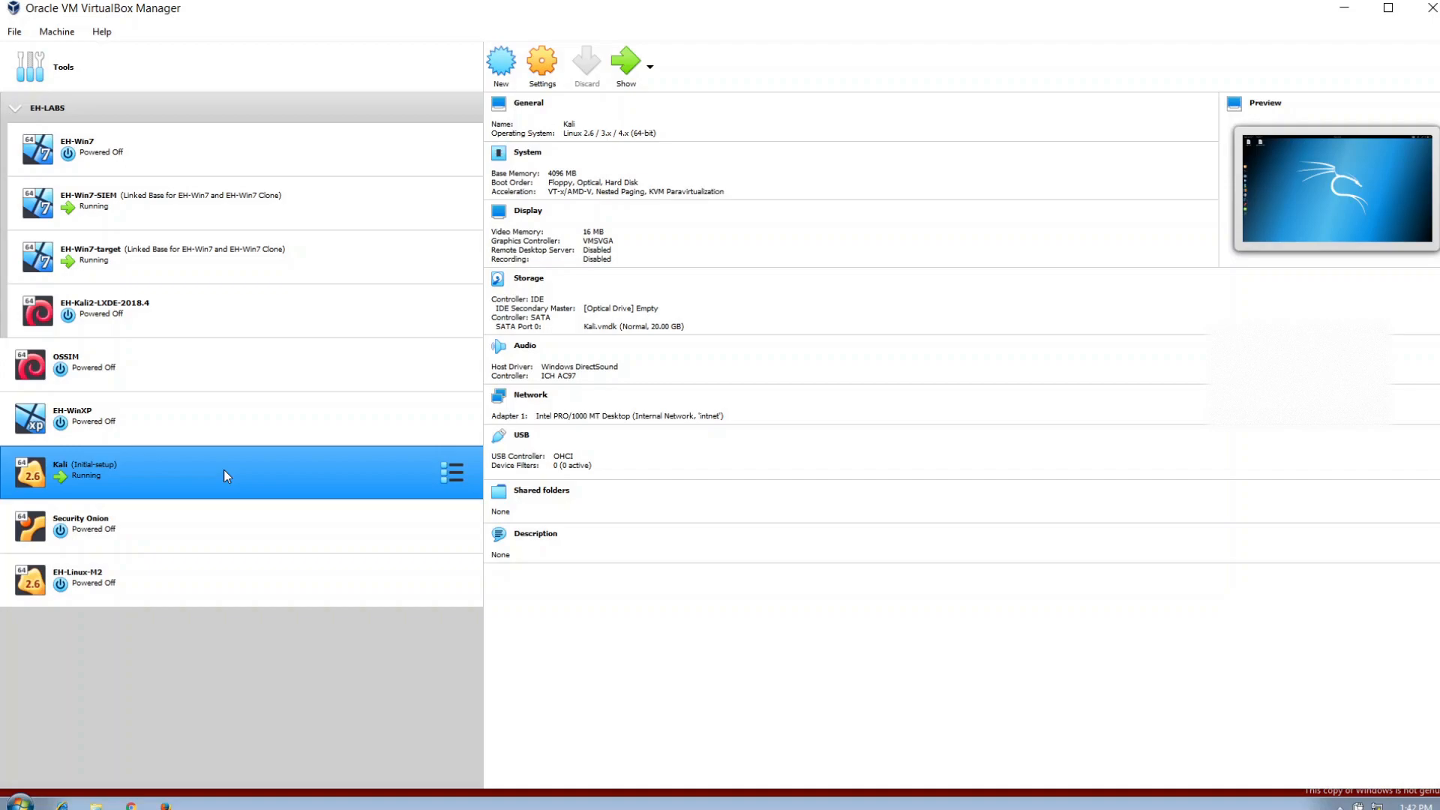
Show the running EH-Win7-target virtual machine and open a command prompt (cmd) inside it.
{"action": "left_click", "coordinate": [222, 252]}
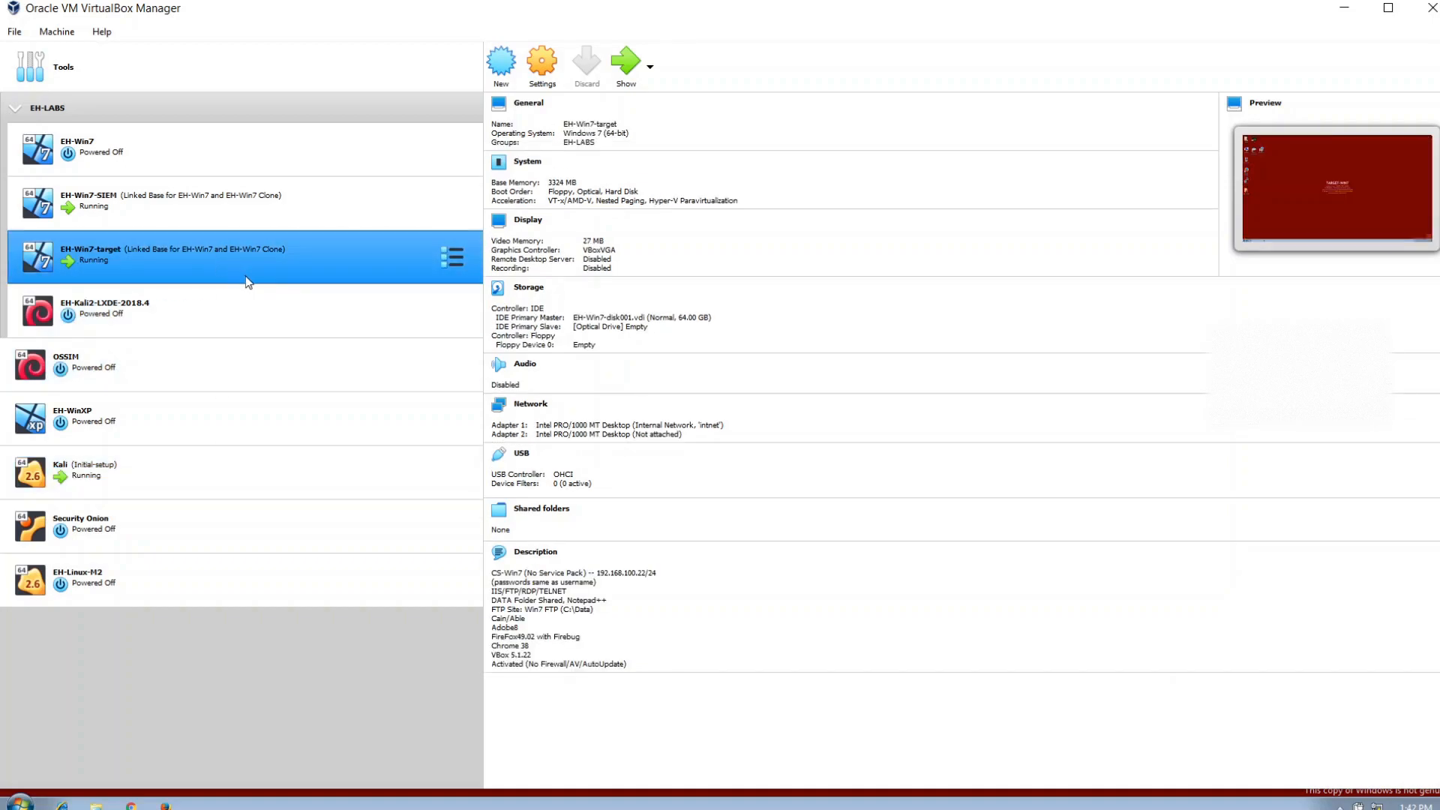
{"action": "left_click", "coordinate": [629, 66]}
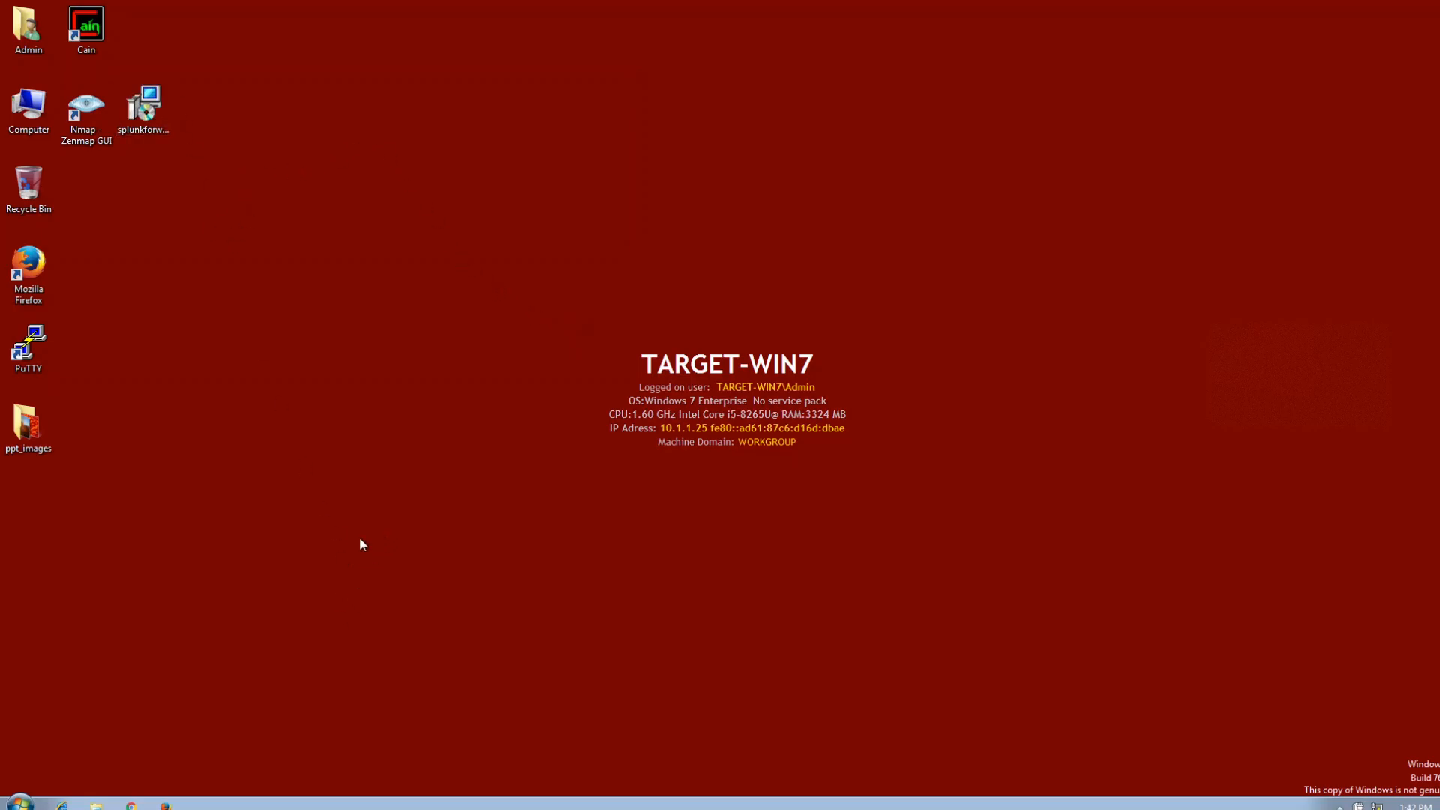
{"action": "left_click", "coordinate": [33, 797]}
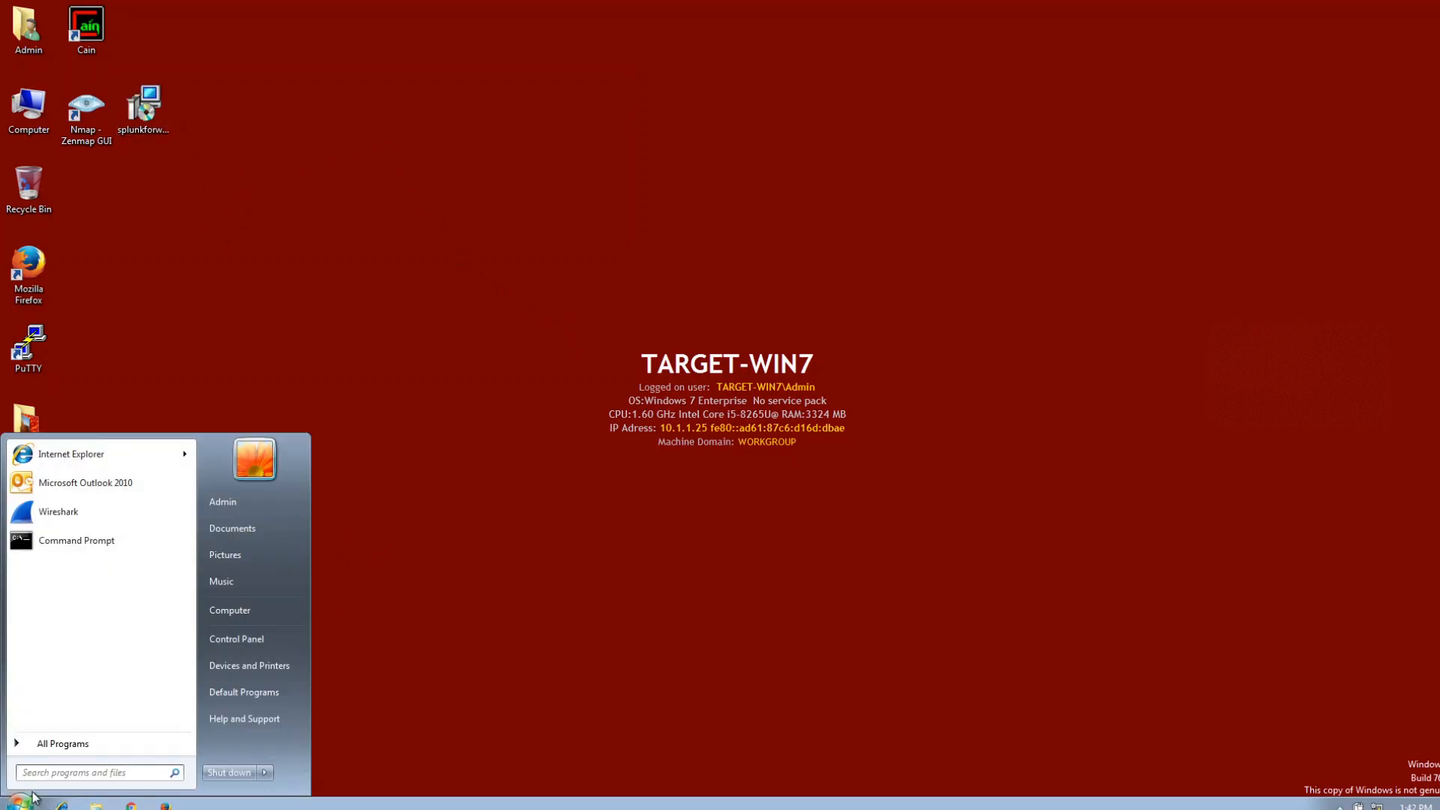
{"action": "type", "text": "cmd"}
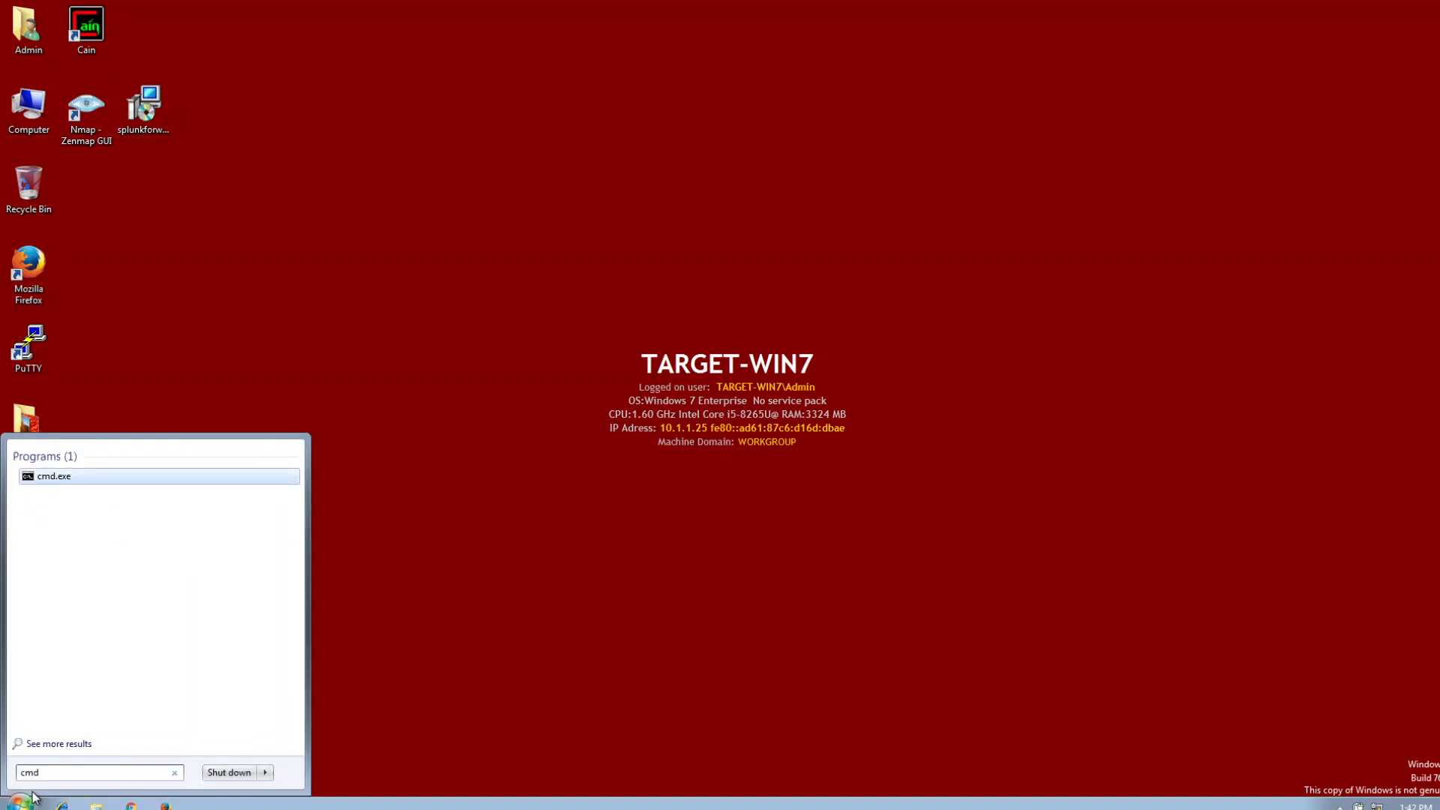
{"action": "key", "text": "Return"}
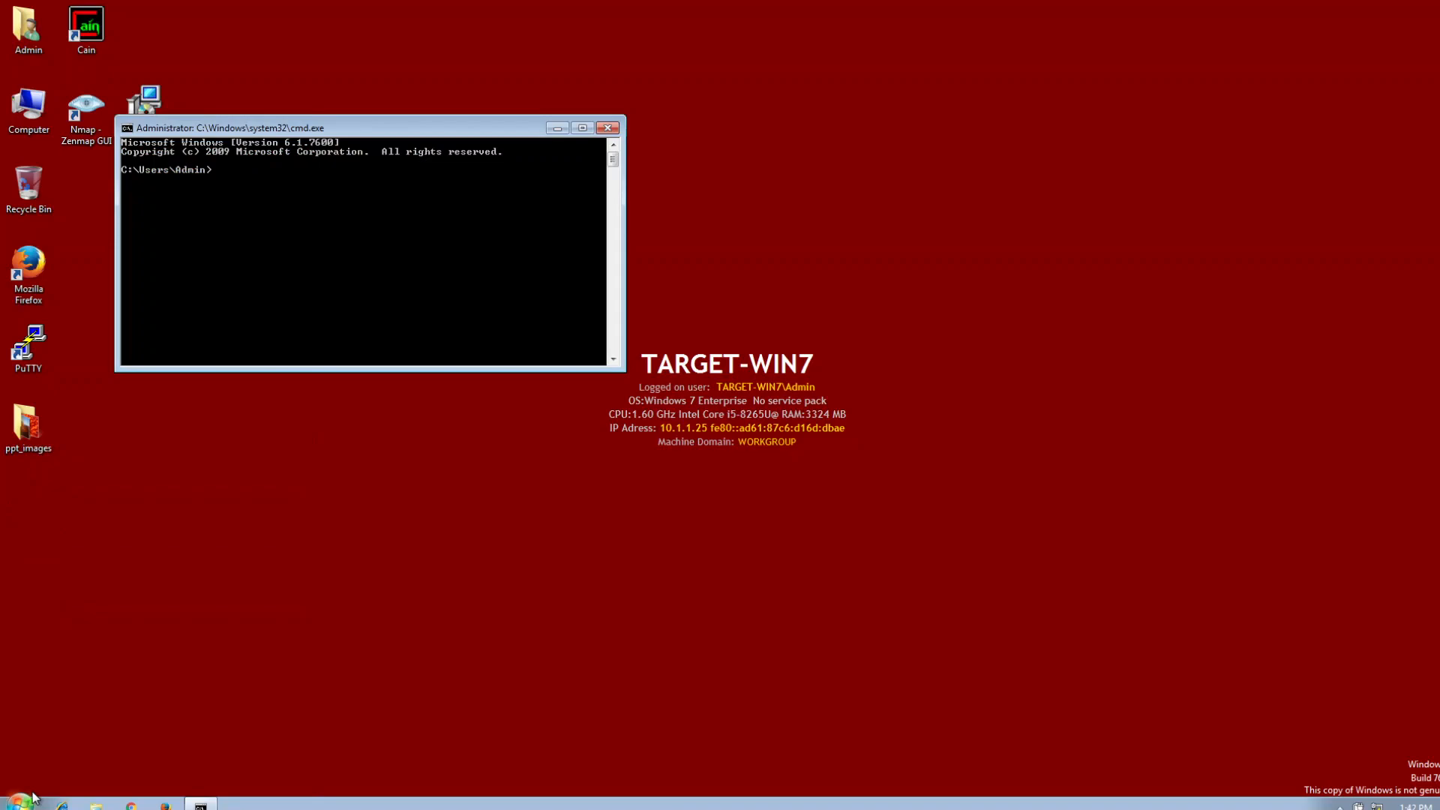
Ping the SIEM machine at 10.1.1.12 from the command prompt.
{"action": "type", "text": "ping 10.1."}
{"action": "key", "text": "ctrl+c"}
{"action": "type", "text": "1"}
{"action": "key", "text": "Up"}
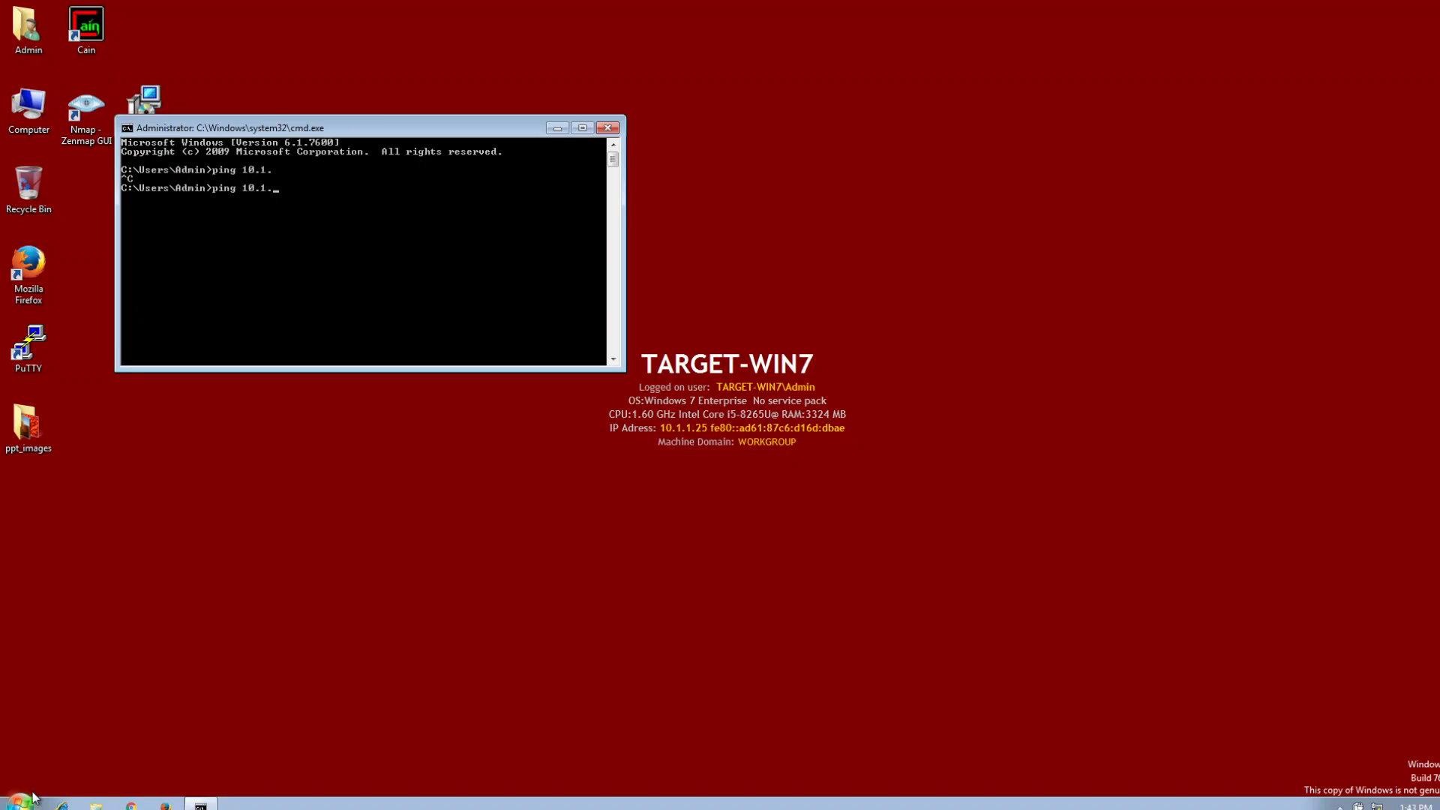
{"action": "type", "text": "1.12"}
{"action": "key", "text": "Return"}
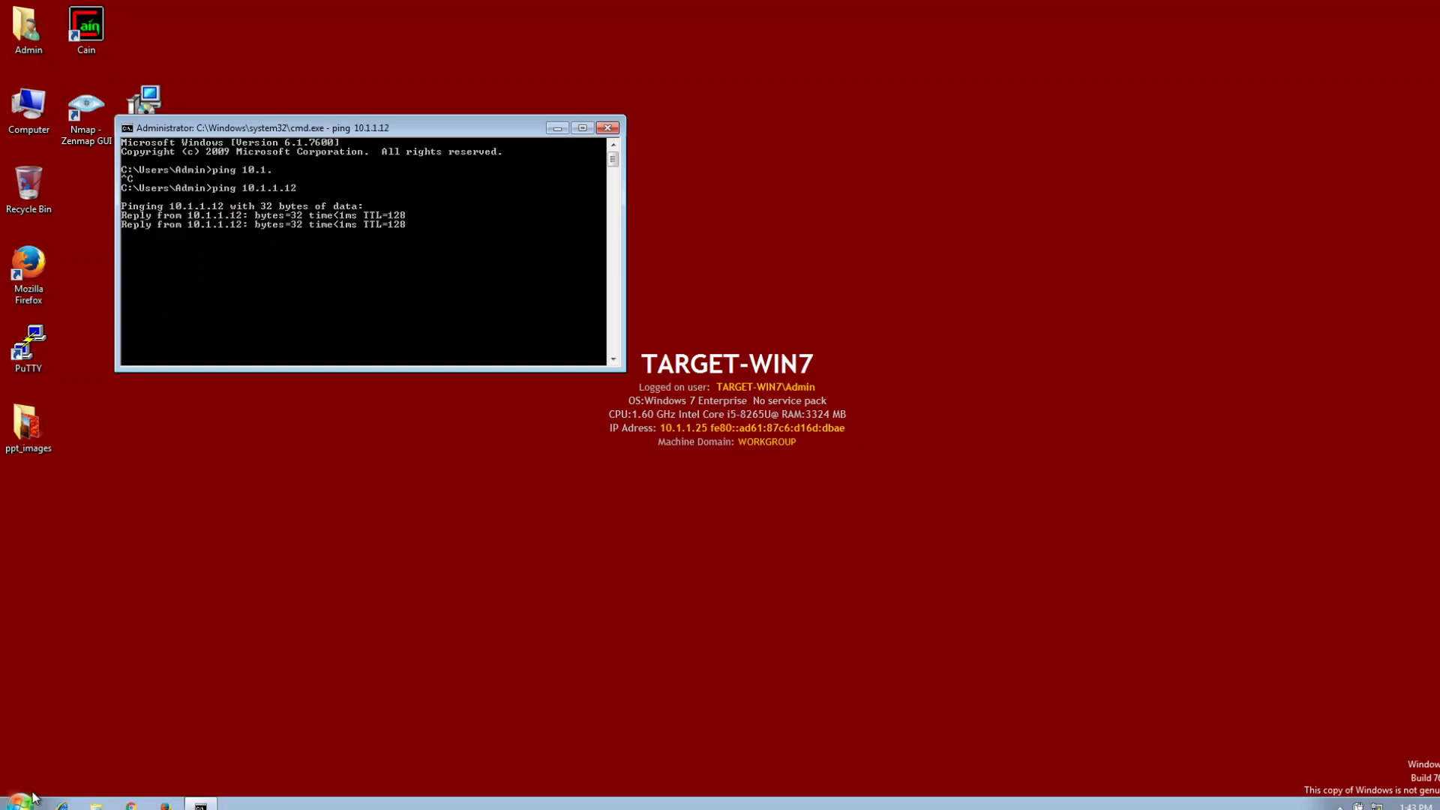
Ping 10.1.1.135 from the command prompt and close the console window.
{"action": "type", "text": "ping"}
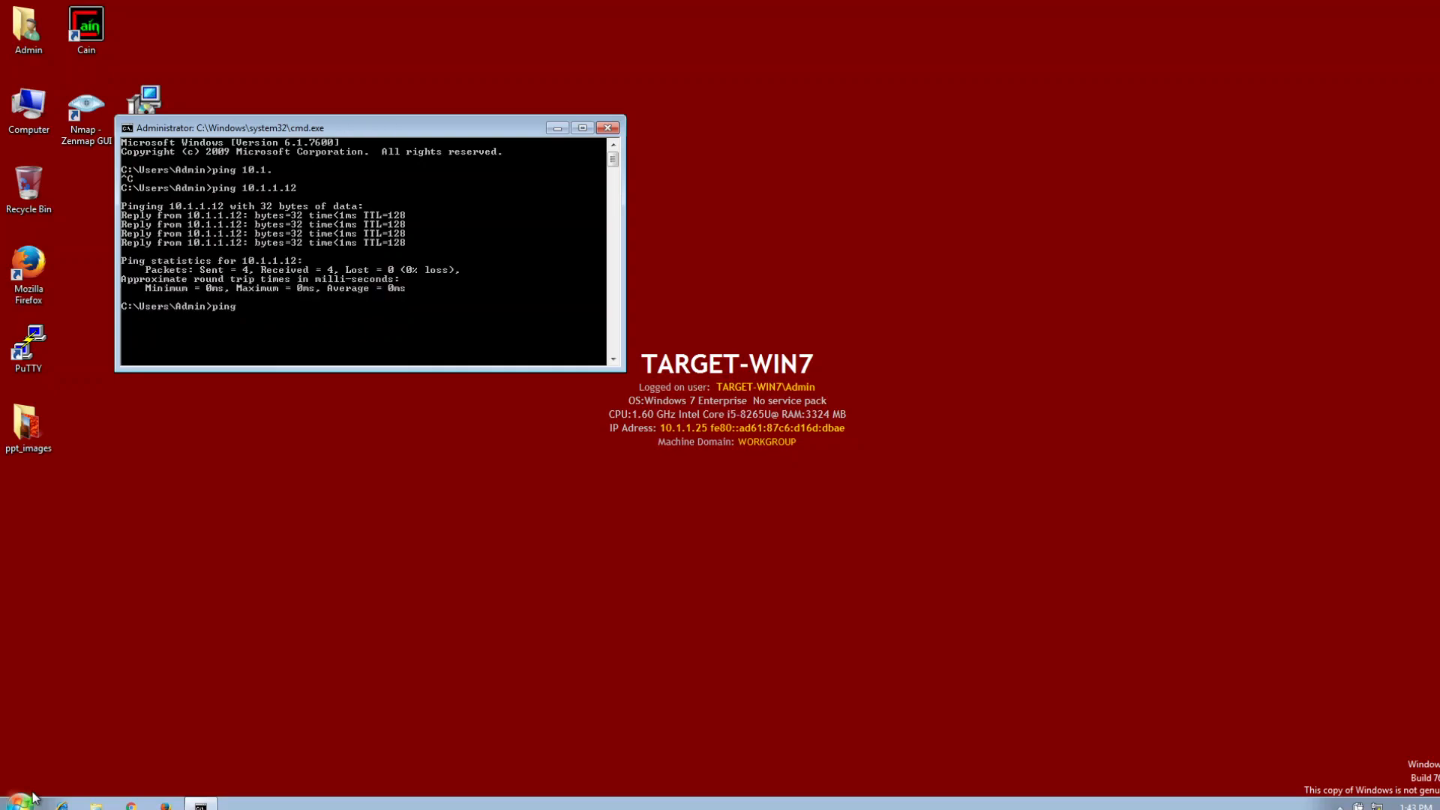
{"action": "type", "text": " 10.14"}
{"action": "type", "text": "5"}
{"action": "key", "text": "Return"}
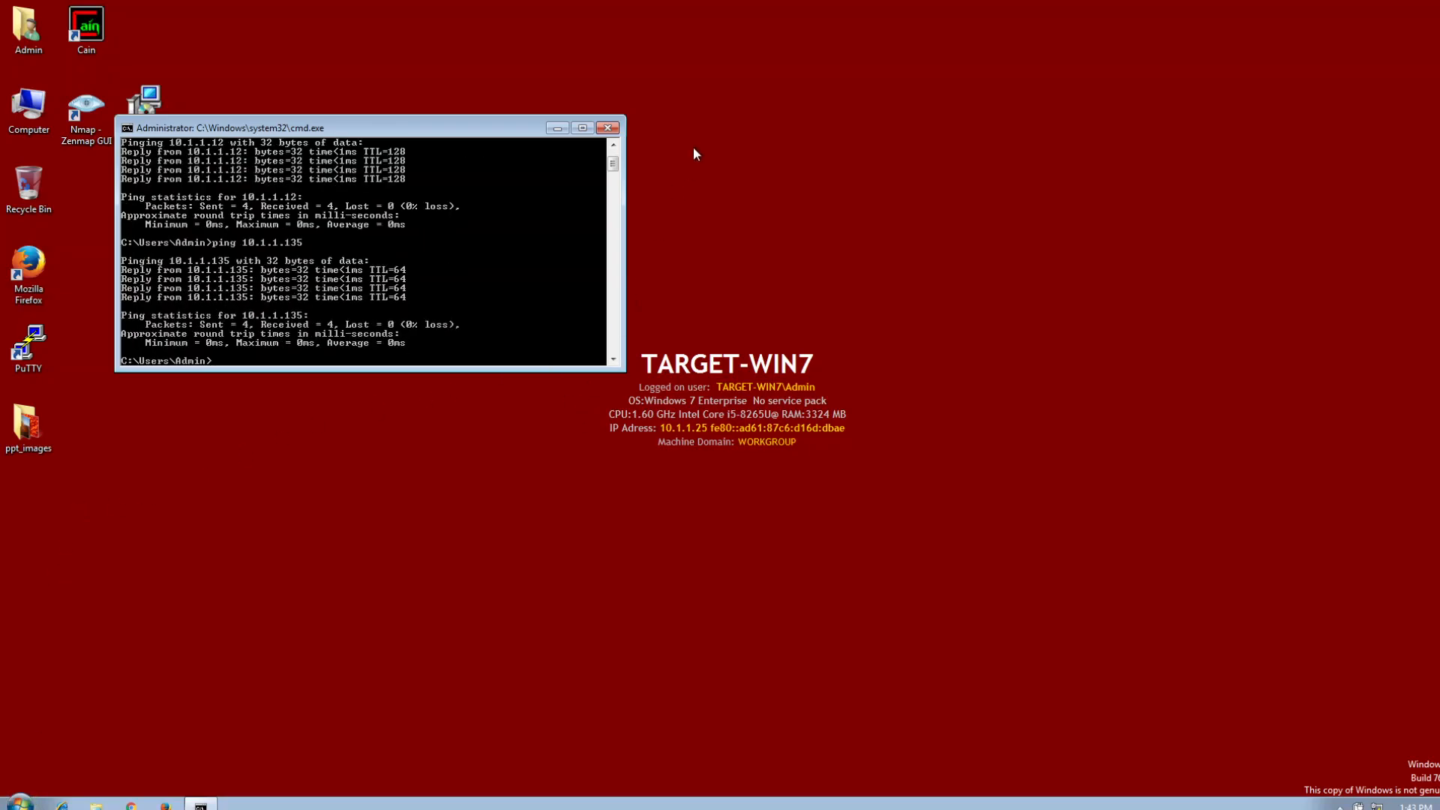
{"action": "left_click", "coordinate": [607, 128]}
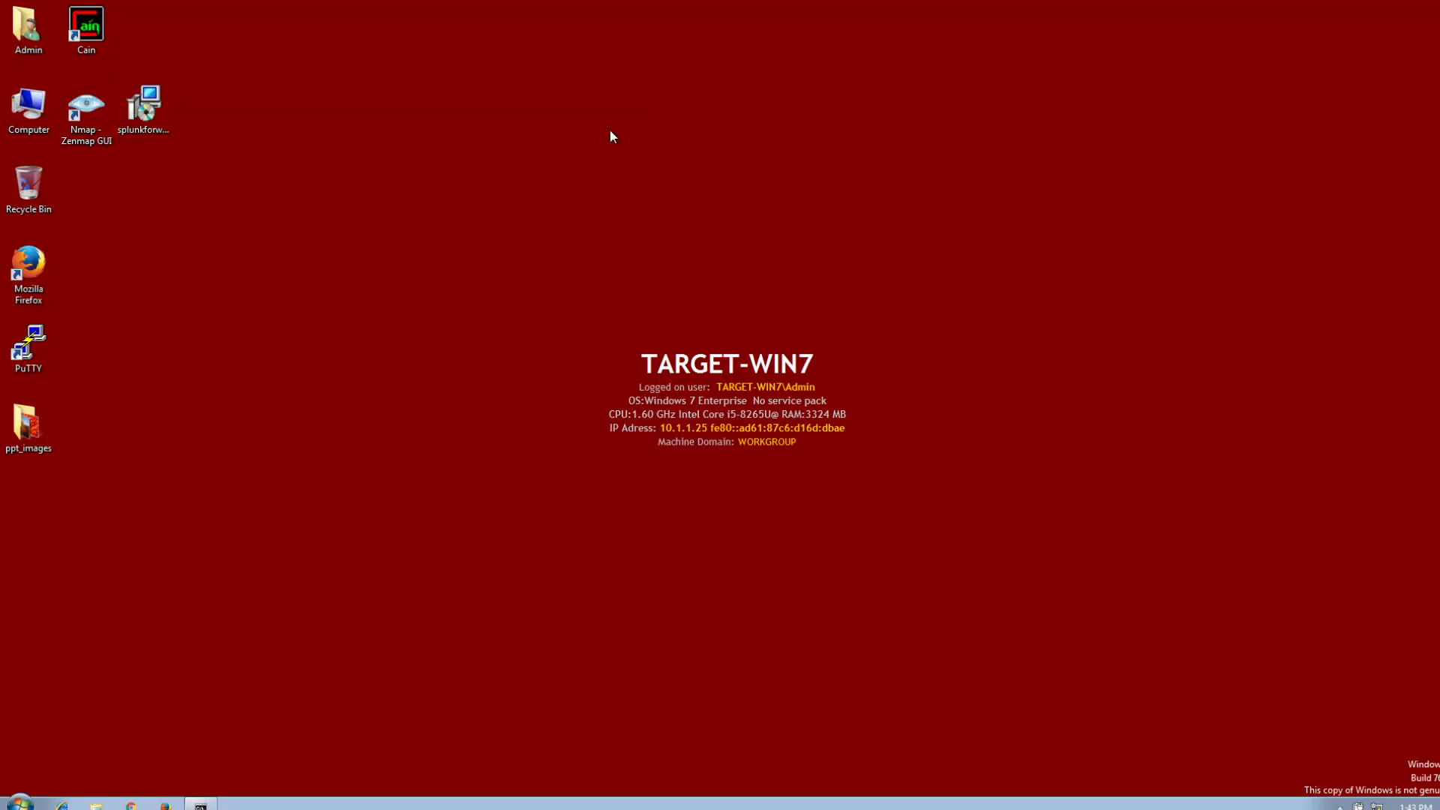
Run the splunkforwarder 7.3.1 installer from the desktop, accept the license agreement and choose to customize the installation options.
{"action": "double_click", "coordinate": [159, 126]}
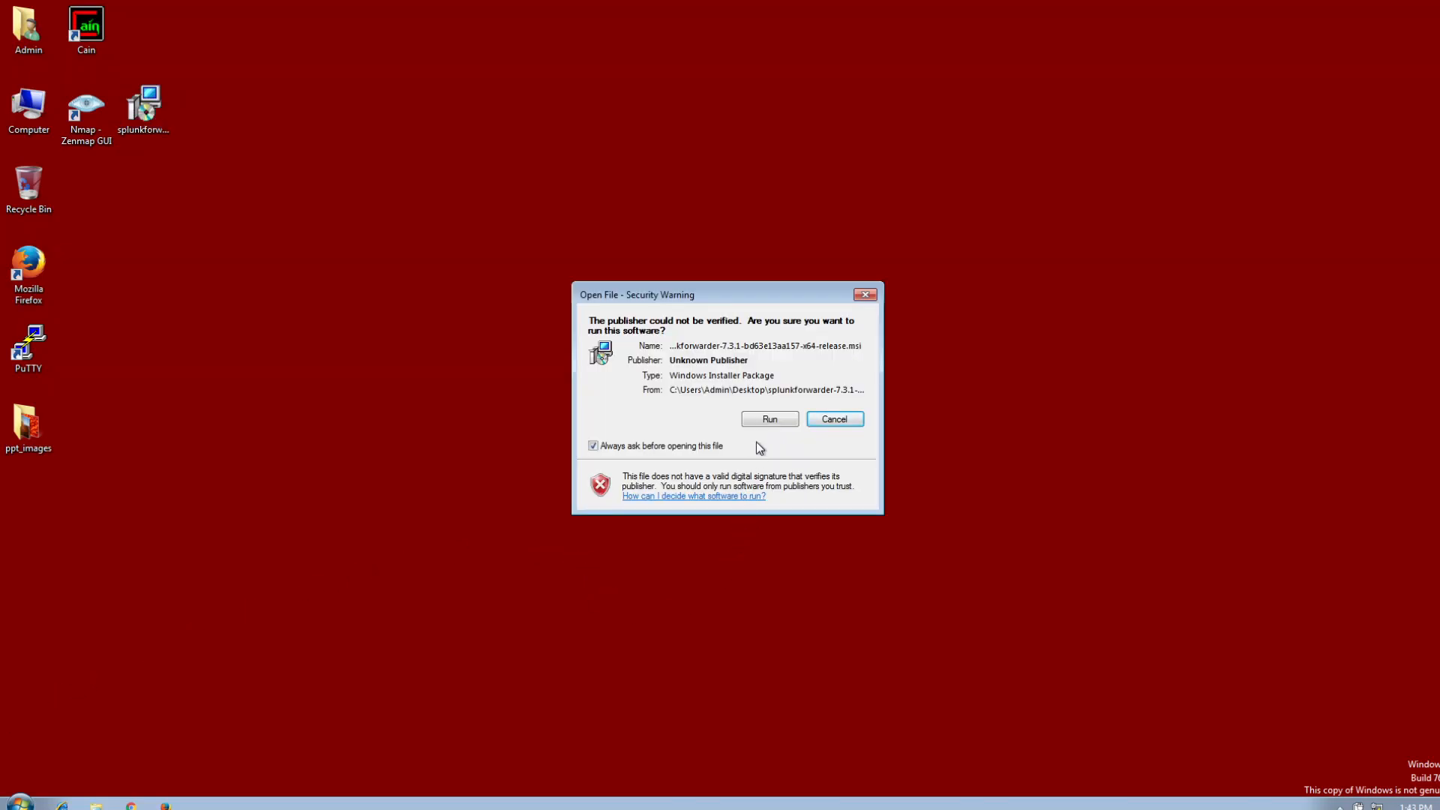
{"action": "left_click", "coordinate": [766, 418]}
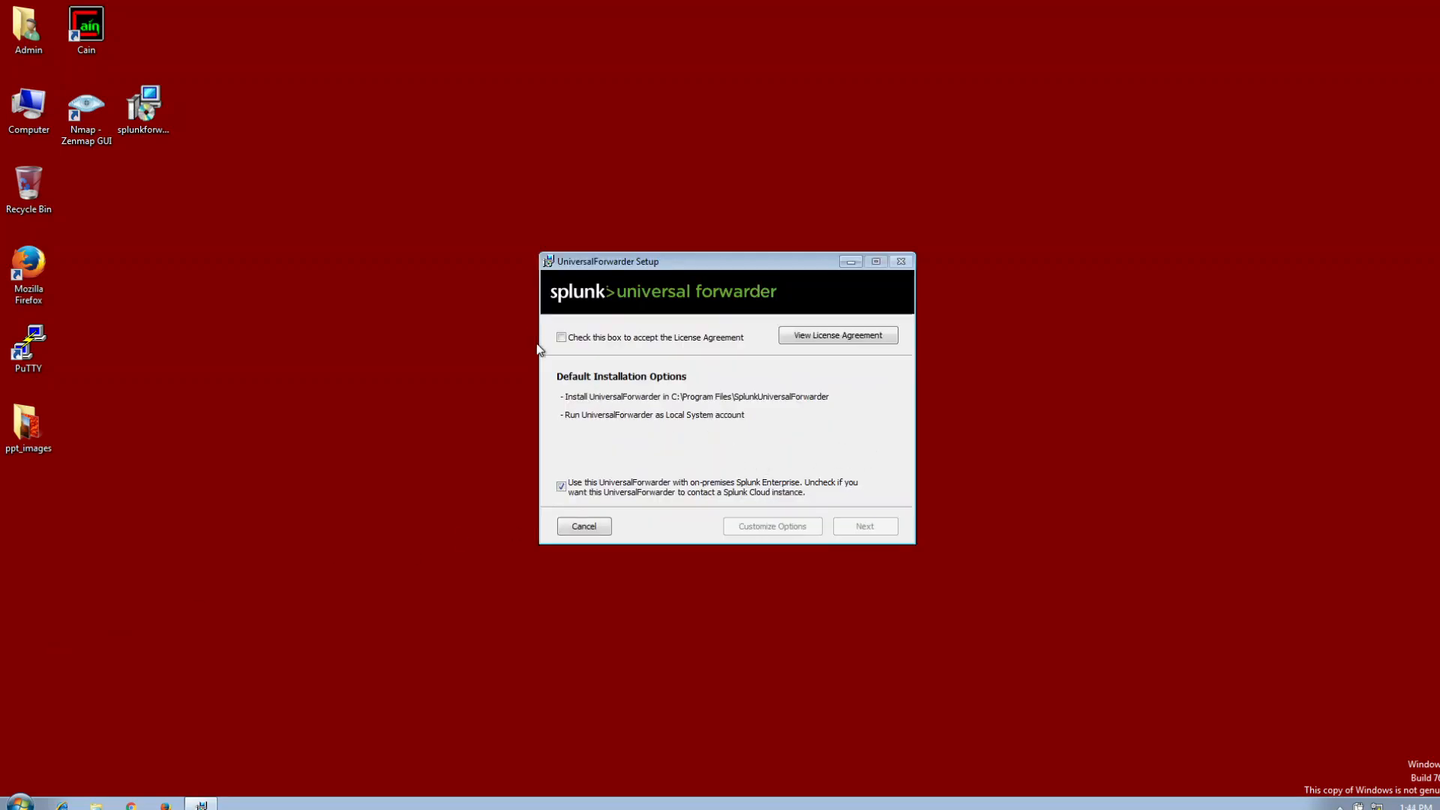
{"action": "left_click", "coordinate": [562, 339]}
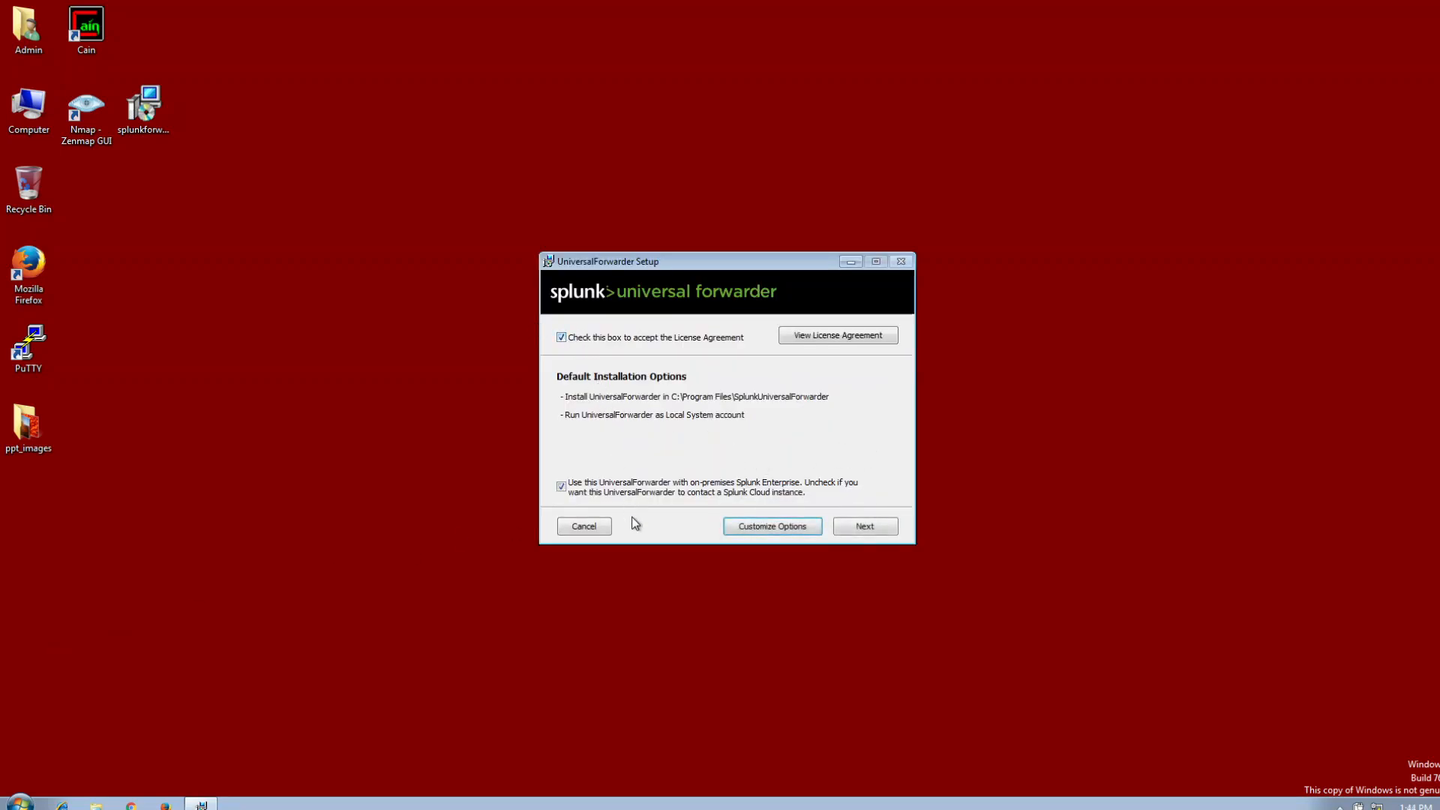
{"action": "left_click", "coordinate": [751, 525]}
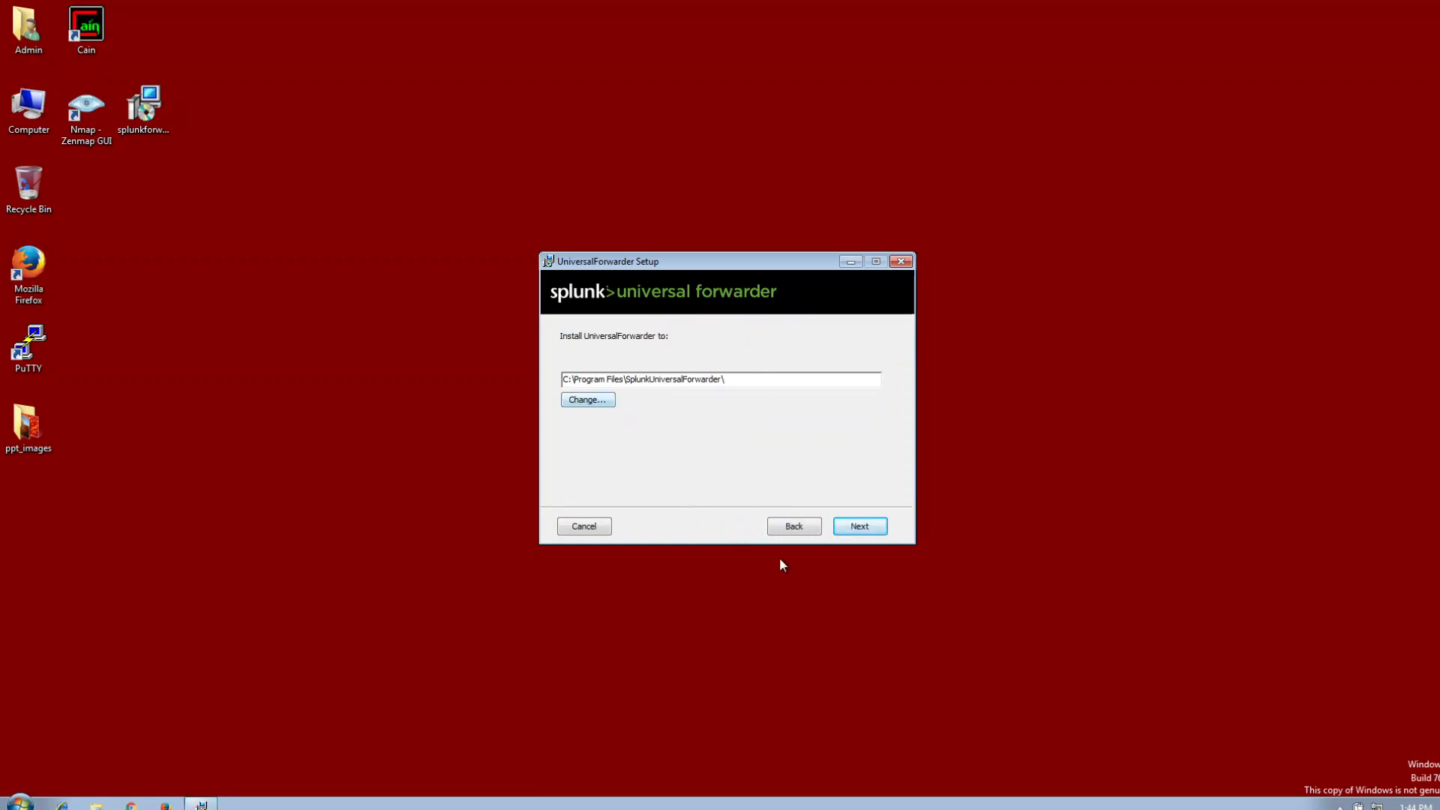
Accept the default install folder, skip the SSL certificate settings and install the forwarder as Local System.
{"action": "left_click", "coordinate": [863, 528]}
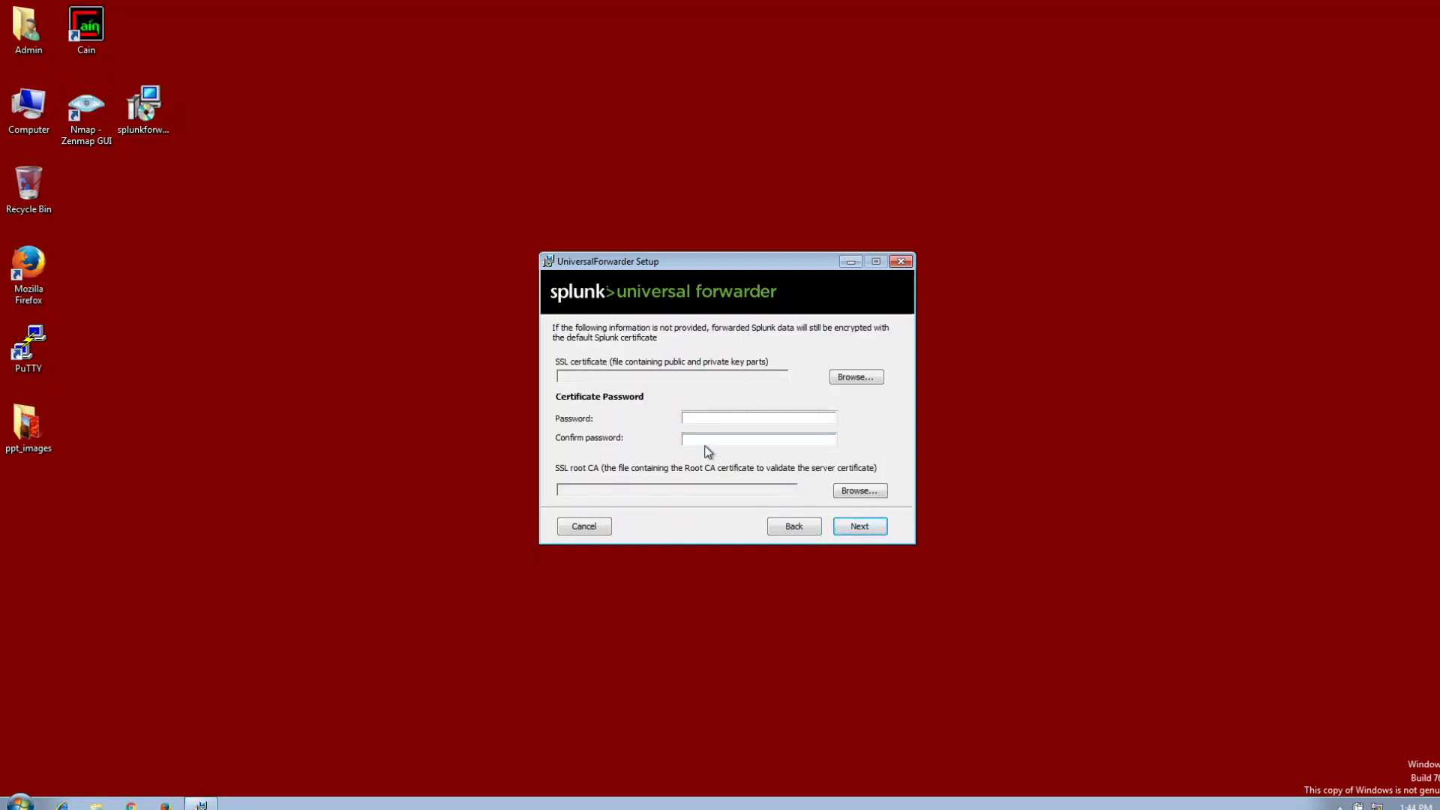
{"action": "left_click", "coordinate": [869, 529]}
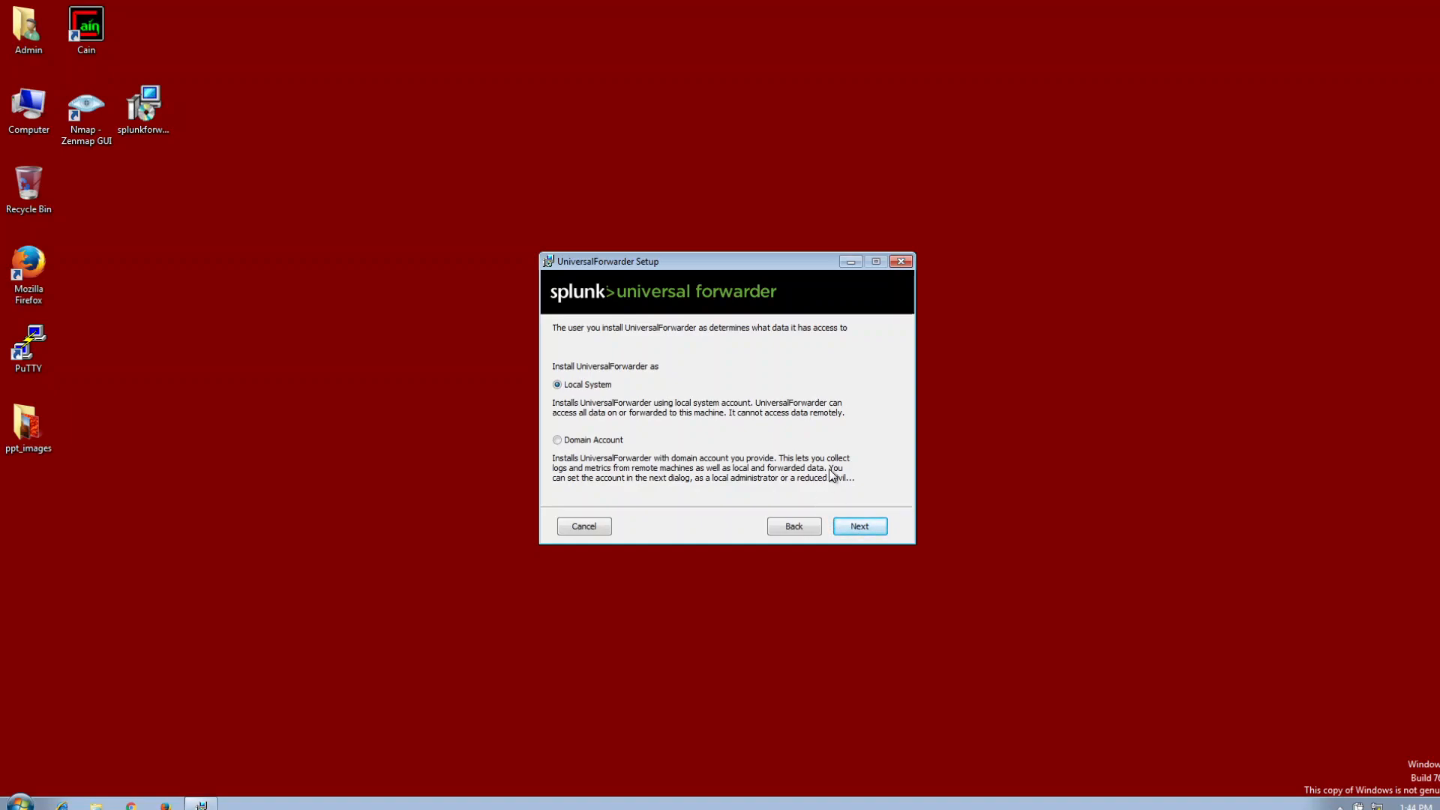
{"action": "left_click", "coordinate": [860, 525]}
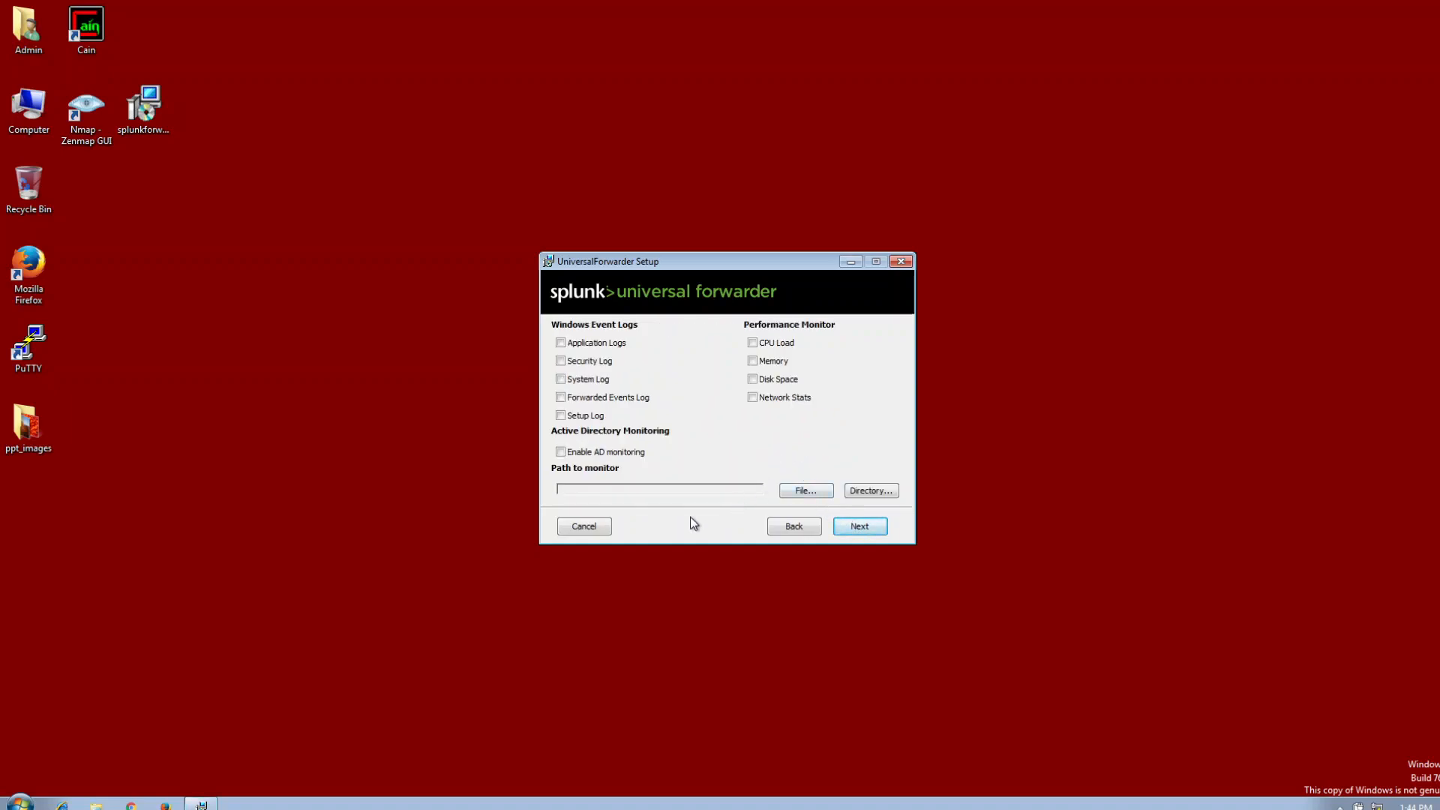
Enable CPU Load monitoring and set the path to monitor to the C:\inetpub\logs\LogFiles folder.
{"action": "left_click", "coordinate": [753, 343]}
{"action": "left_click", "coordinate": [887, 495]}
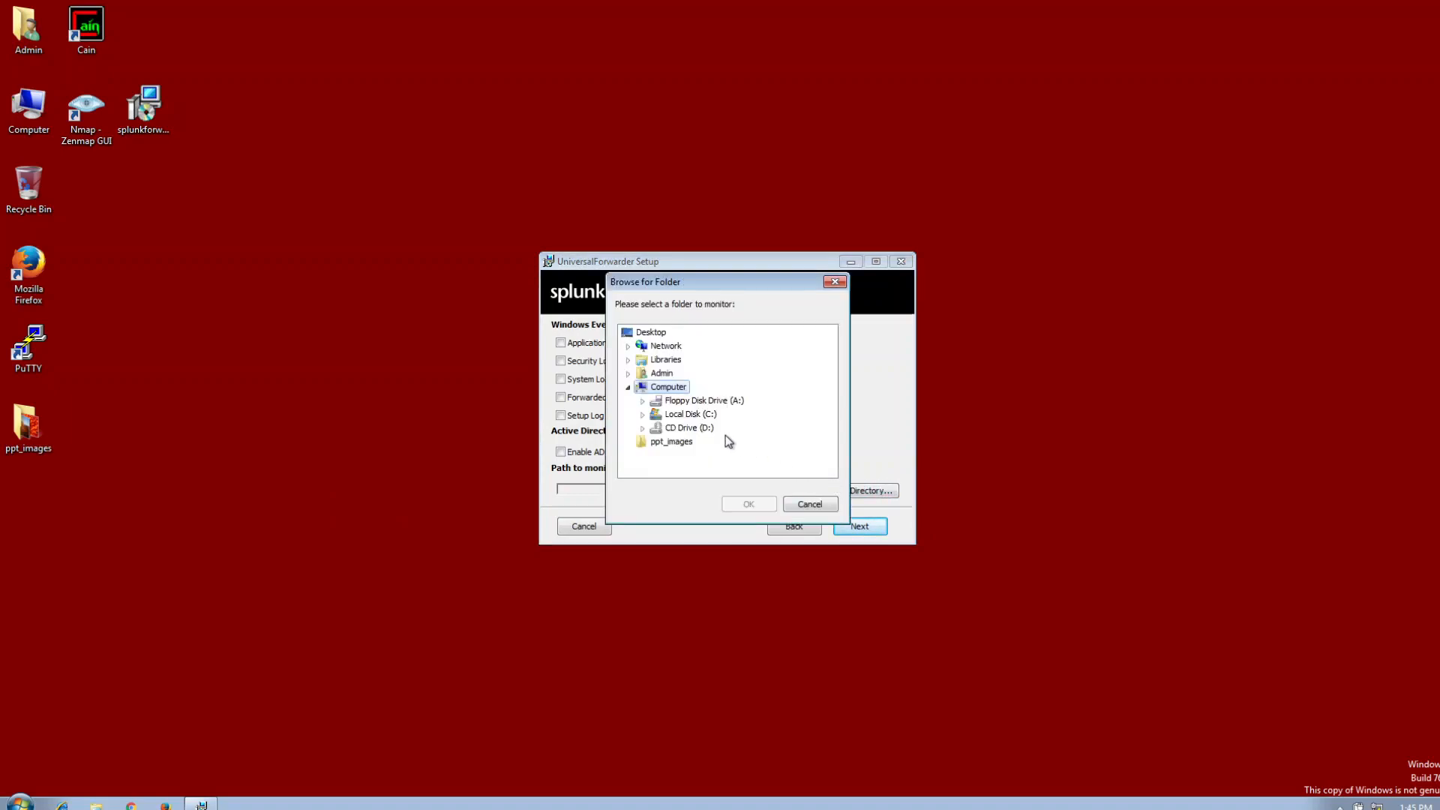
{"action": "left_click", "coordinate": [643, 415]}
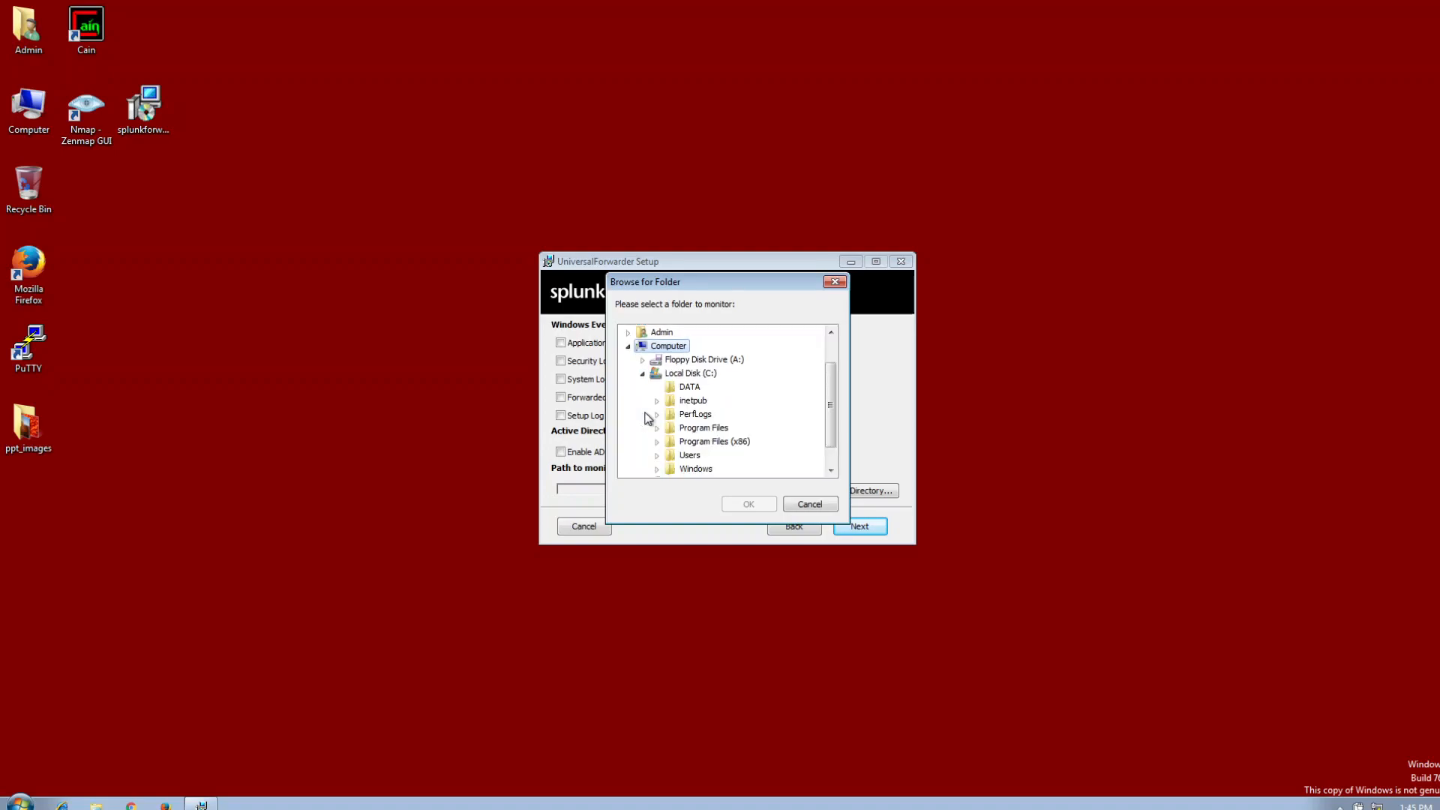
{"action": "left_click", "coordinate": [658, 375]}
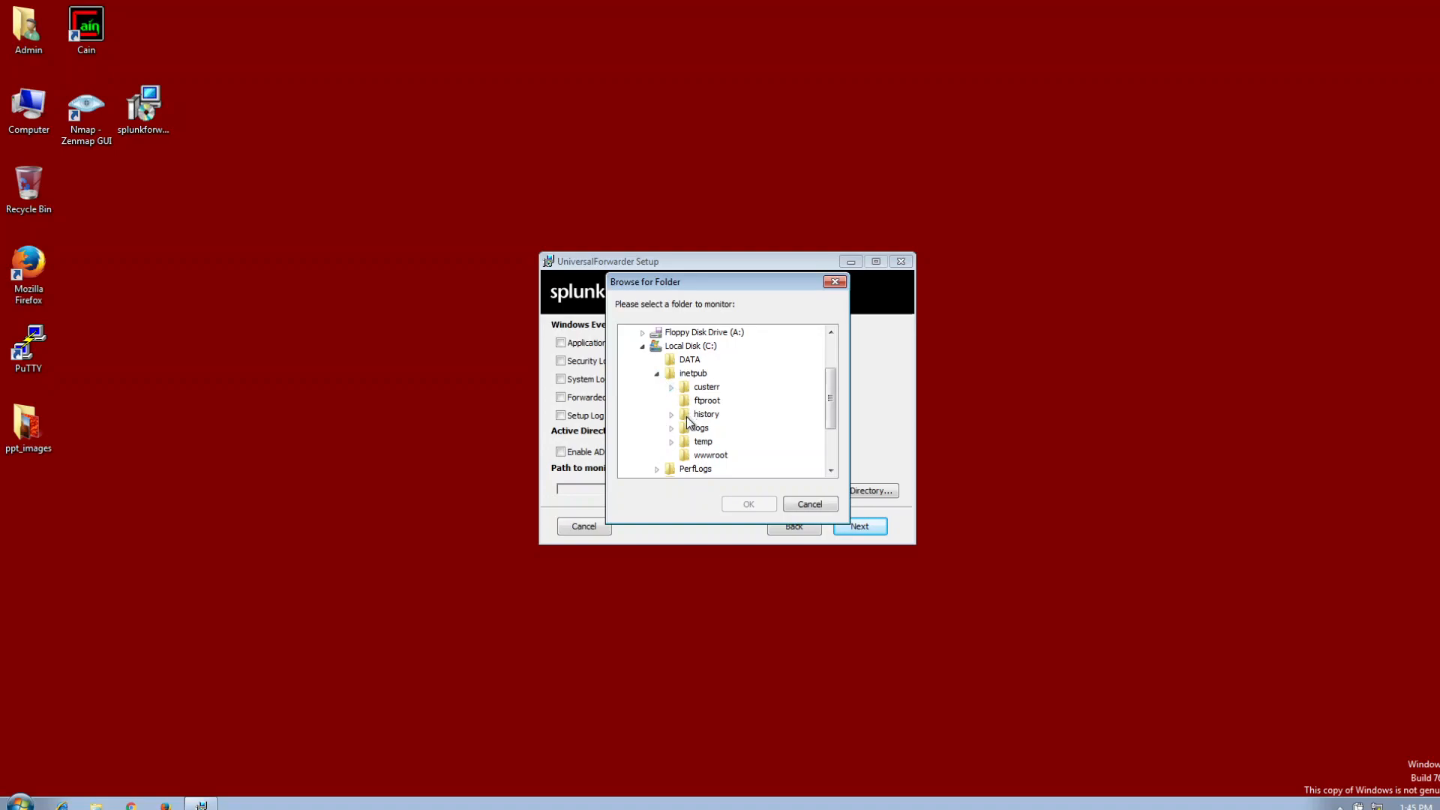
{"action": "left_click", "coordinate": [671, 429]}
{"action": "left_click", "coordinate": [717, 443]}
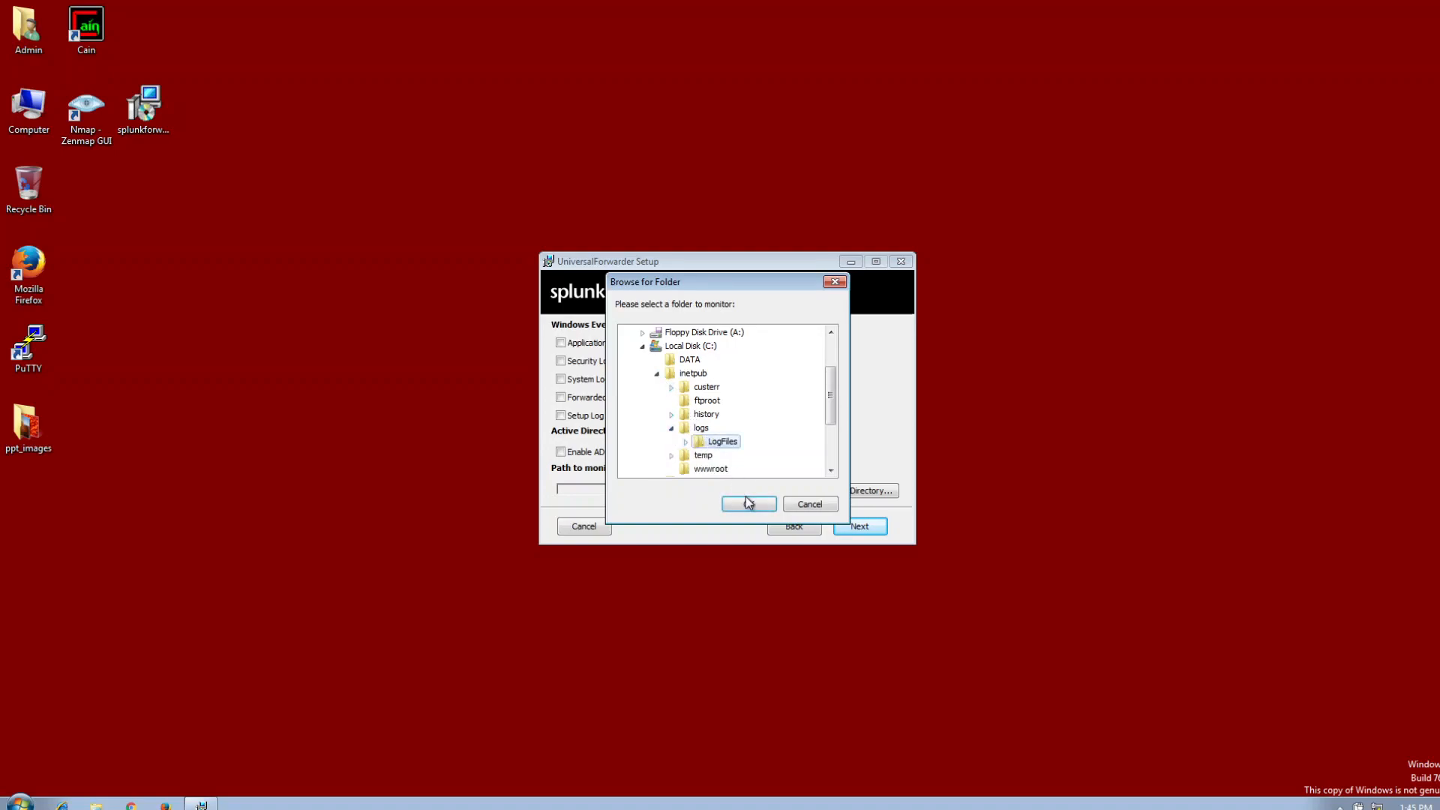
{"action": "left_click", "coordinate": [748, 503]}
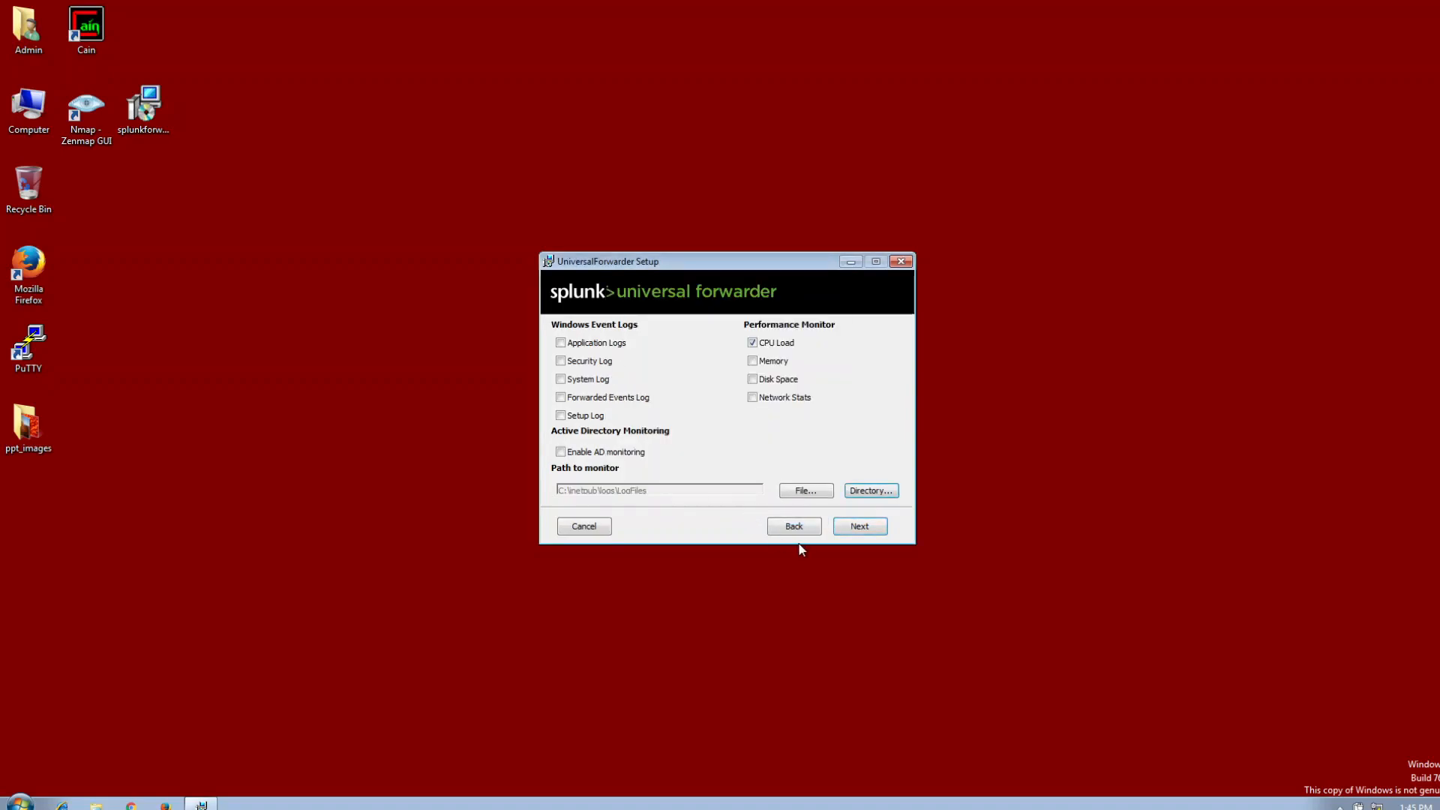
{"action": "left_click", "coordinate": [862, 528]}
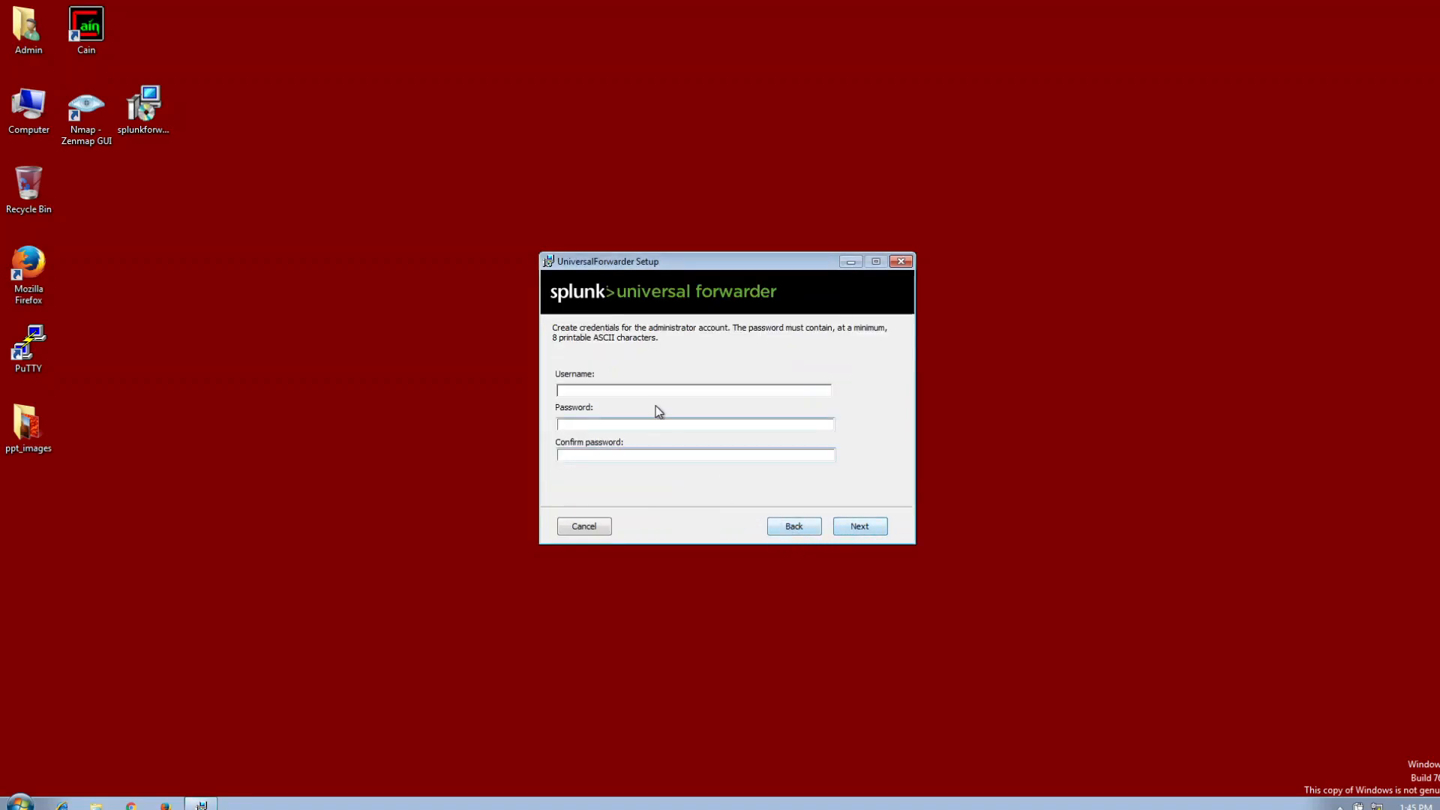
Create the forwarder's administrator account by entering the username, the password and its confirmation.
{"action": "type", "text": "mark"}
{"action": "key", "text": "Tab"}
{"action": "type", "text": "••••••••••"}
{"action": "key", "text": "Tab"}
{"action": "type", "text": "••••••••••"}
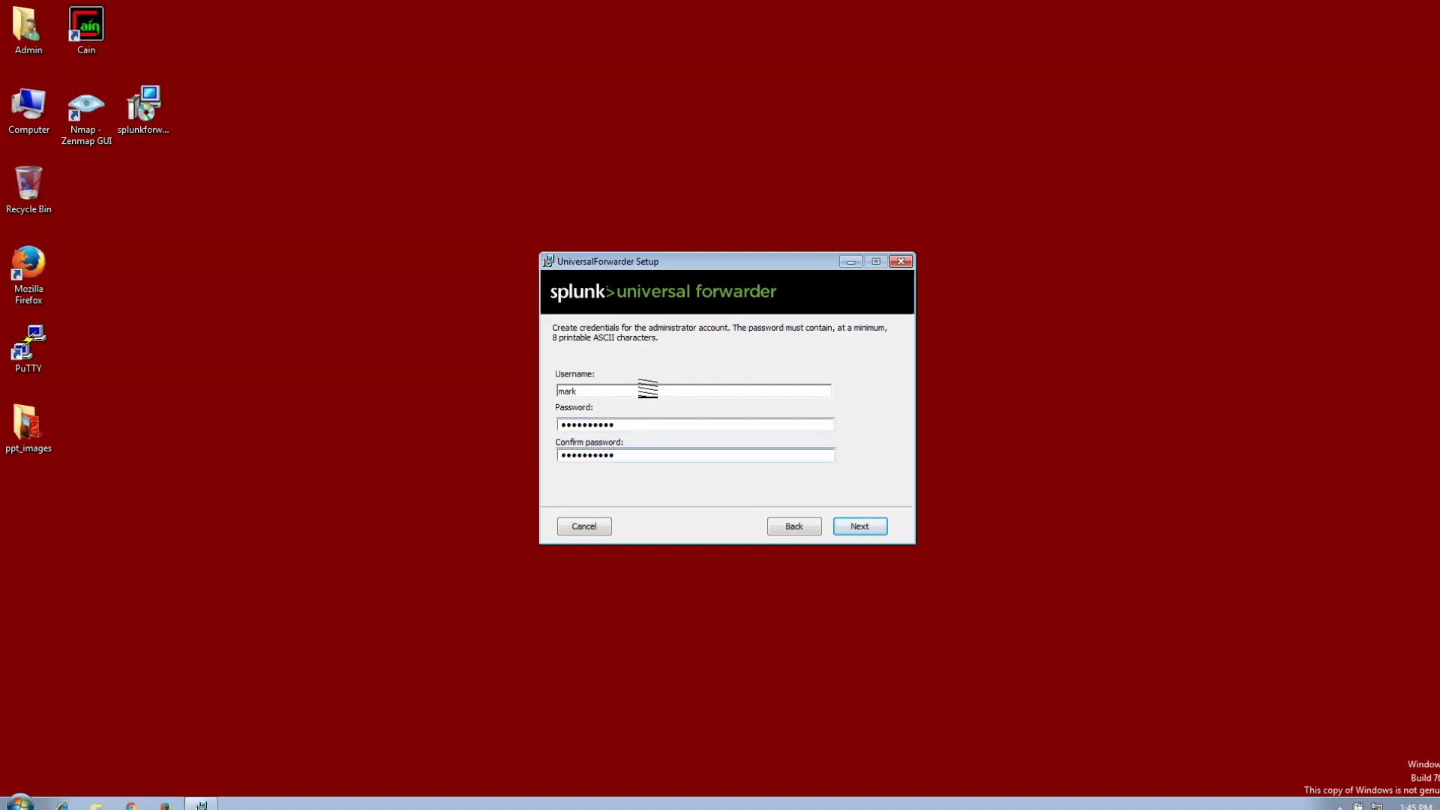
{"action": "left_click", "coordinate": [863, 530]}
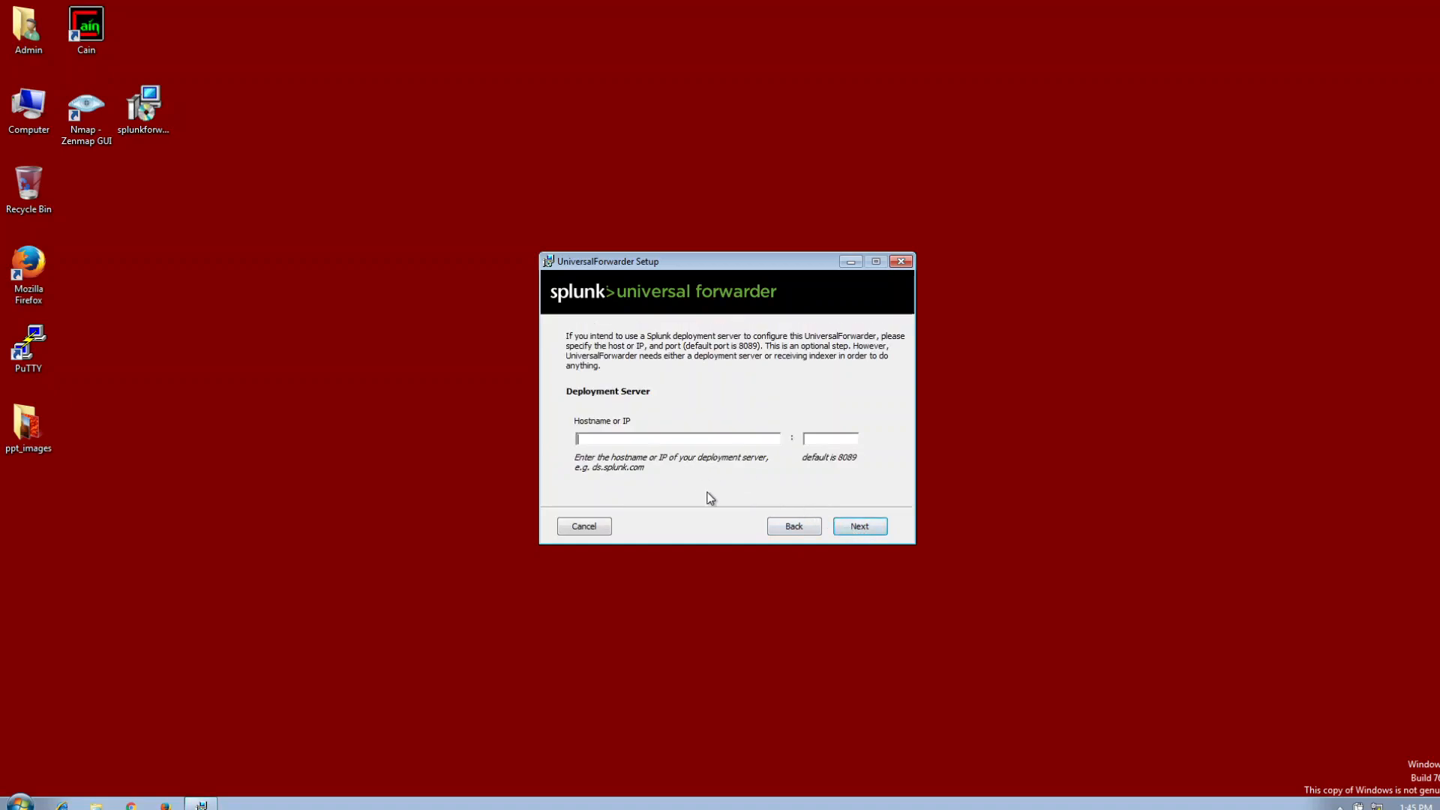
Skip the deployment server and set the receiving indexer to 10.1.1.12 with port 9997.
{"action": "left_click", "coordinate": [862, 529]}
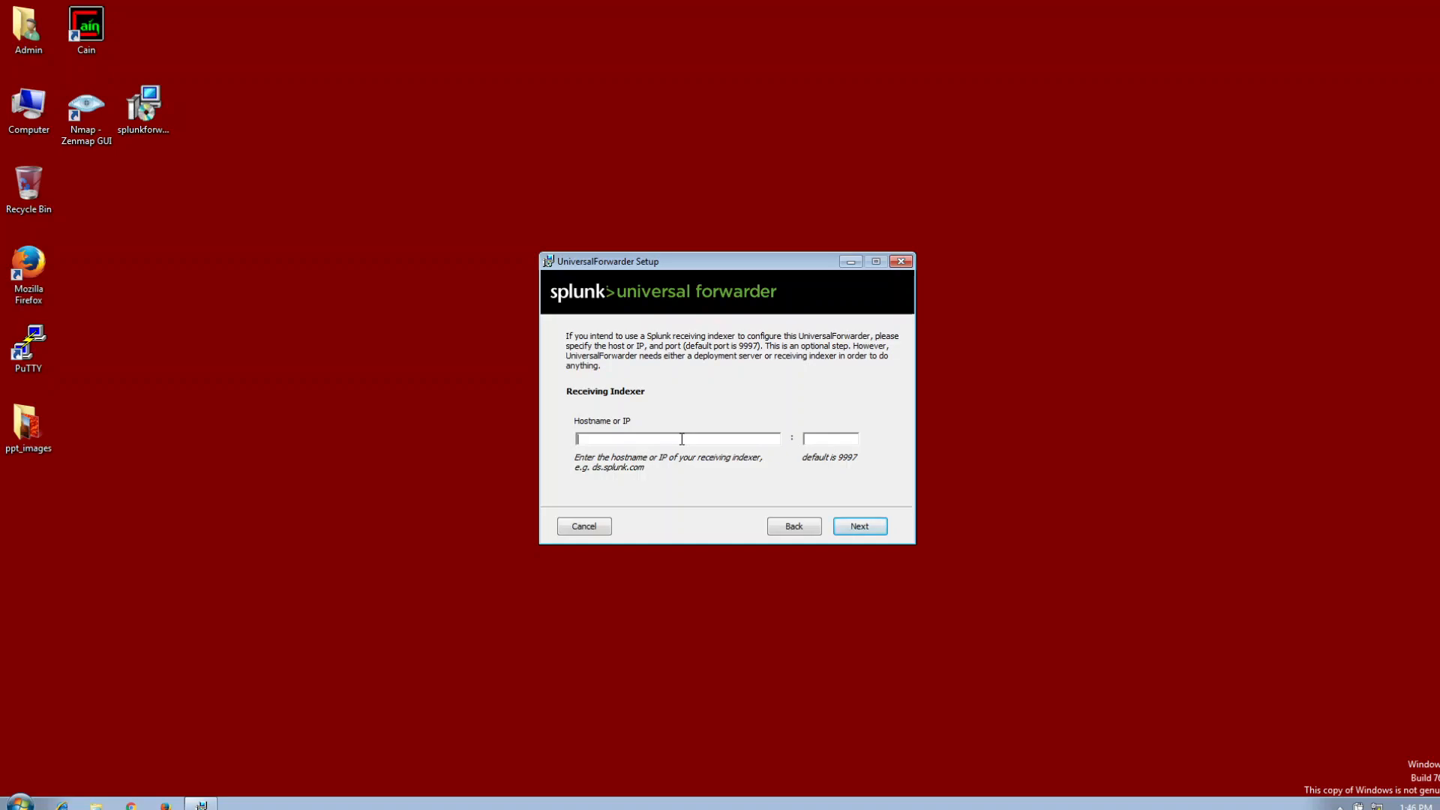
{"action": "left_click", "coordinate": [682, 439]}
{"action": "type", "text": "10."}
{"action": "type", "text": "1.1.12"}
{"action": "type", "text": "9997"}
Install the Universal Forwarder with the chosen settings and finish the setup wizard.
{"action": "left_click", "coordinate": [859, 528]}
{"action": "left_click", "coordinate": [867, 529]}
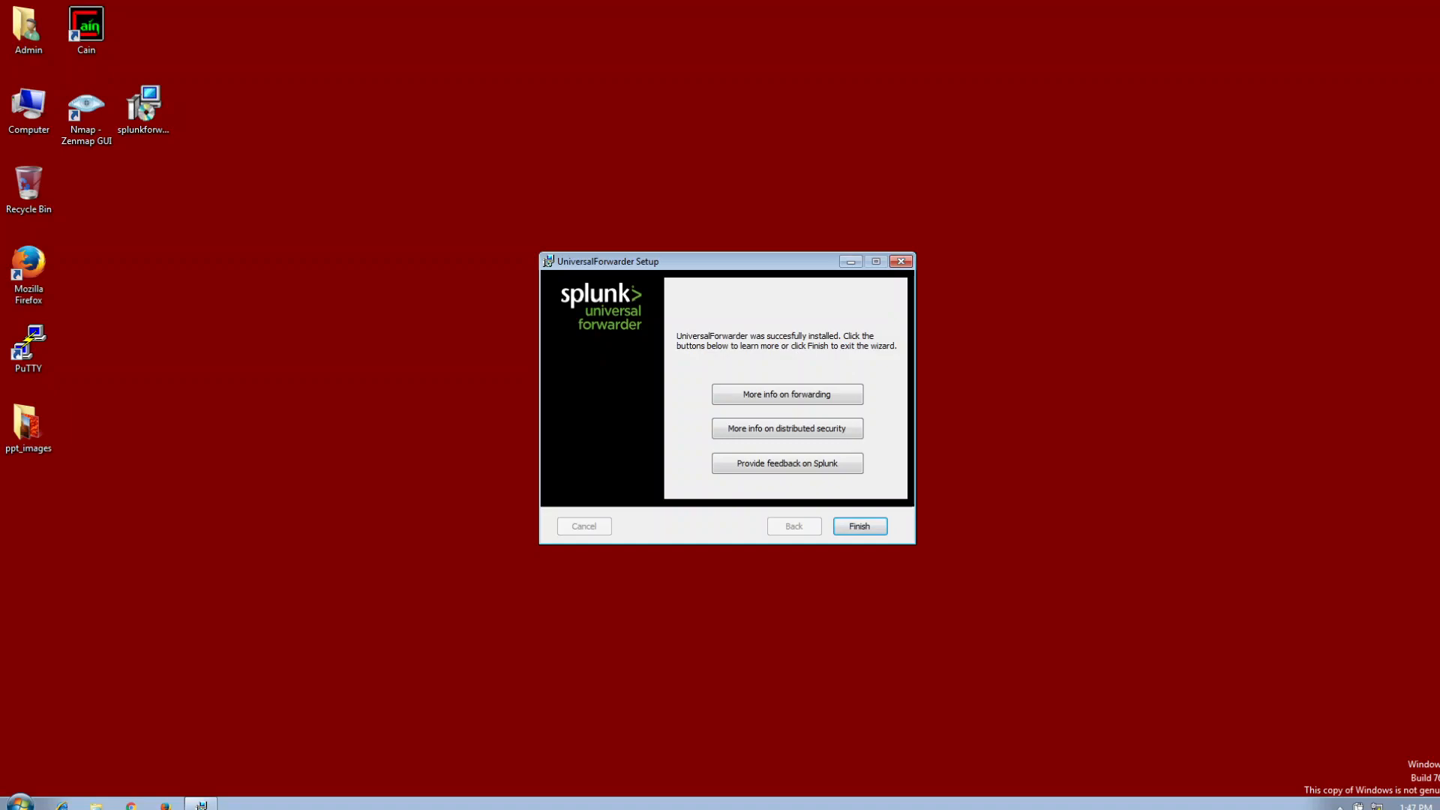
{"action": "left_click", "coordinate": [860, 527]}
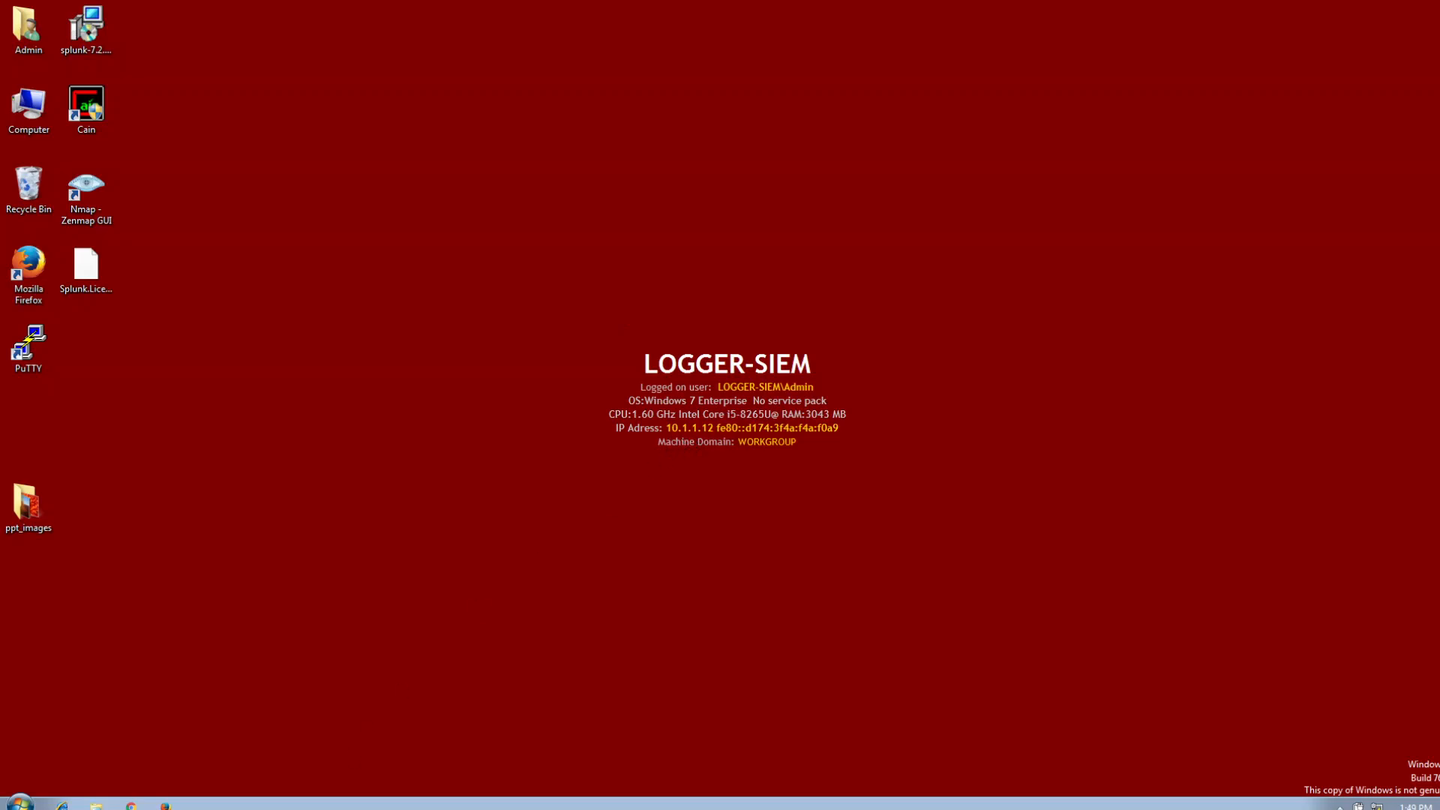
Find and launch Splunk Enterprise on the LOGGER-SIEM machine.
{"action": "left_click", "coordinate": [19, 803]}
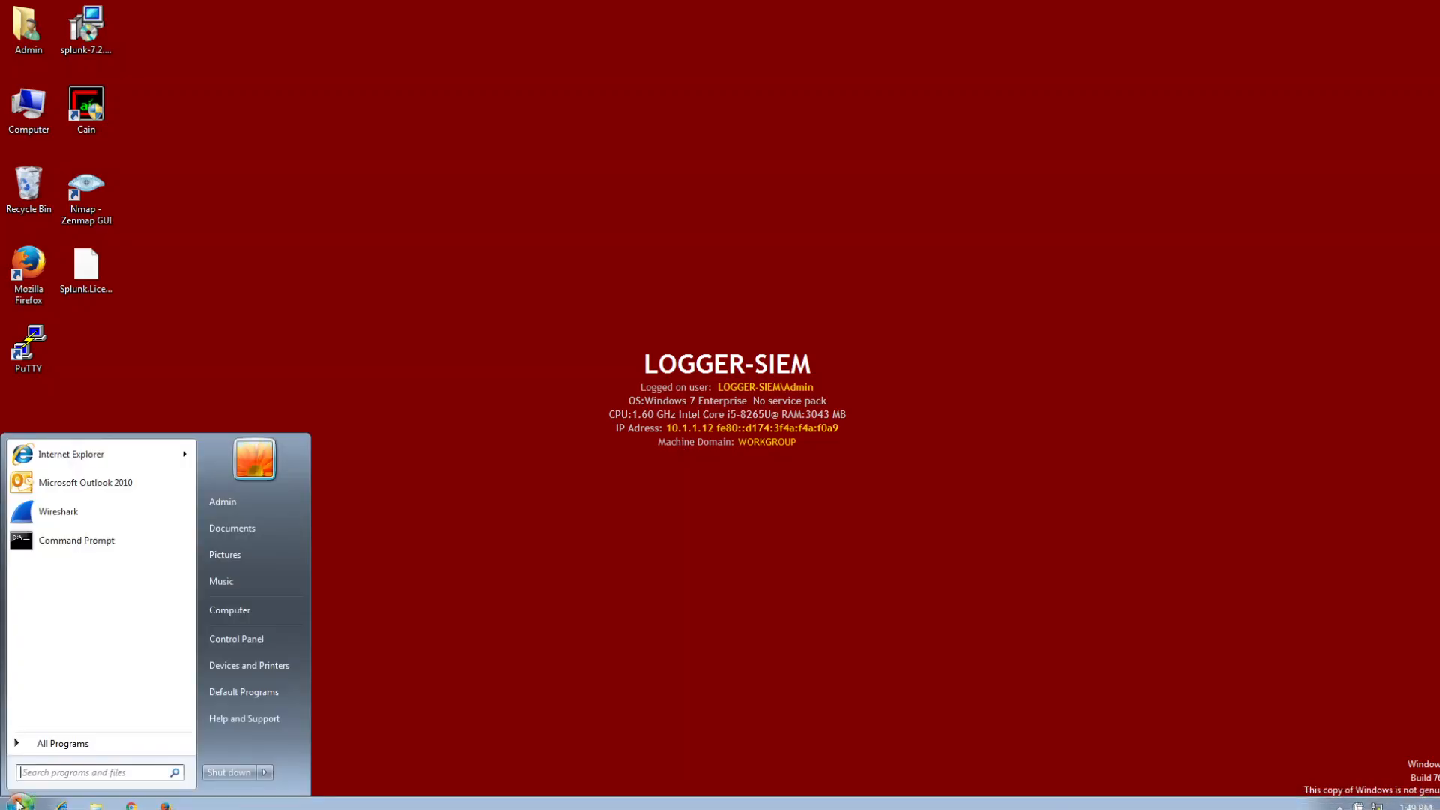
{"action": "type", "text": "spl"}
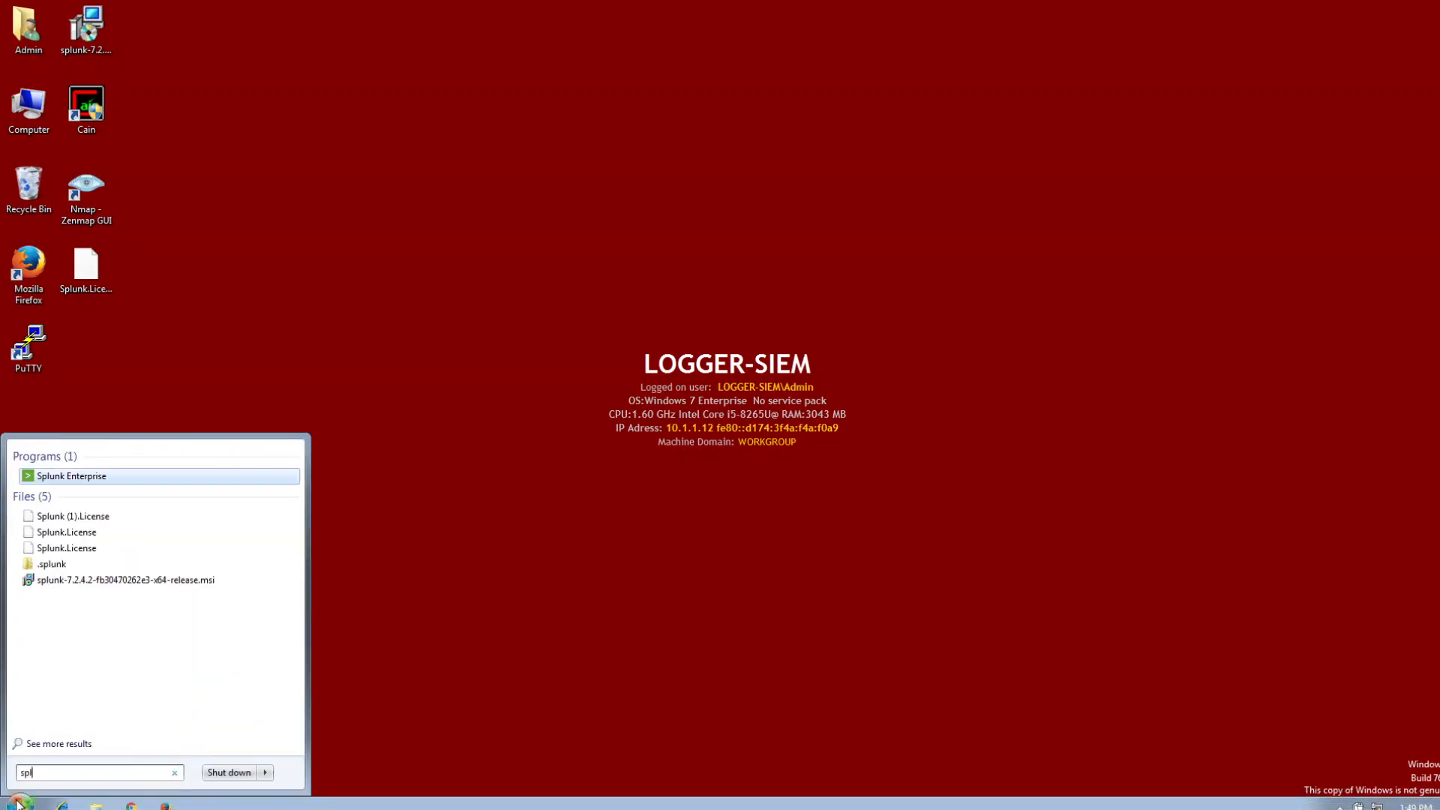
{"action": "left_click", "coordinate": [191, 476]}
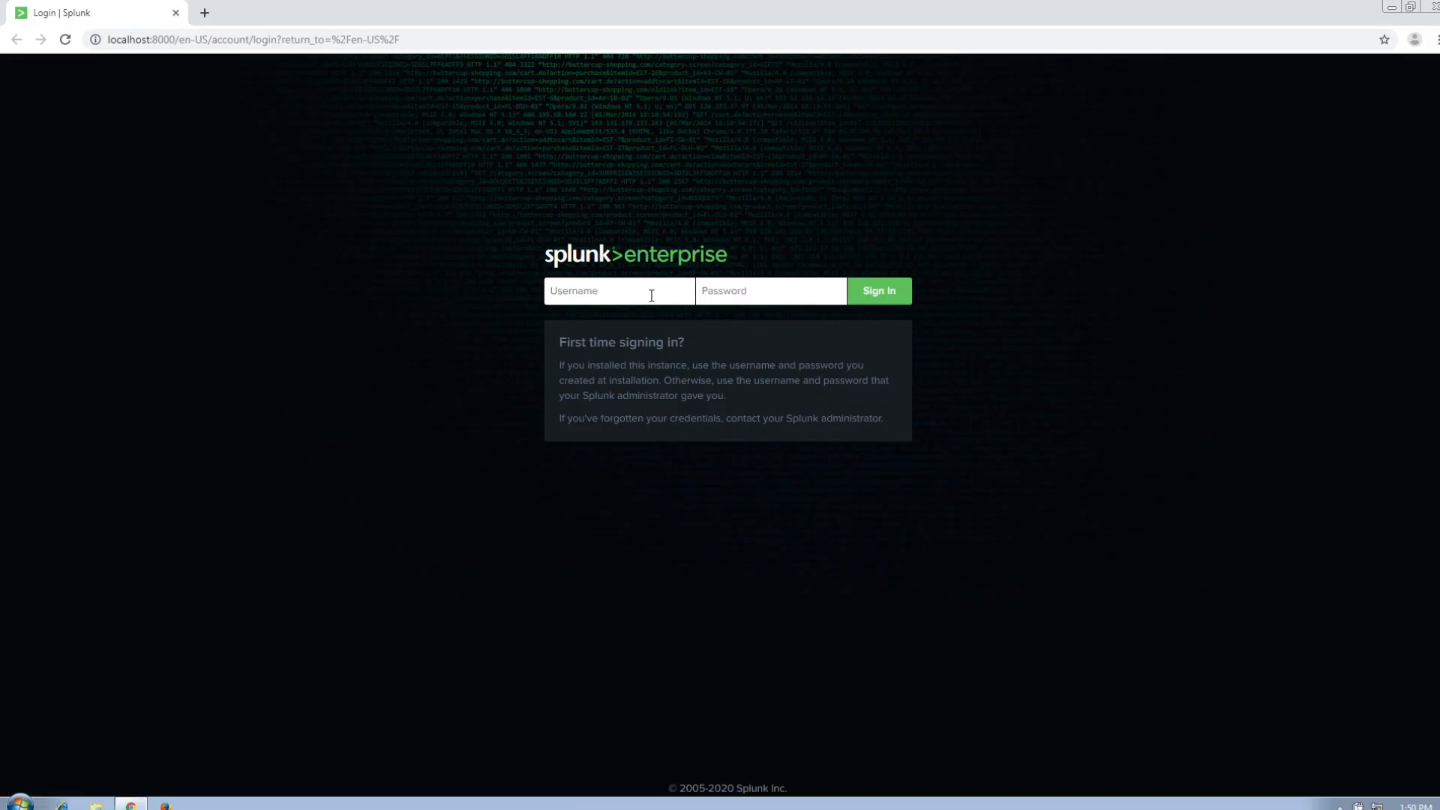
Sign in to Splunk Enterprise with the administrator's username and password.
{"action": "left_click", "coordinate": [651, 295]}
{"action": "type", "text": "mark"}
{"action": "key", "text": "Tab"}
{"action": "type", "text": "••••••••••"}
{"action": "key", "text": "Return"}
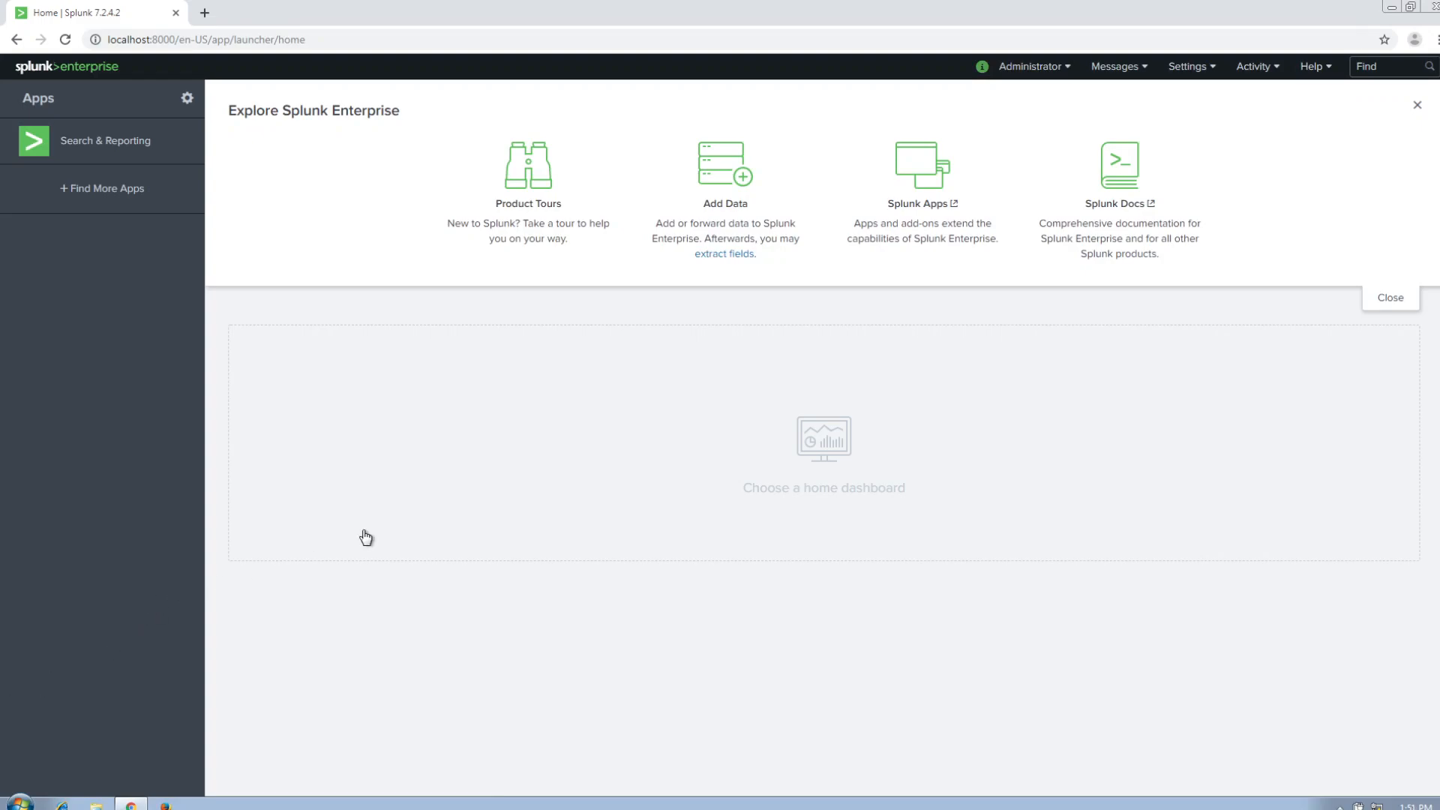
Configure Splunk to receive forwarded data by adding and saving a new listening port 9997.
{"action": "left_click", "coordinate": [1268, 66]}
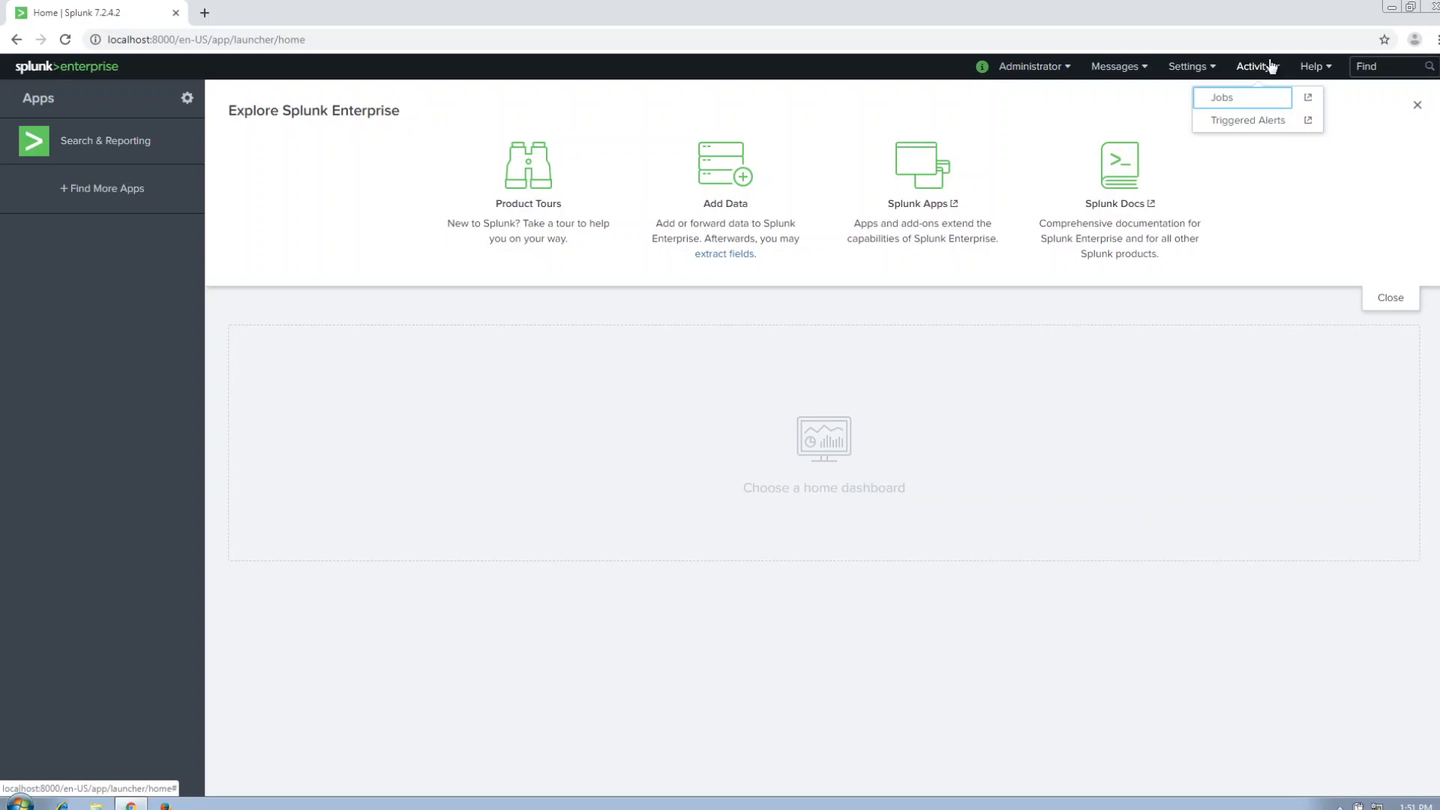
{"action": "left_click", "coordinate": [1211, 68]}
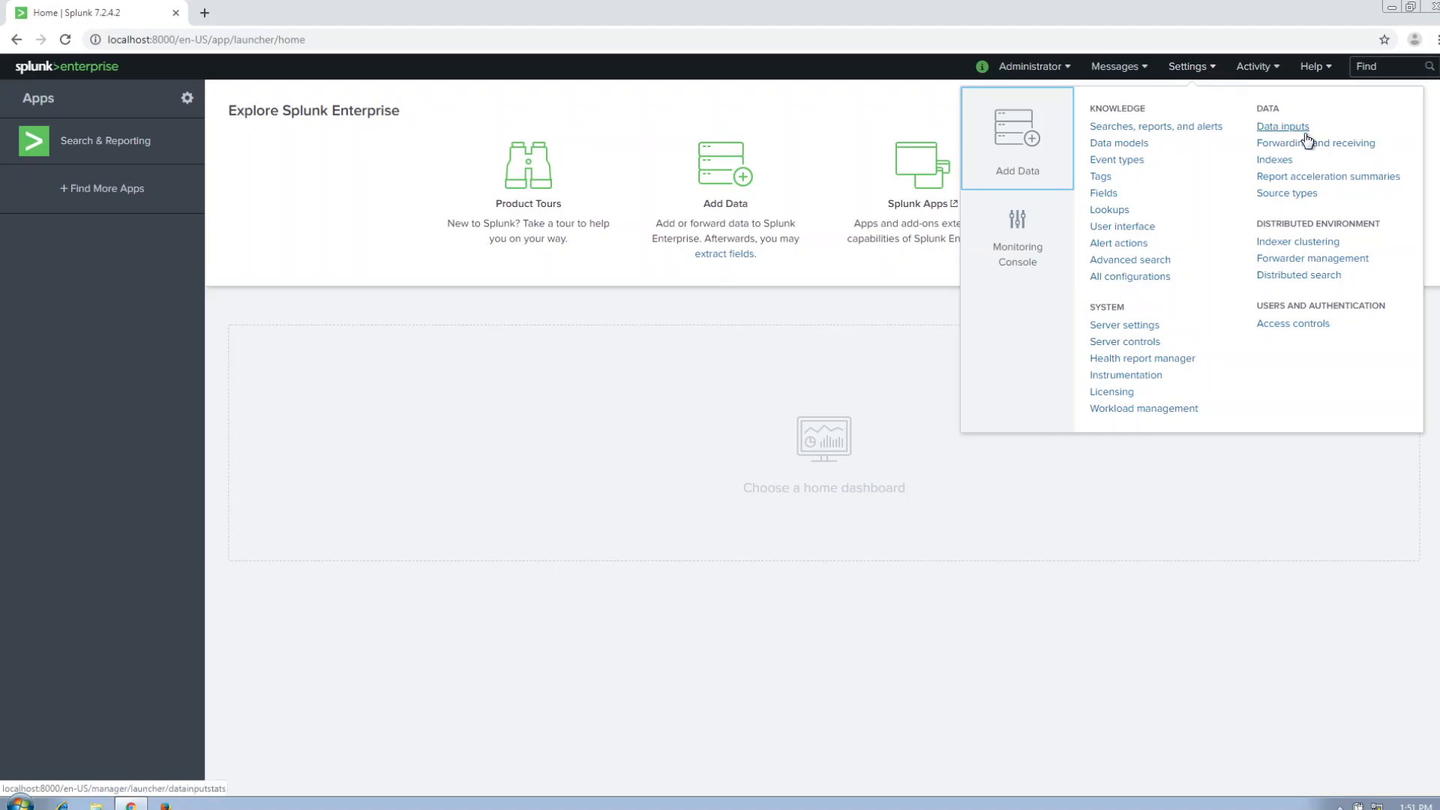
{"action": "left_click", "coordinate": [1309, 143]}
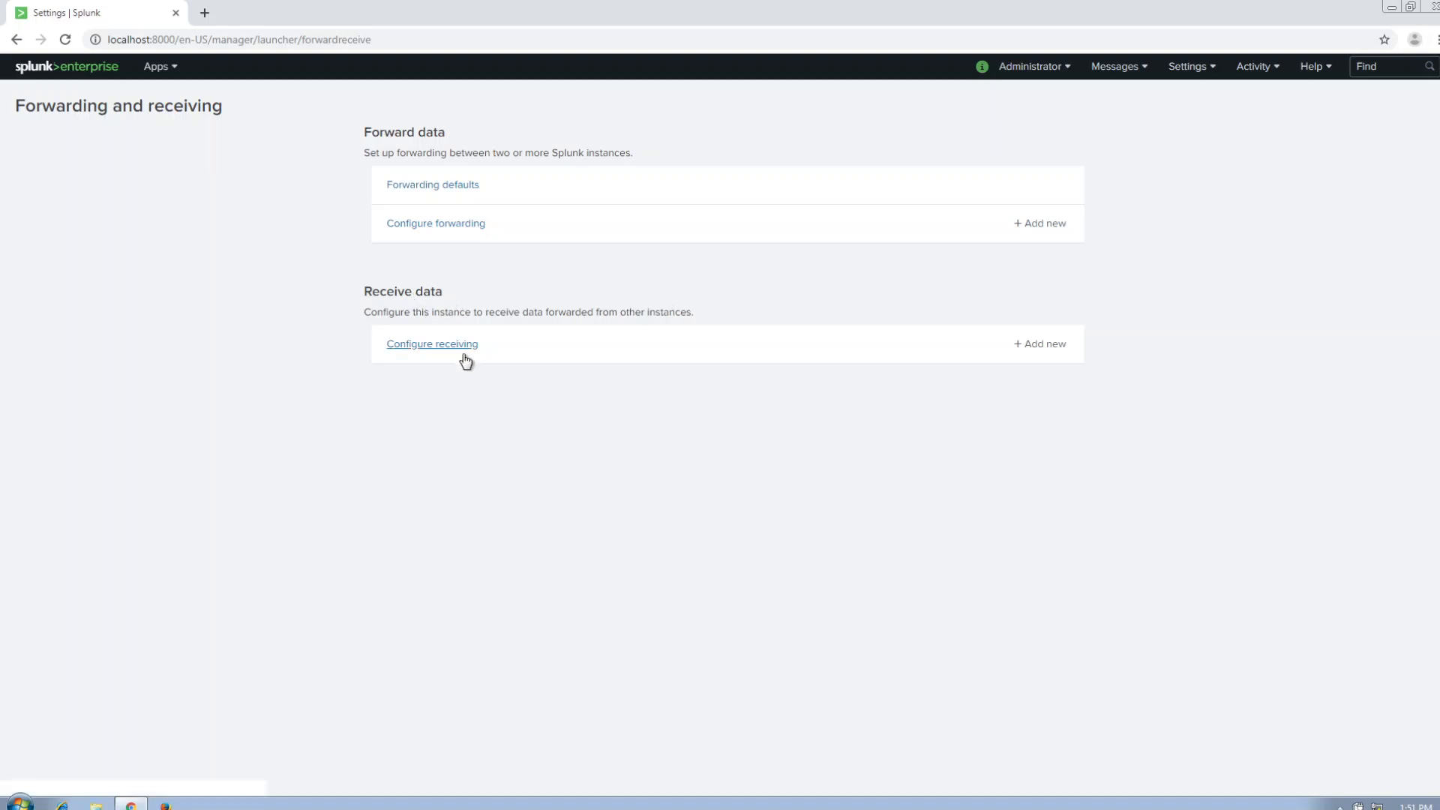
{"action": "left_click", "coordinate": [1035, 348]}
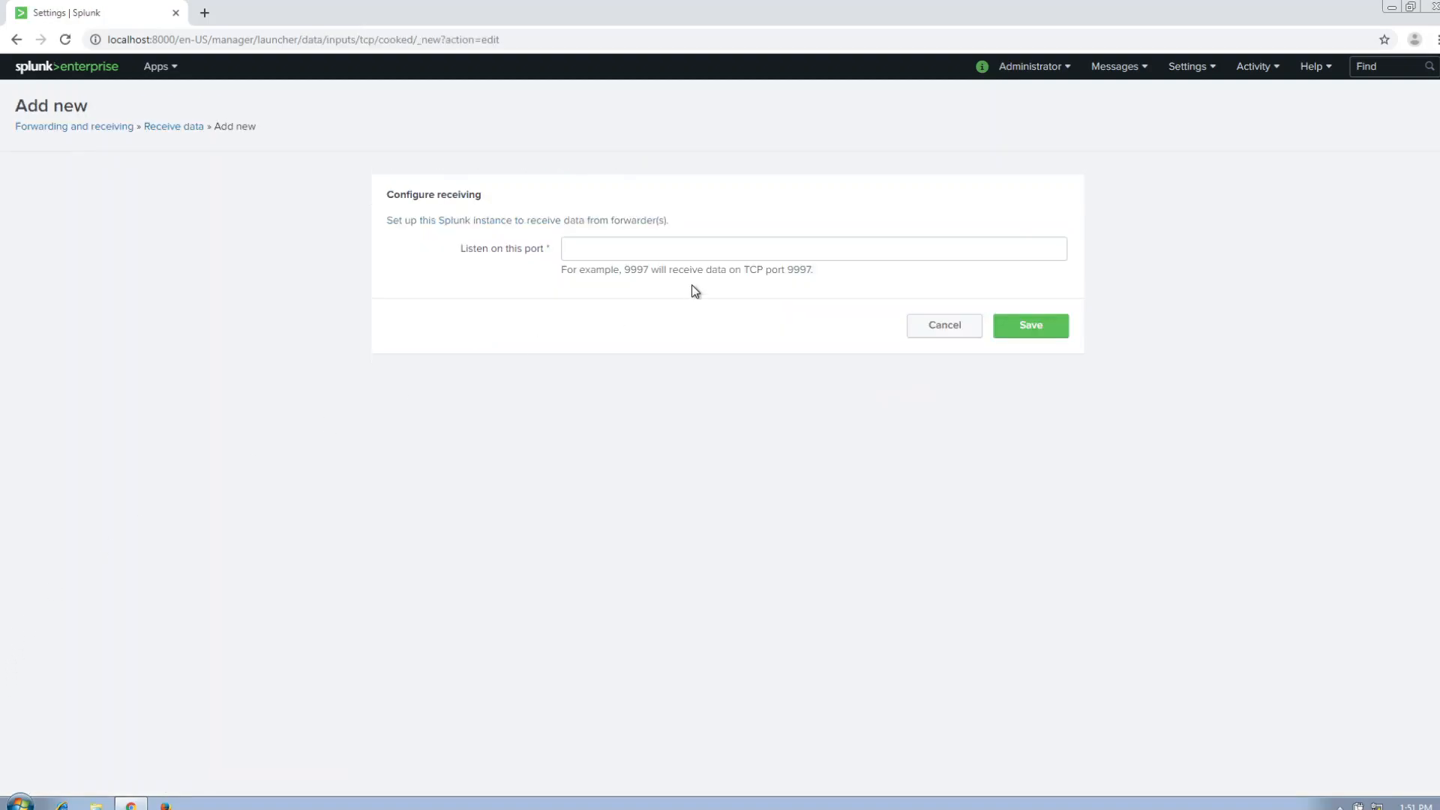
{"action": "left_click", "coordinate": [684, 250]}
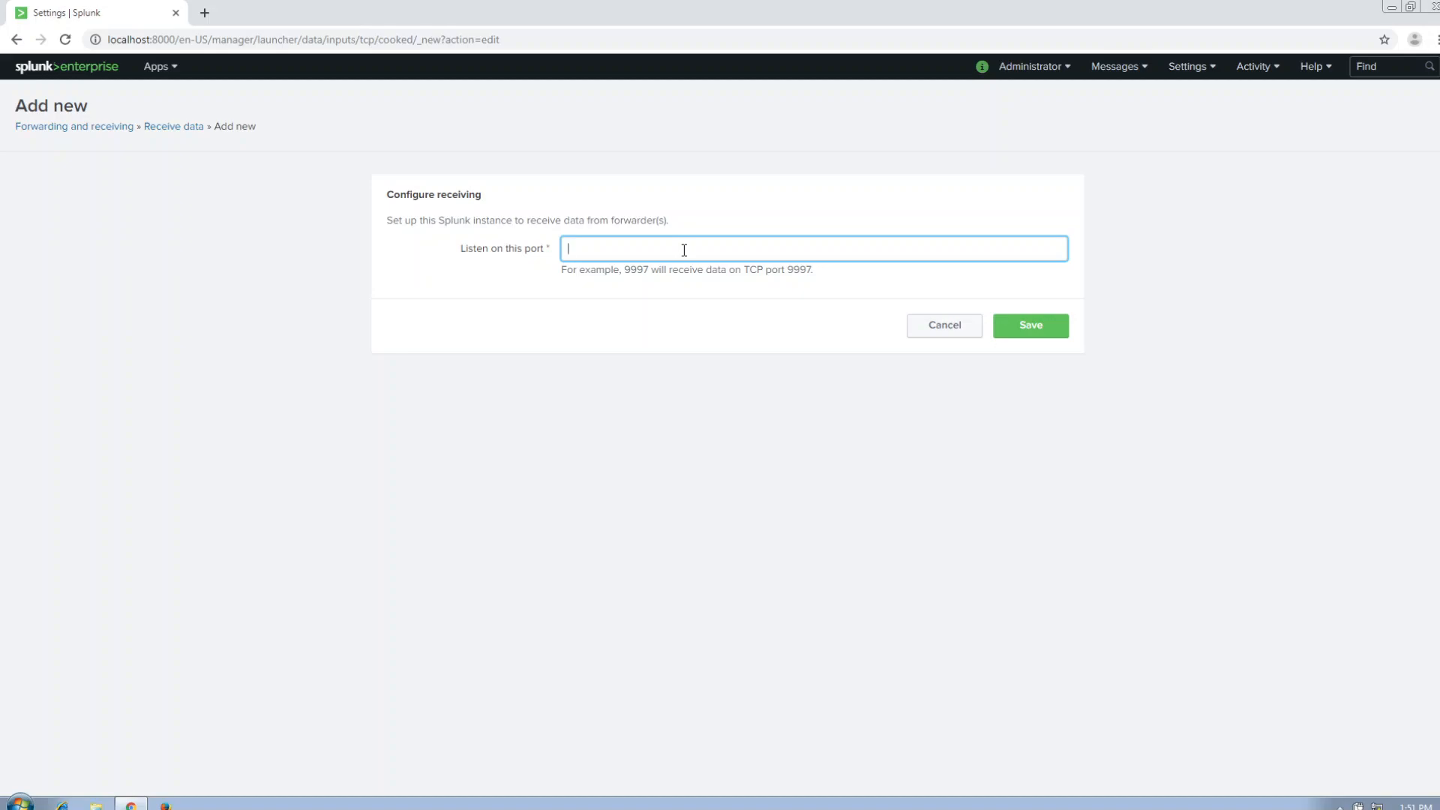
{"action": "type", "text": "9997"}
{"action": "left_click", "coordinate": [1030, 326]}
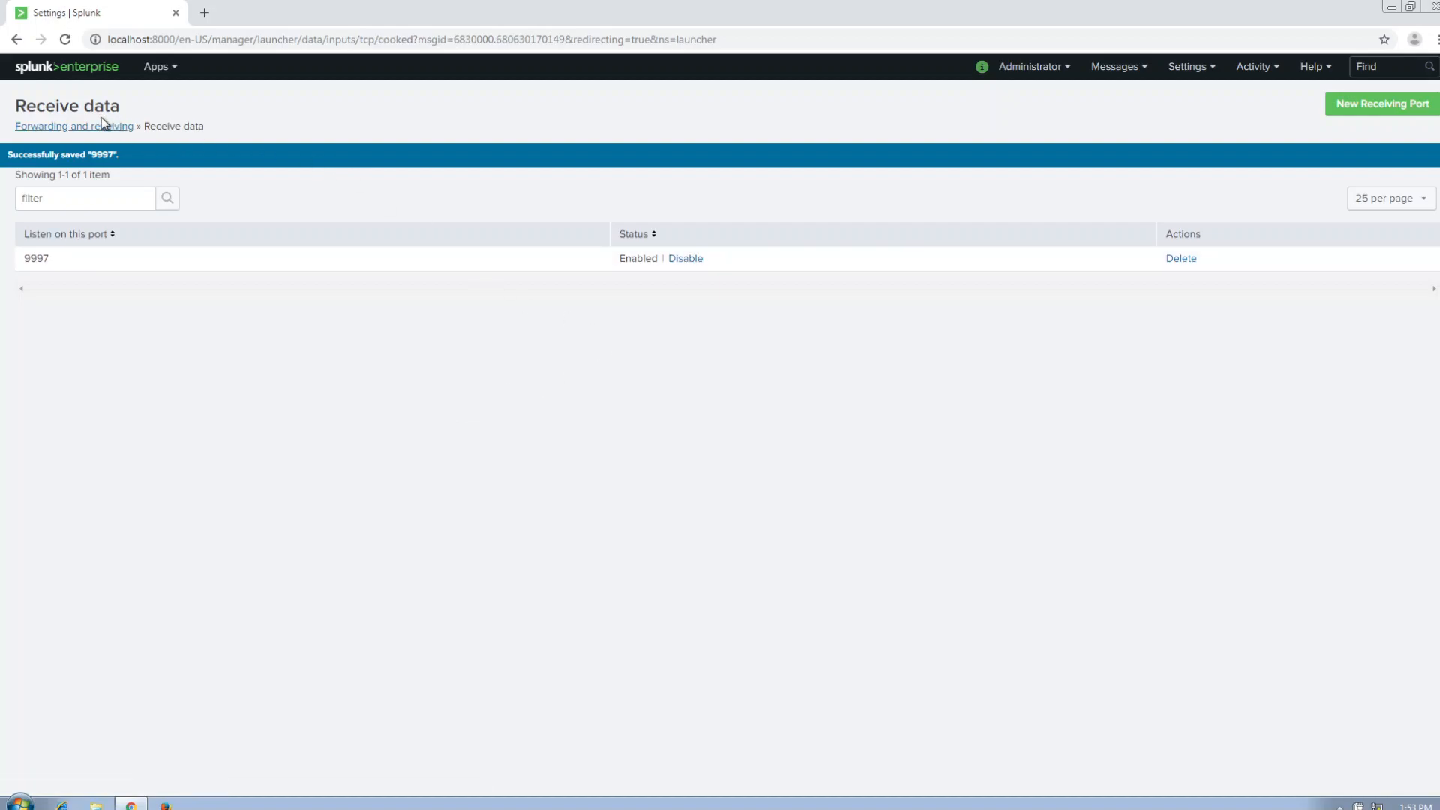
Start adding data from the Splunk home page by monitoring this instance, with Local Windows network monitoring as the source.
{"action": "left_click", "coordinate": [79, 67]}
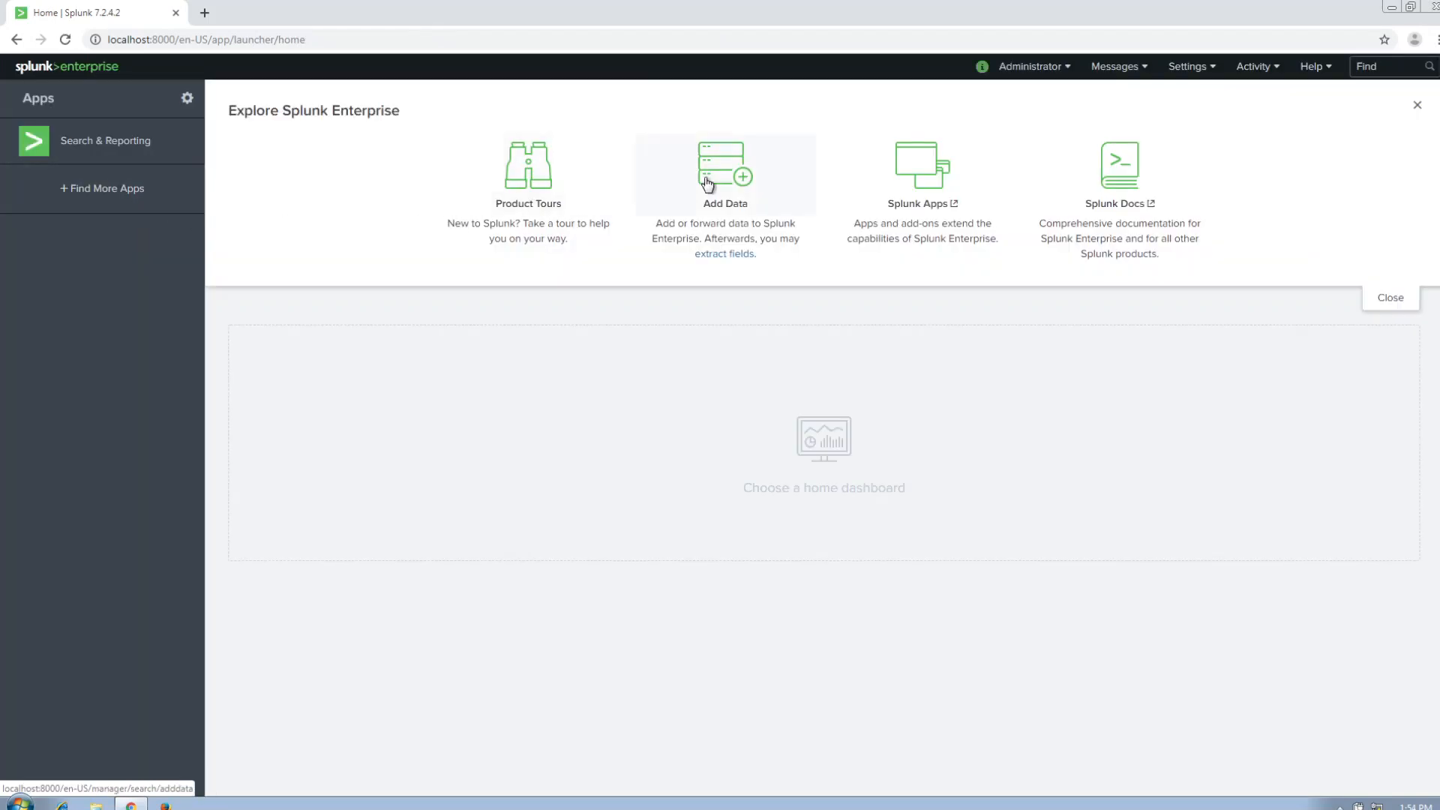
{"action": "left_click", "coordinate": [707, 183]}
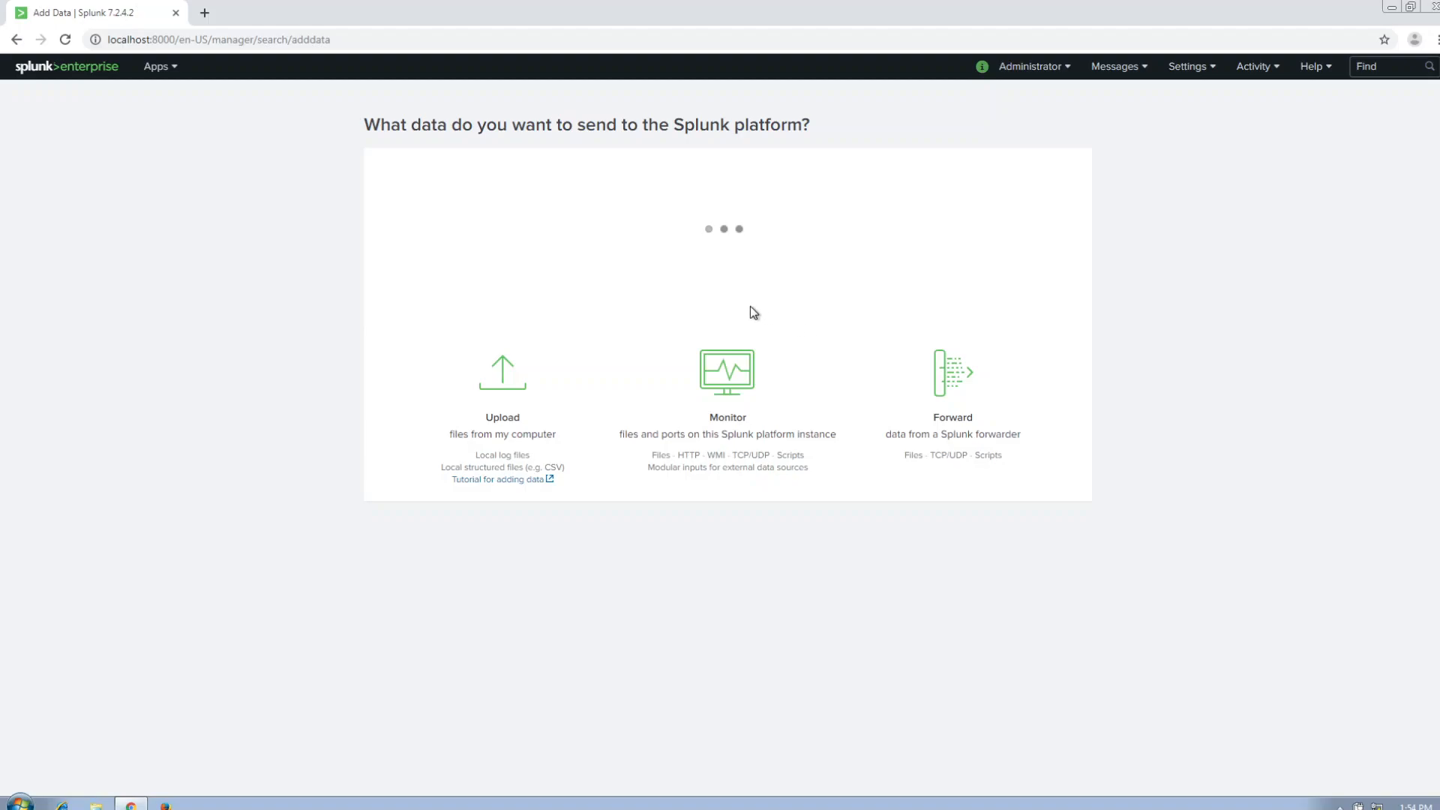
{"action": "left_click", "coordinate": [724, 392]}
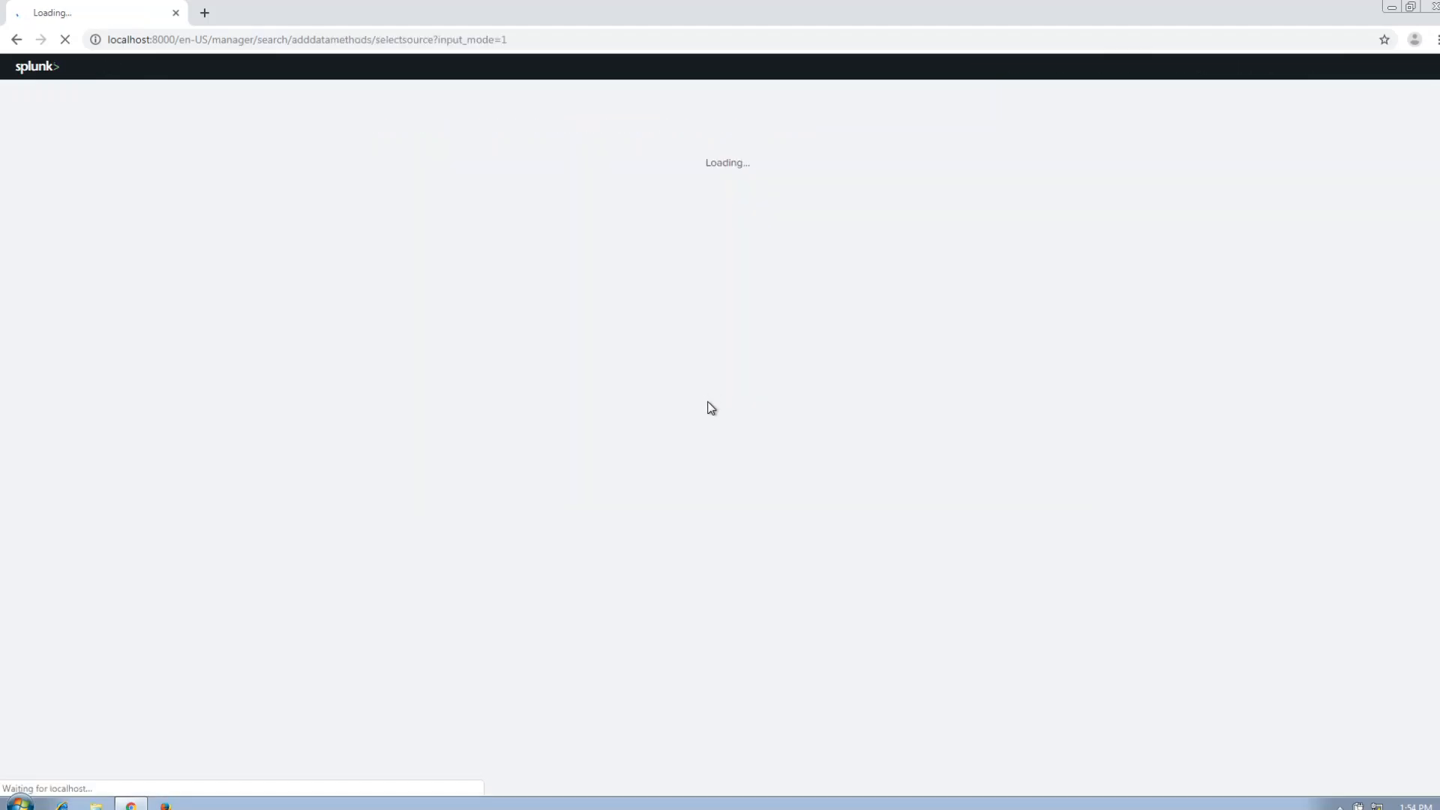
{"action": "scroll", "coordinate": [636, 433], "scroll_direction": "down", "scroll_amount": 1}
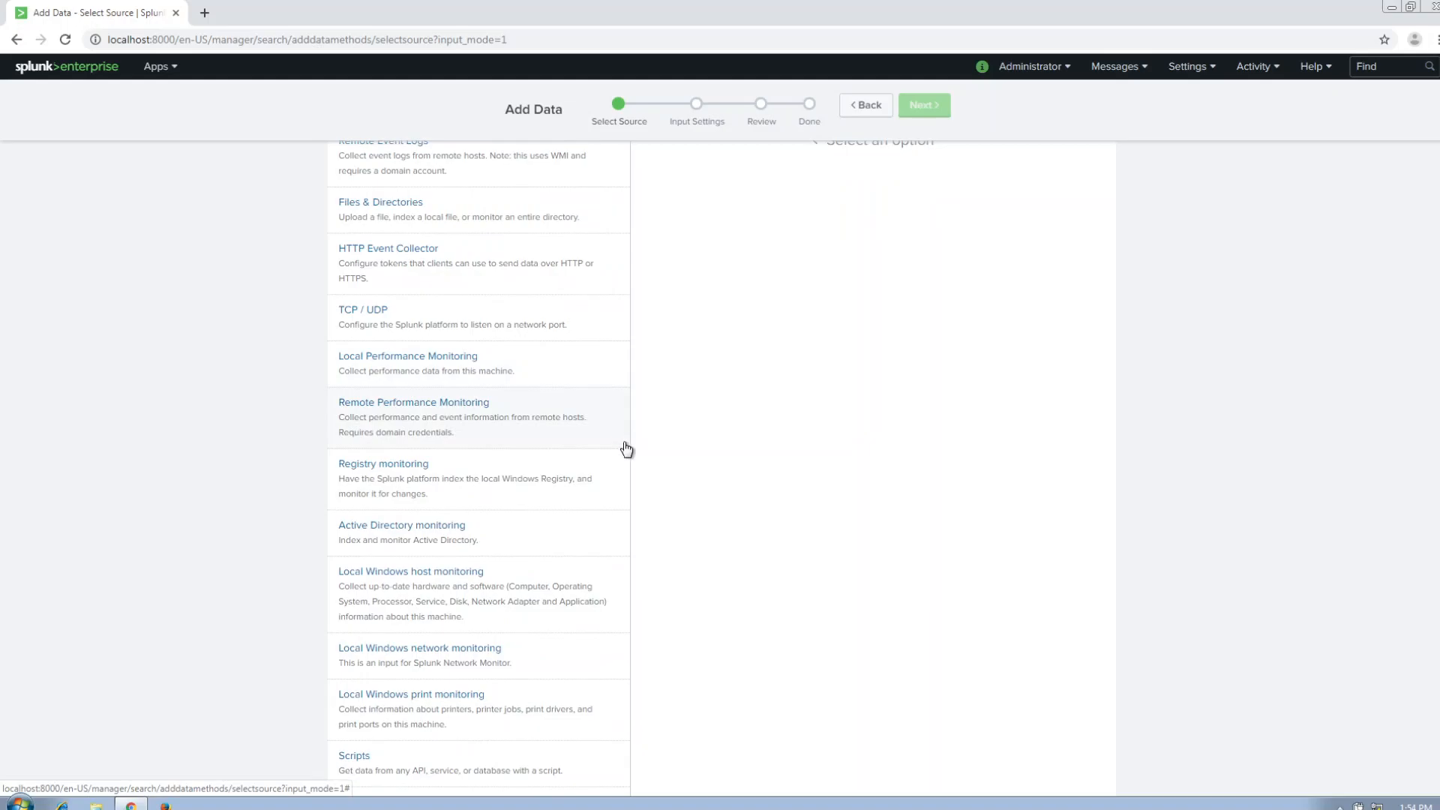
{"action": "left_click", "coordinate": [479, 661]}
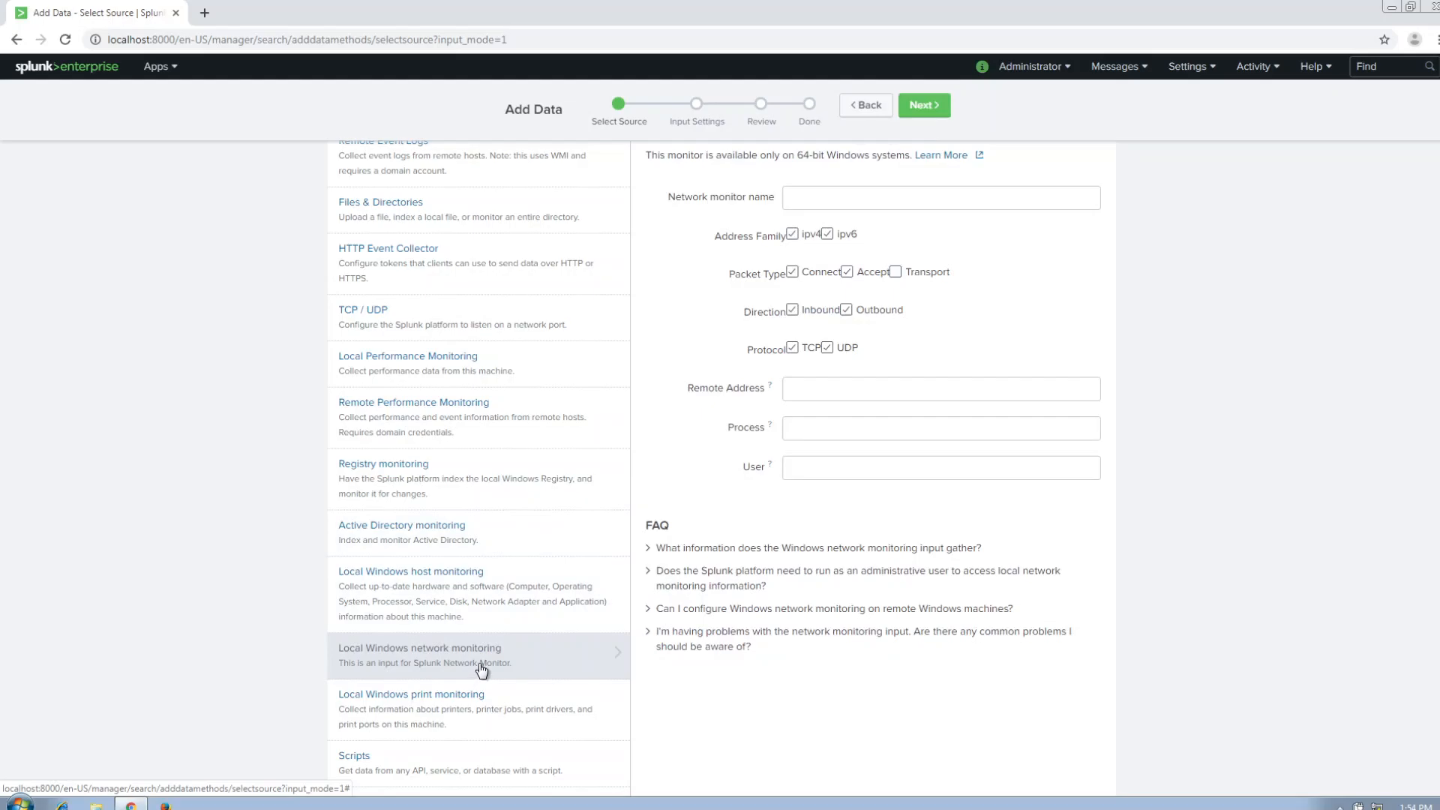
Name the network monitor EH-WIN7-SIEM-NETWORK(10.1.1.12).
{"action": "left_click", "coordinate": [866, 204]}
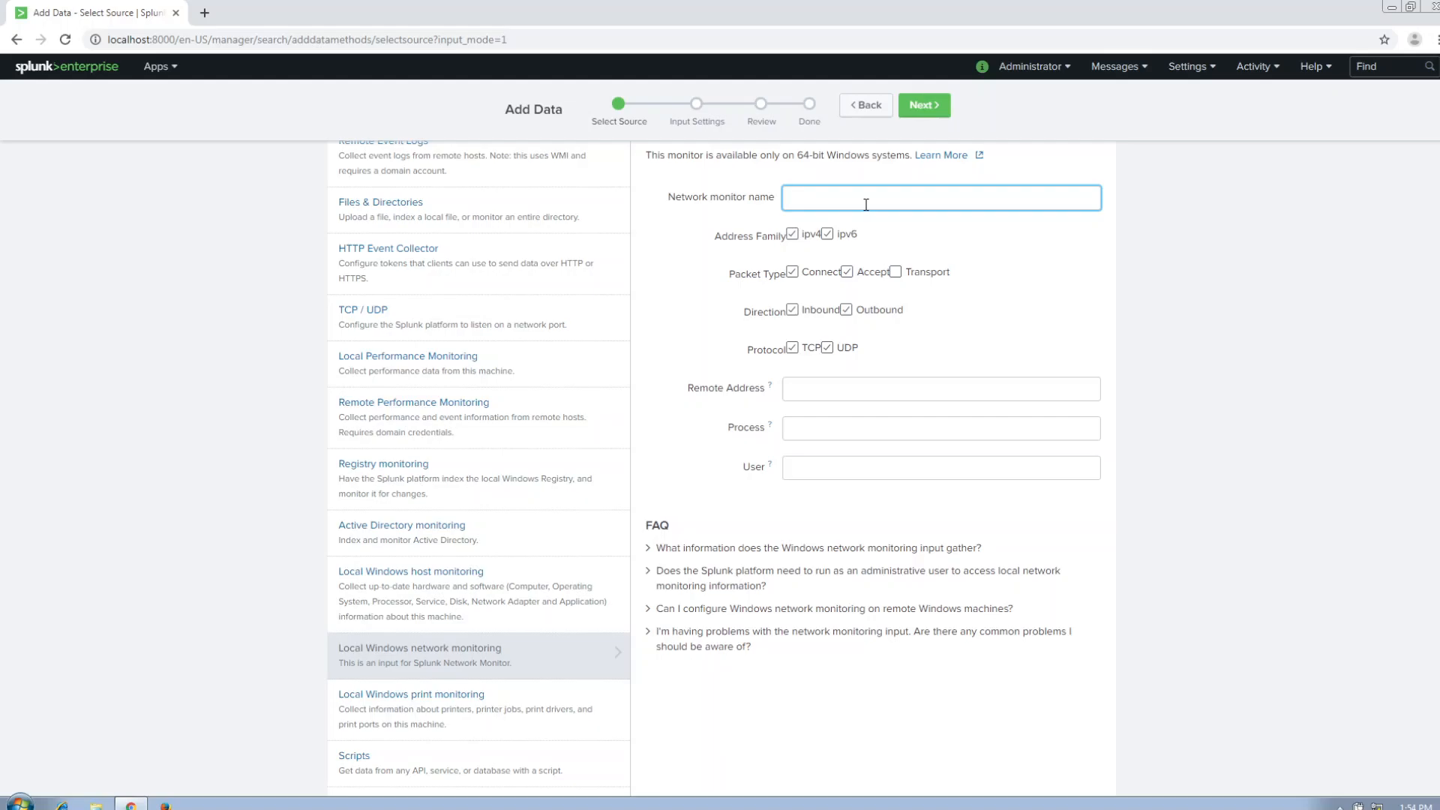
{"action": "type", "text": "EhH-wIND"}
{"action": "key", "text": "BackSpace"}
{"action": "key", "text": "BackSpace"}
{"action": "type", "text": "WIN7-SIEM-NETWORK(10.1.1.12"}
Keep the default input settings and submit the network monitoring input after the review.
{"action": "left_click", "coordinate": [938, 117]}
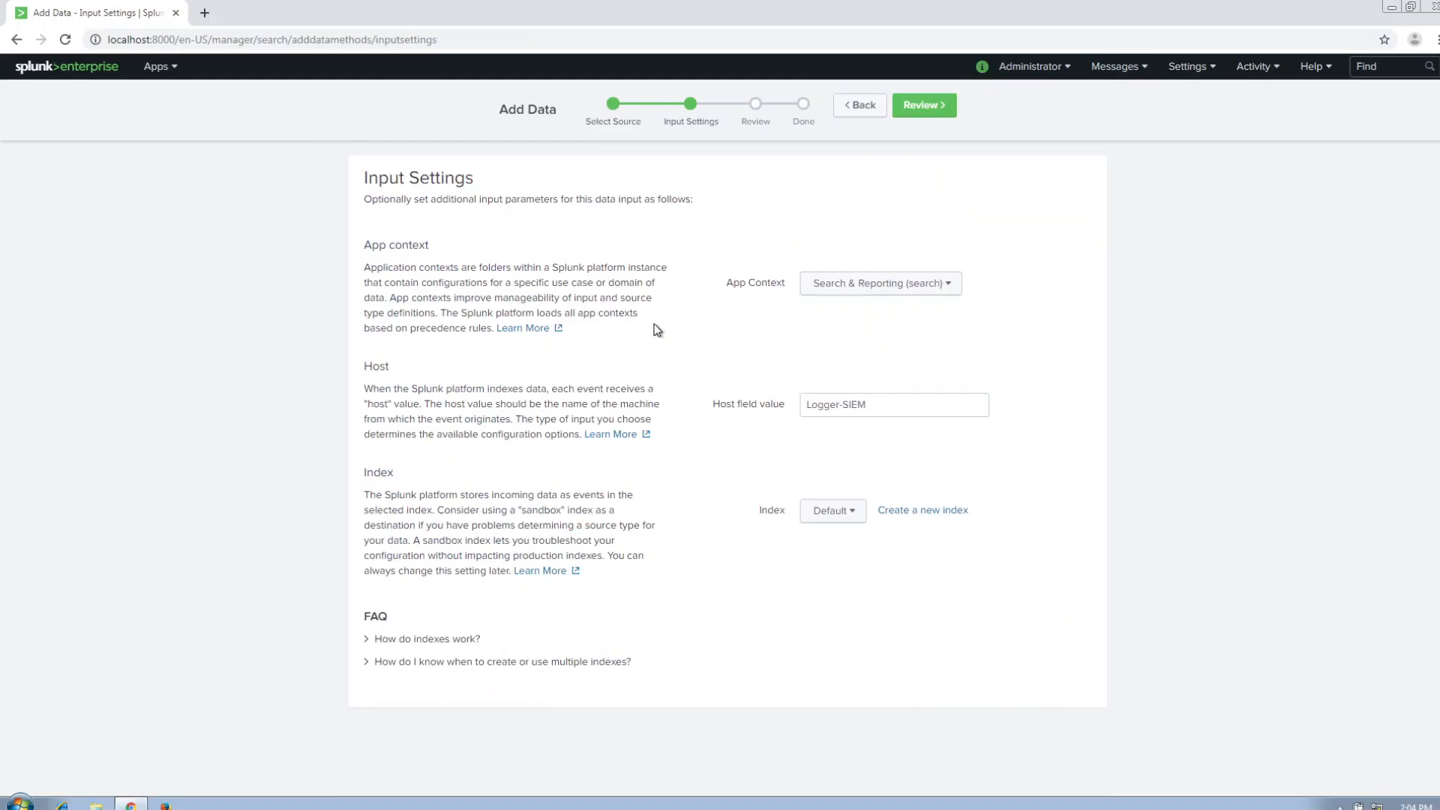
{"action": "left_click", "coordinate": [941, 109]}
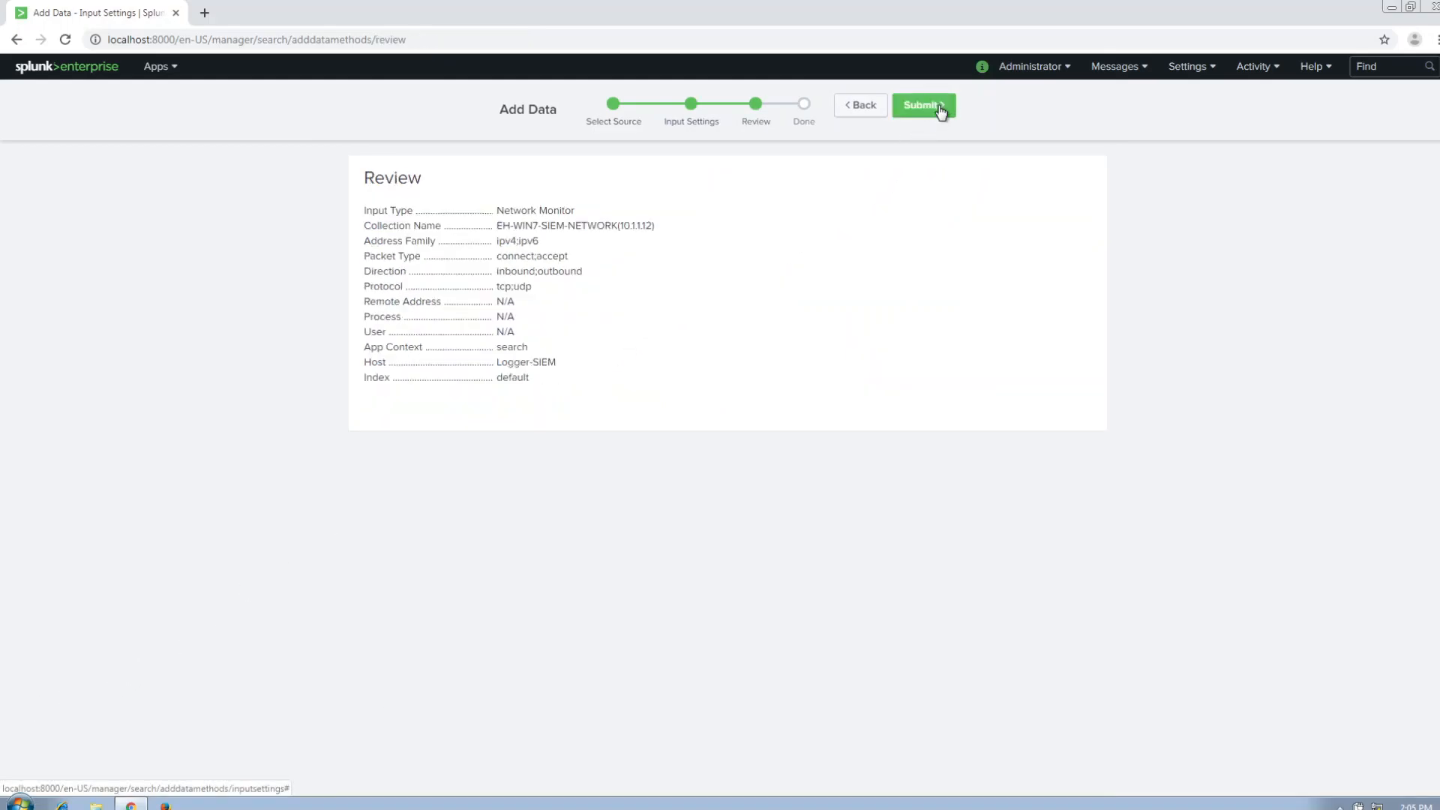
{"action": "left_click", "coordinate": [922, 111]}
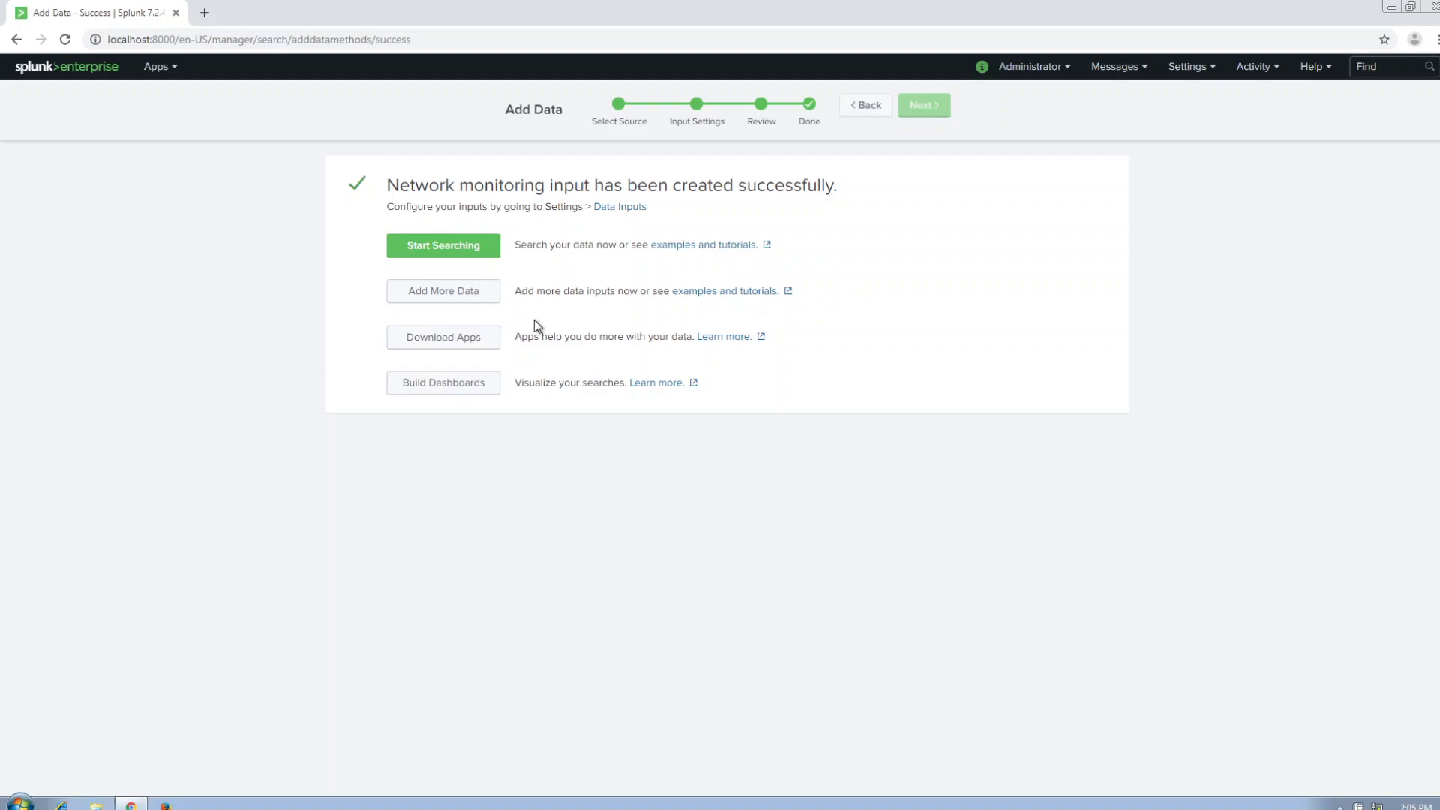
Examine the Logger-SIEM host's indexed events from the data summary in Search & Reporting, and return to the Splunk home page.
{"action": "left_click", "coordinate": [84, 73]}
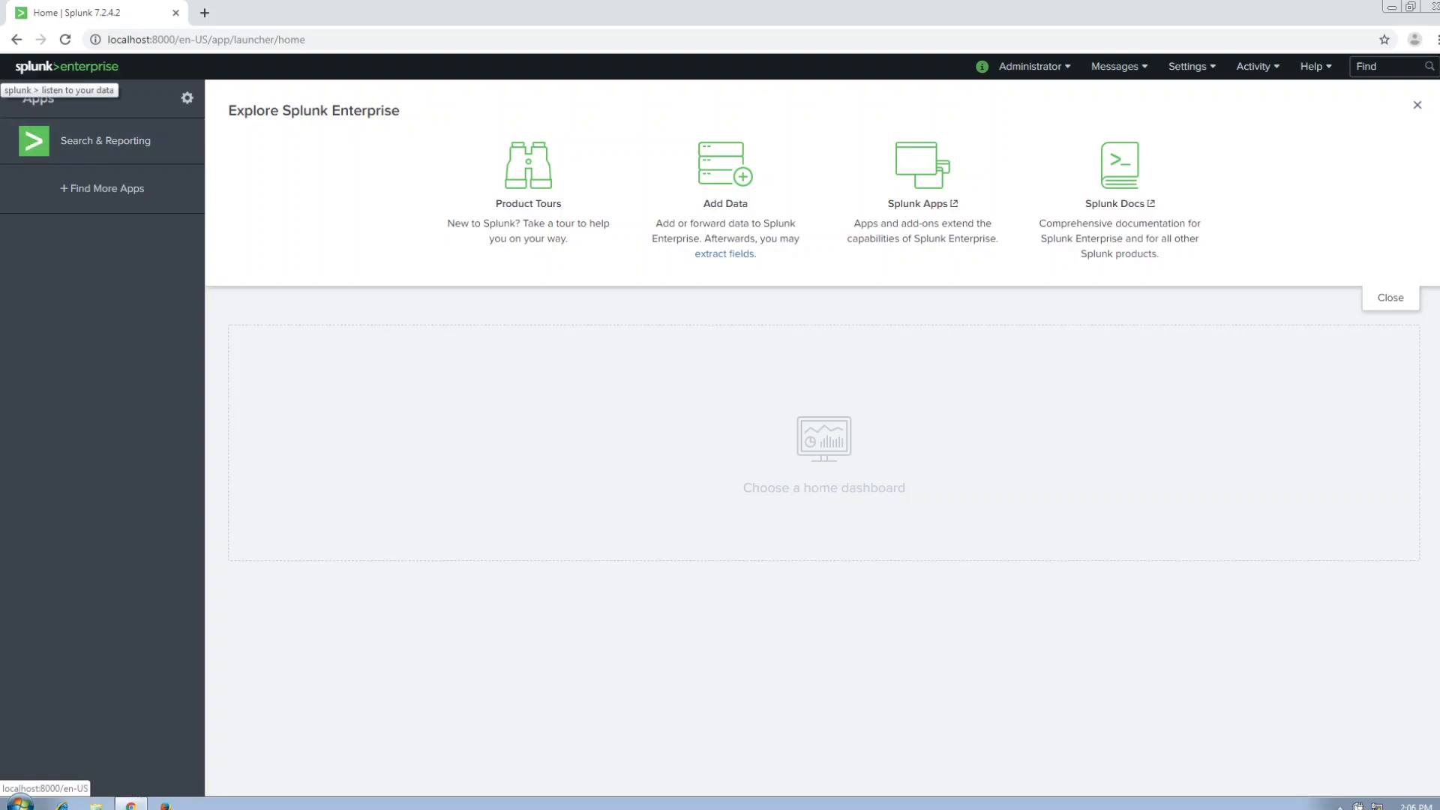
{"action": "left_click", "coordinate": [143, 154]}
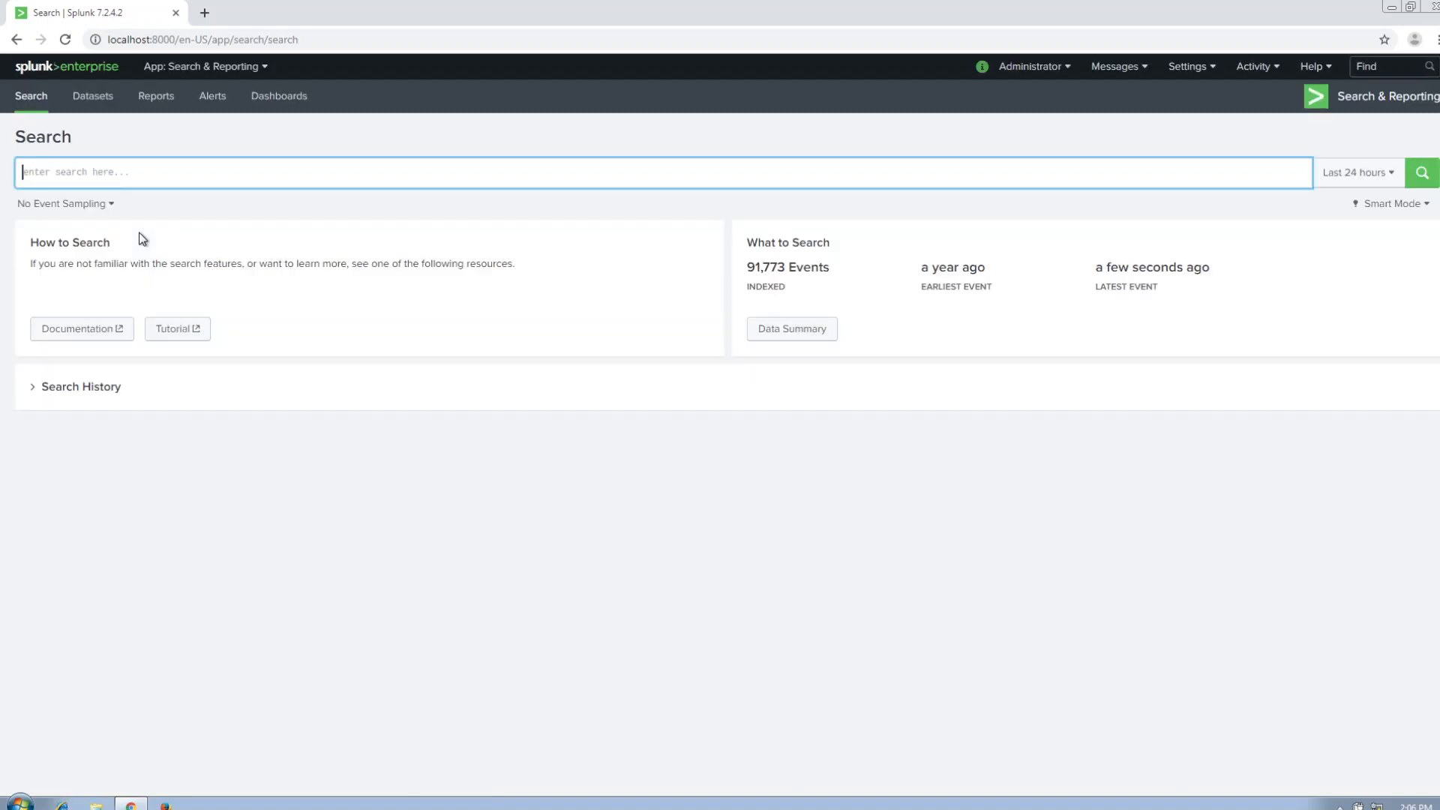
{"action": "left_click", "coordinate": [777, 331]}
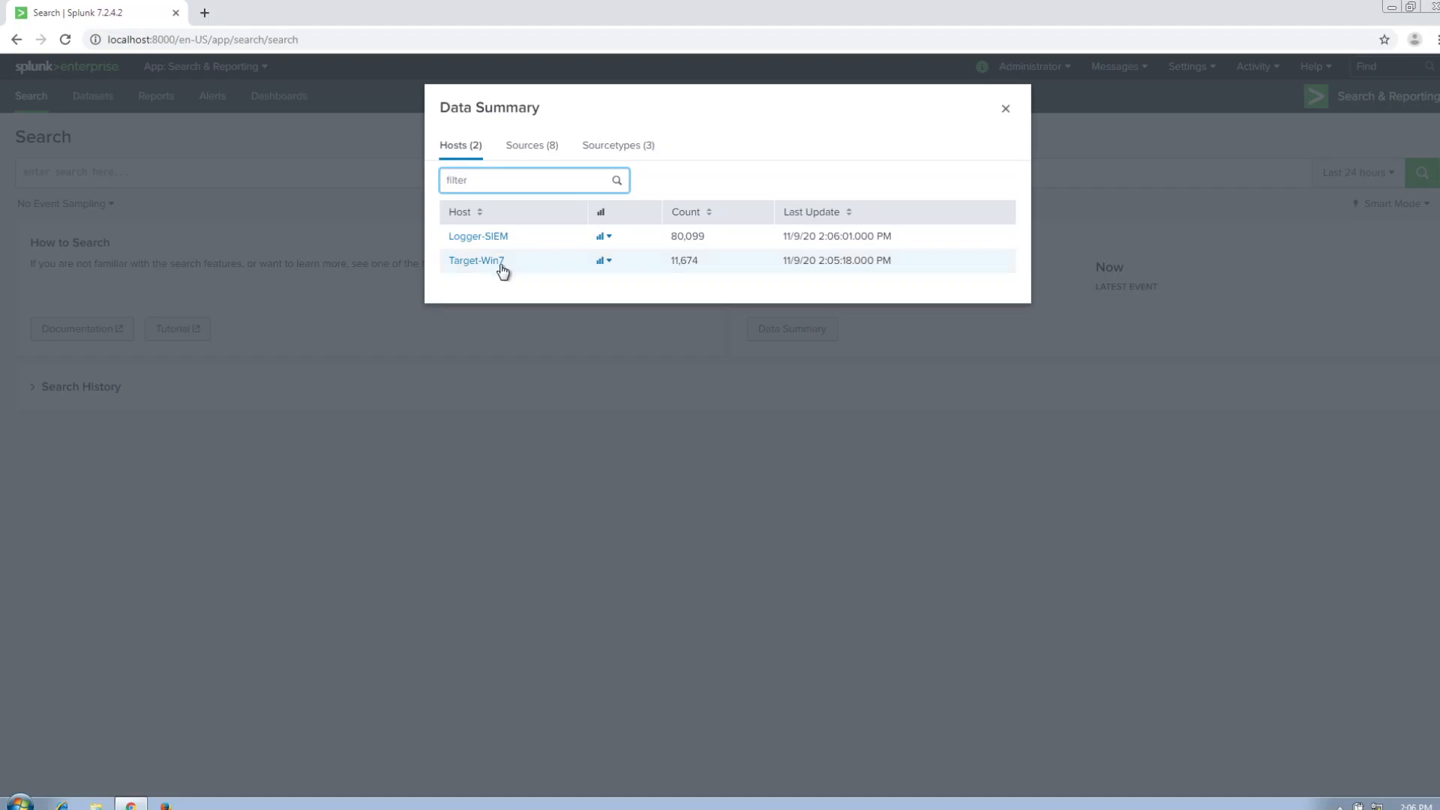
{"action": "left_click", "coordinate": [500, 238]}
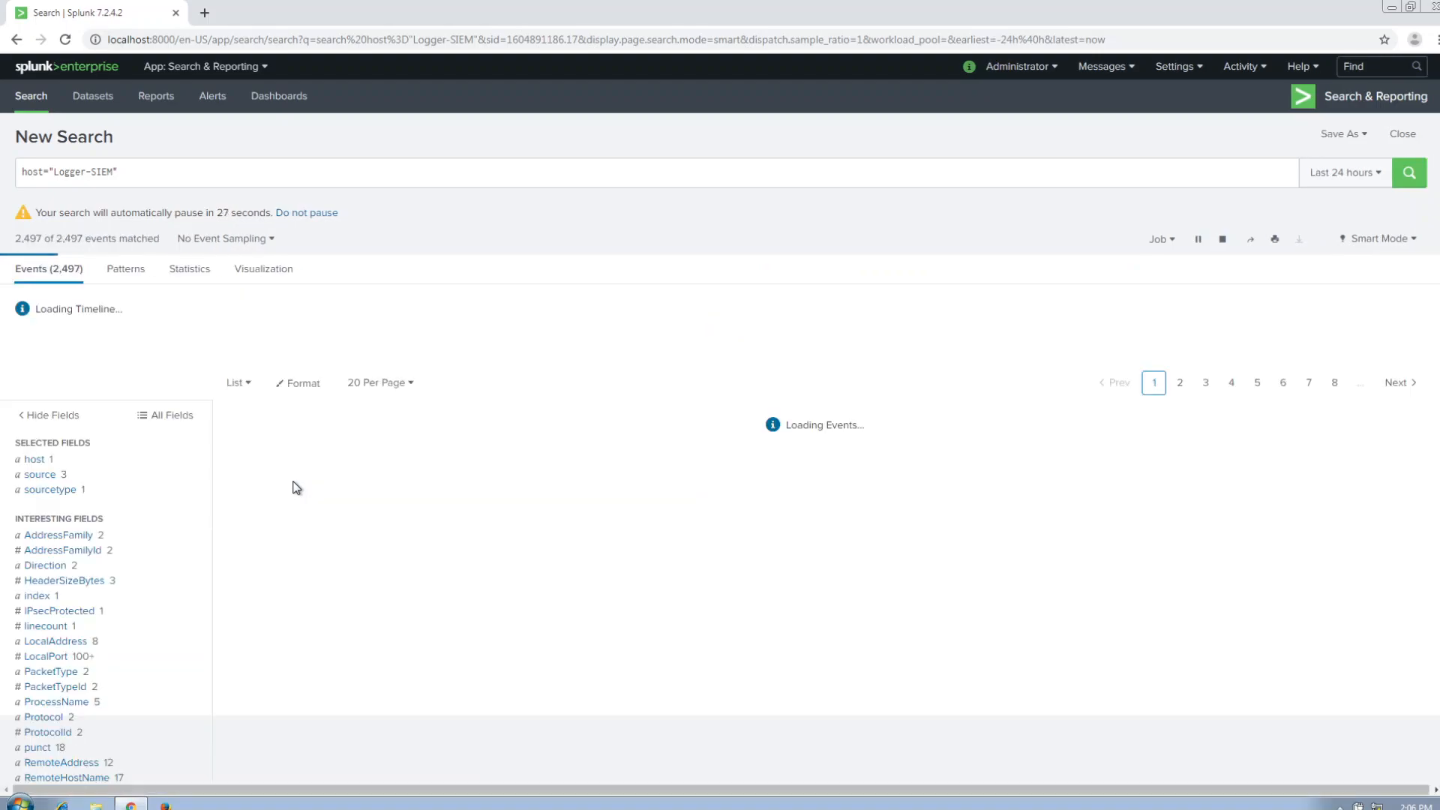
{"action": "scroll", "coordinate": [335, 521], "scroll_direction": "down", "scroll_amount": 1}
{"action": "scroll", "coordinate": [335, 520], "scroll_direction": "down", "scroll_amount": 3}
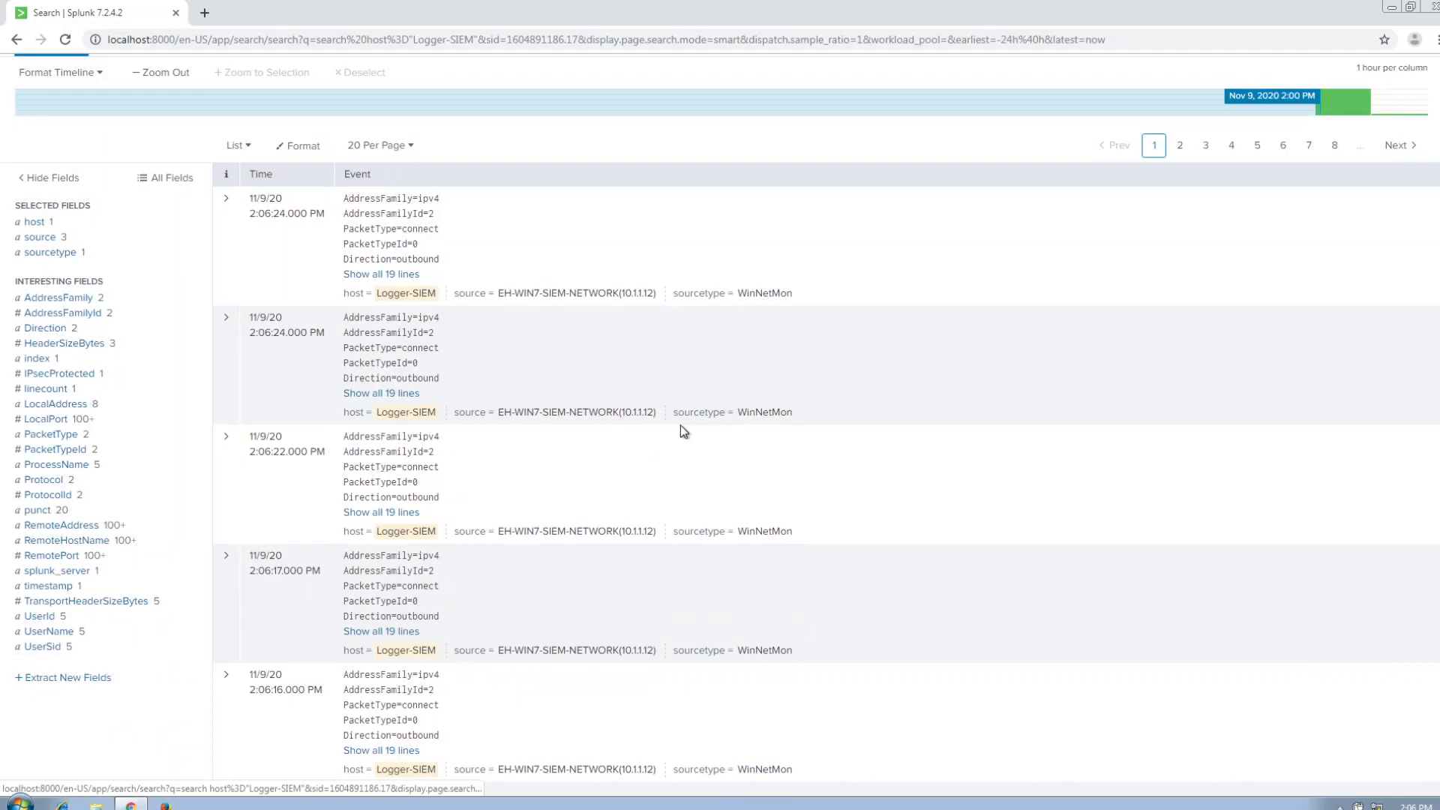
{"action": "scroll", "coordinate": [674, 430], "scroll_direction": "down", "scroll_amount": 2}
{"action": "scroll", "coordinate": [716, 409], "scroll_direction": "down", "scroll_amount": 5}
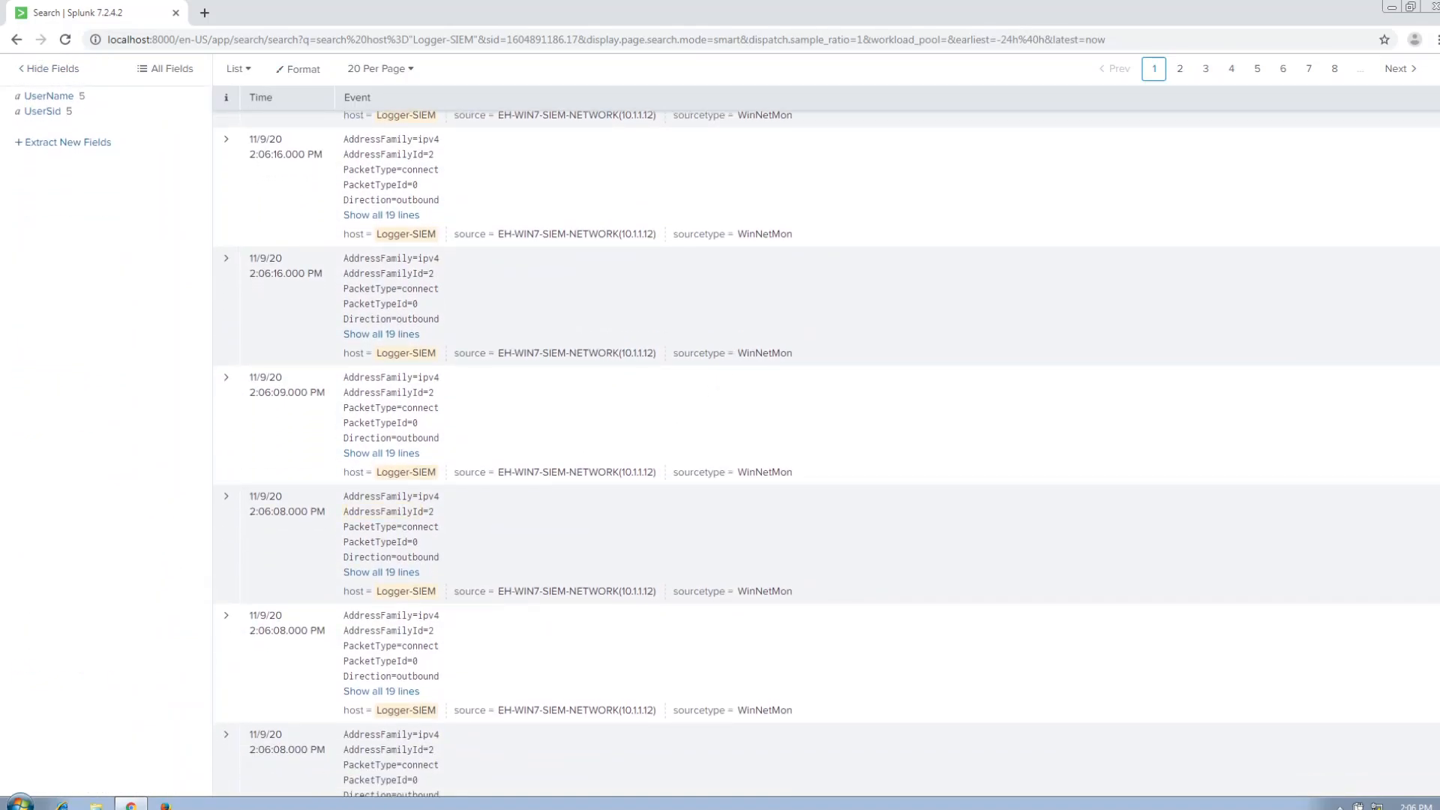
{"action": "scroll", "coordinate": [272, 187], "scroll_direction": "up", "scroll_amount": 10}
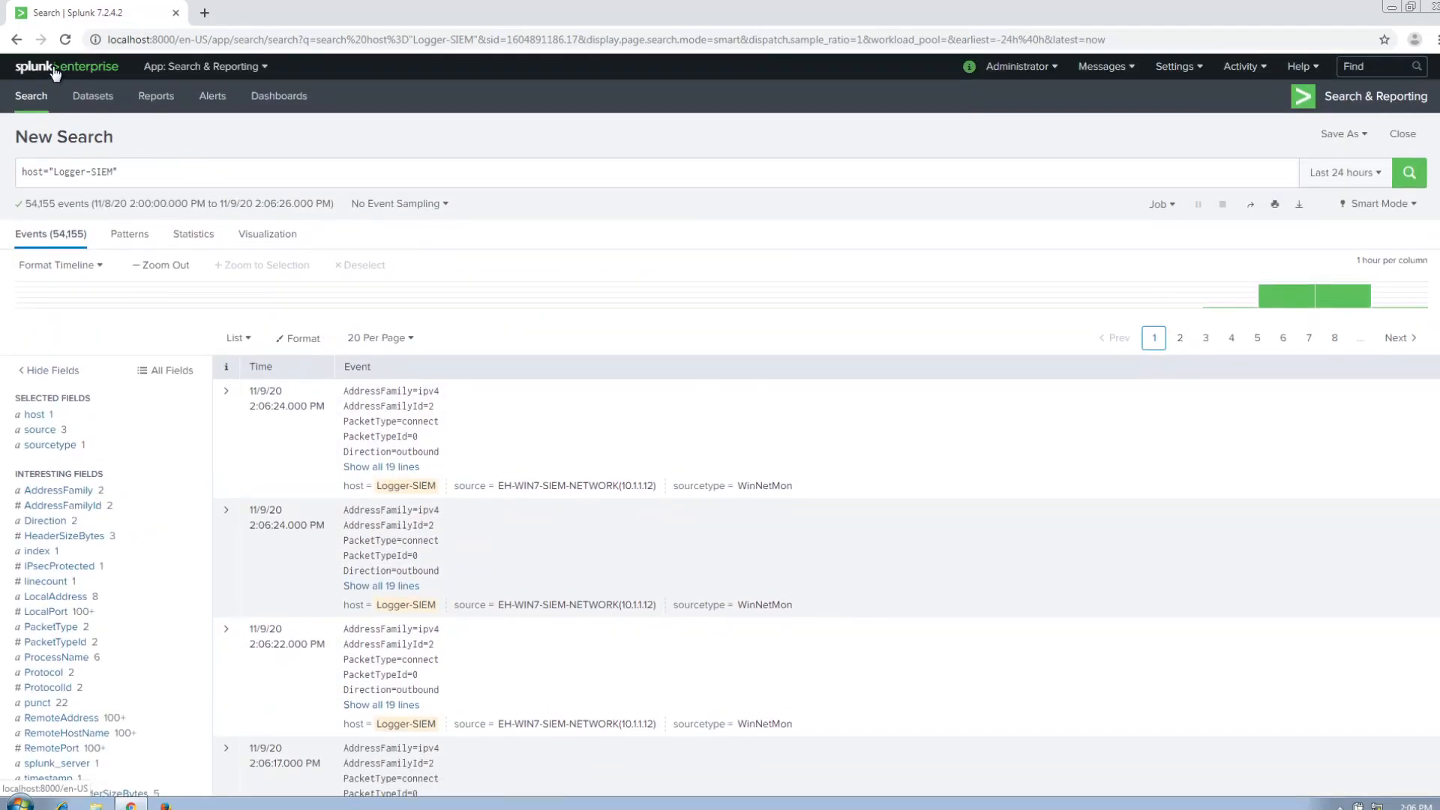
{"action": "left_click", "coordinate": [54, 69]}
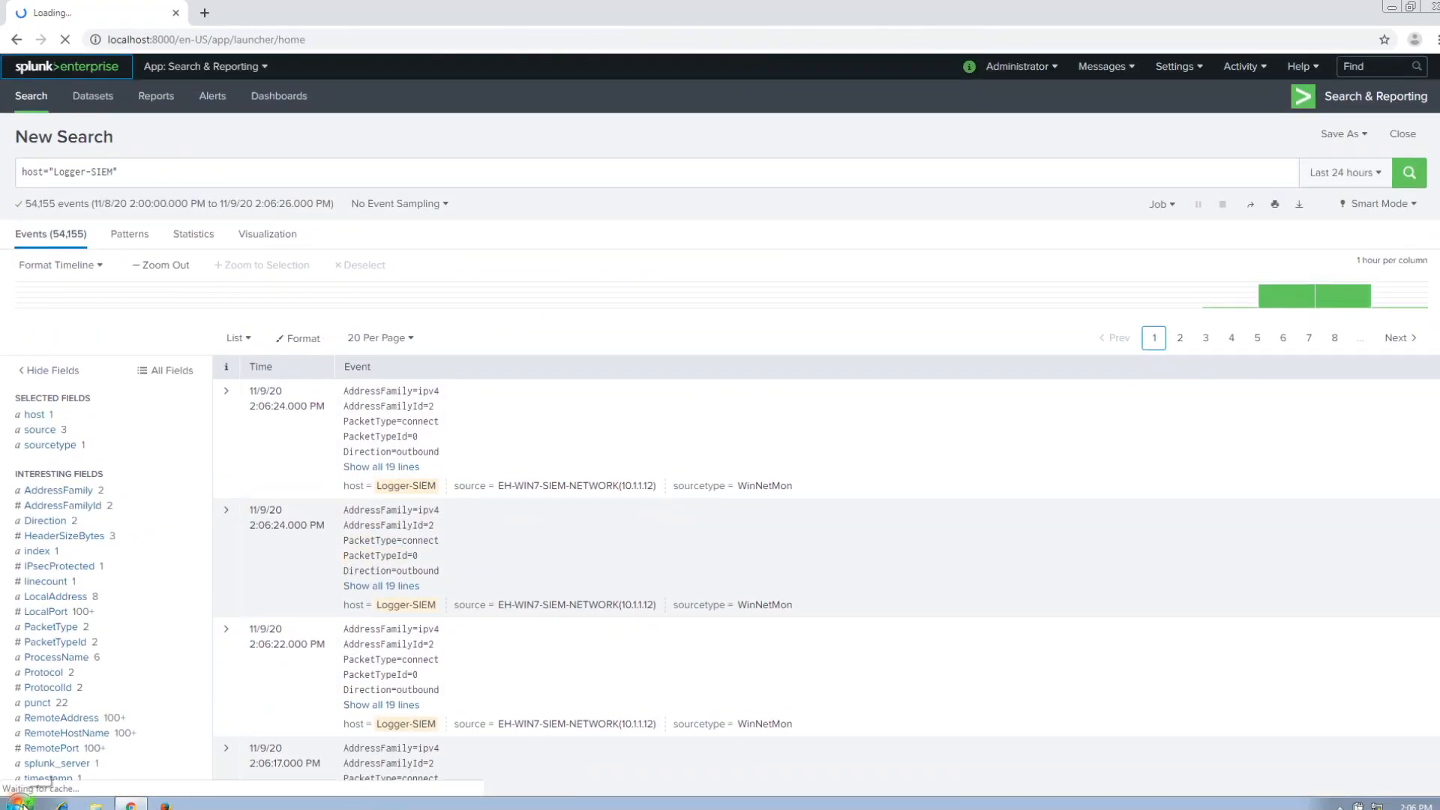
{"action": "left_click", "coordinate": [21, 804]}
{"action": "left_click", "coordinate": [21, 805]}
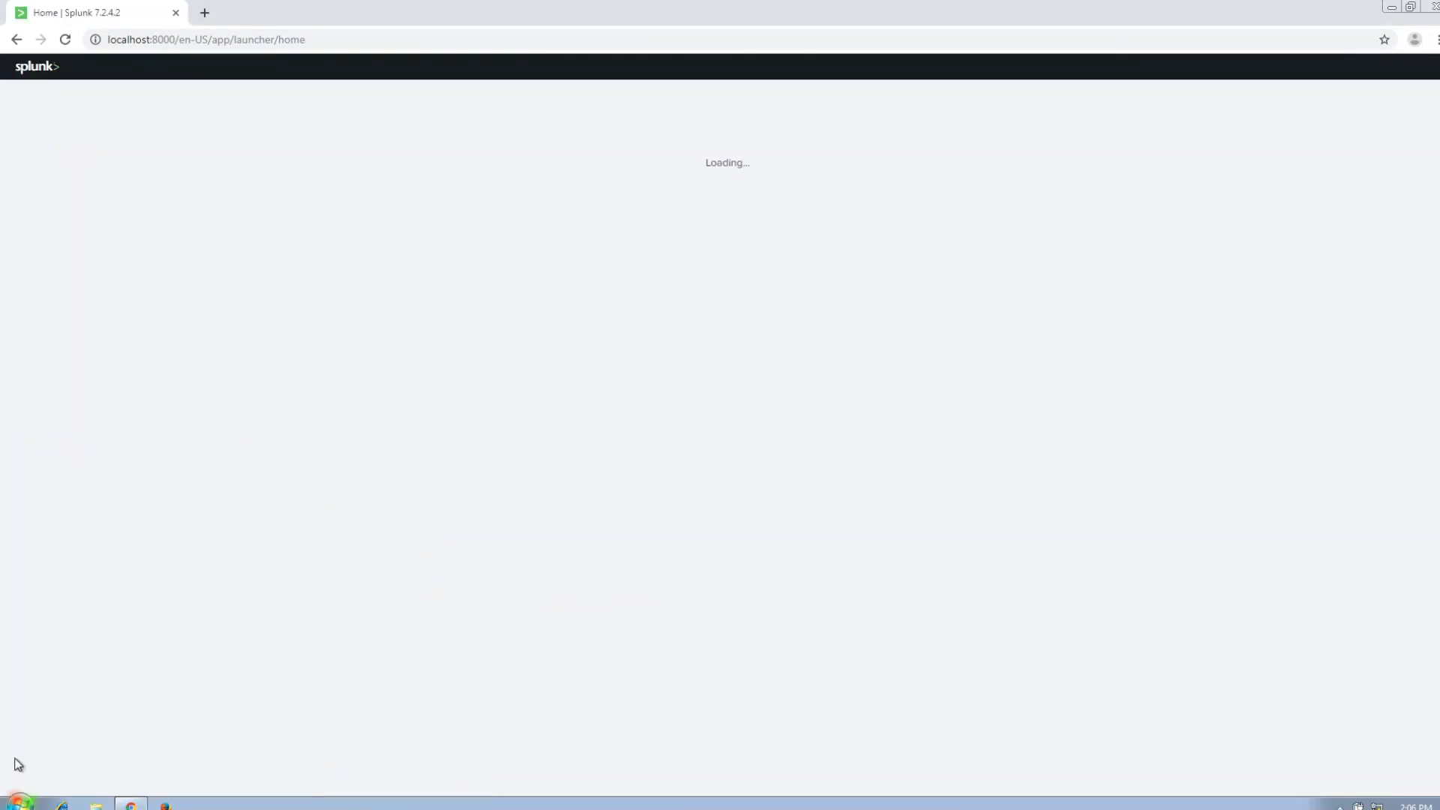
Sign in to ftp://10.1.1.12 in a new browser tab as admin with the password, check the file listing, and close the tab.
{"action": "left_click", "coordinate": [202, 12]}
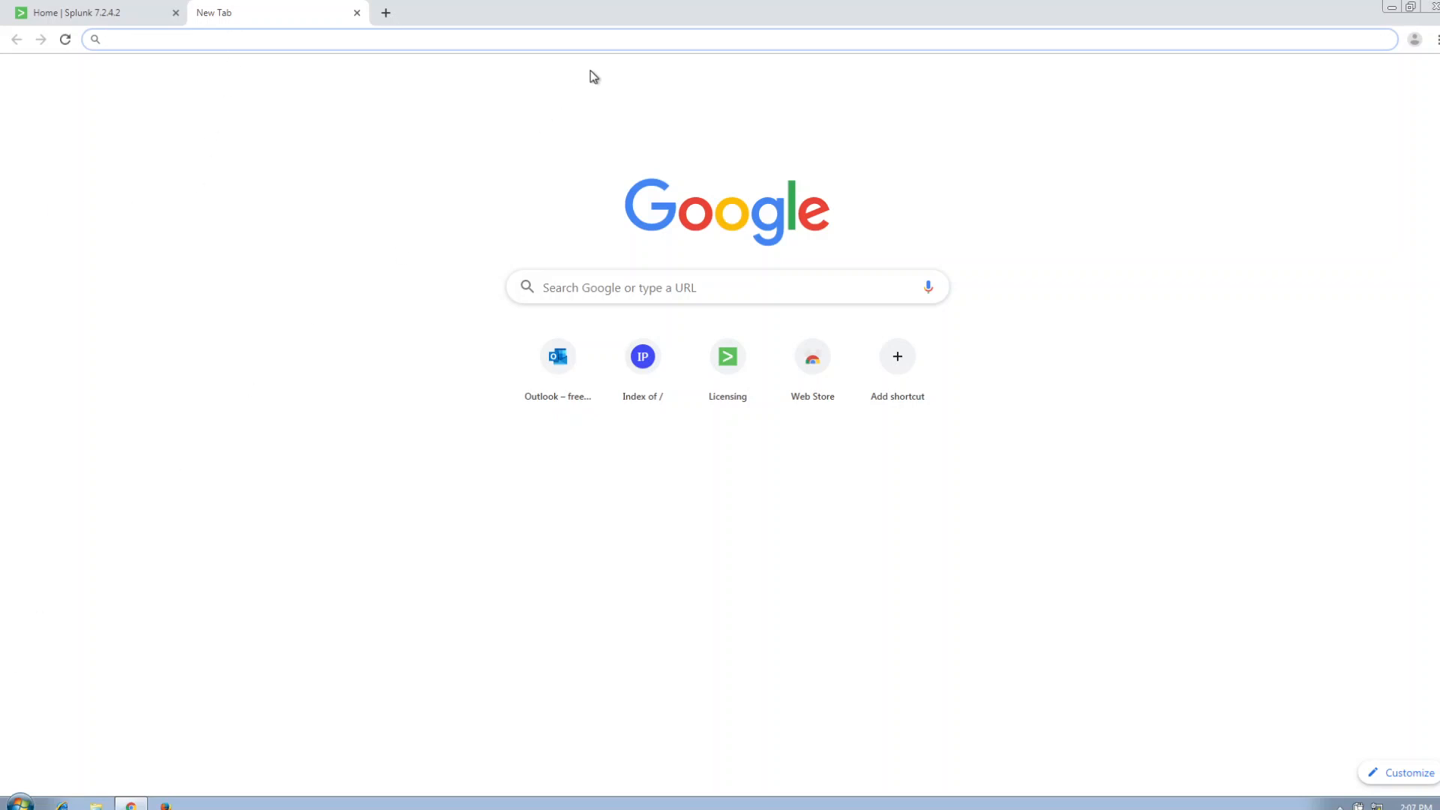
{"action": "type", "text": "ftp"}
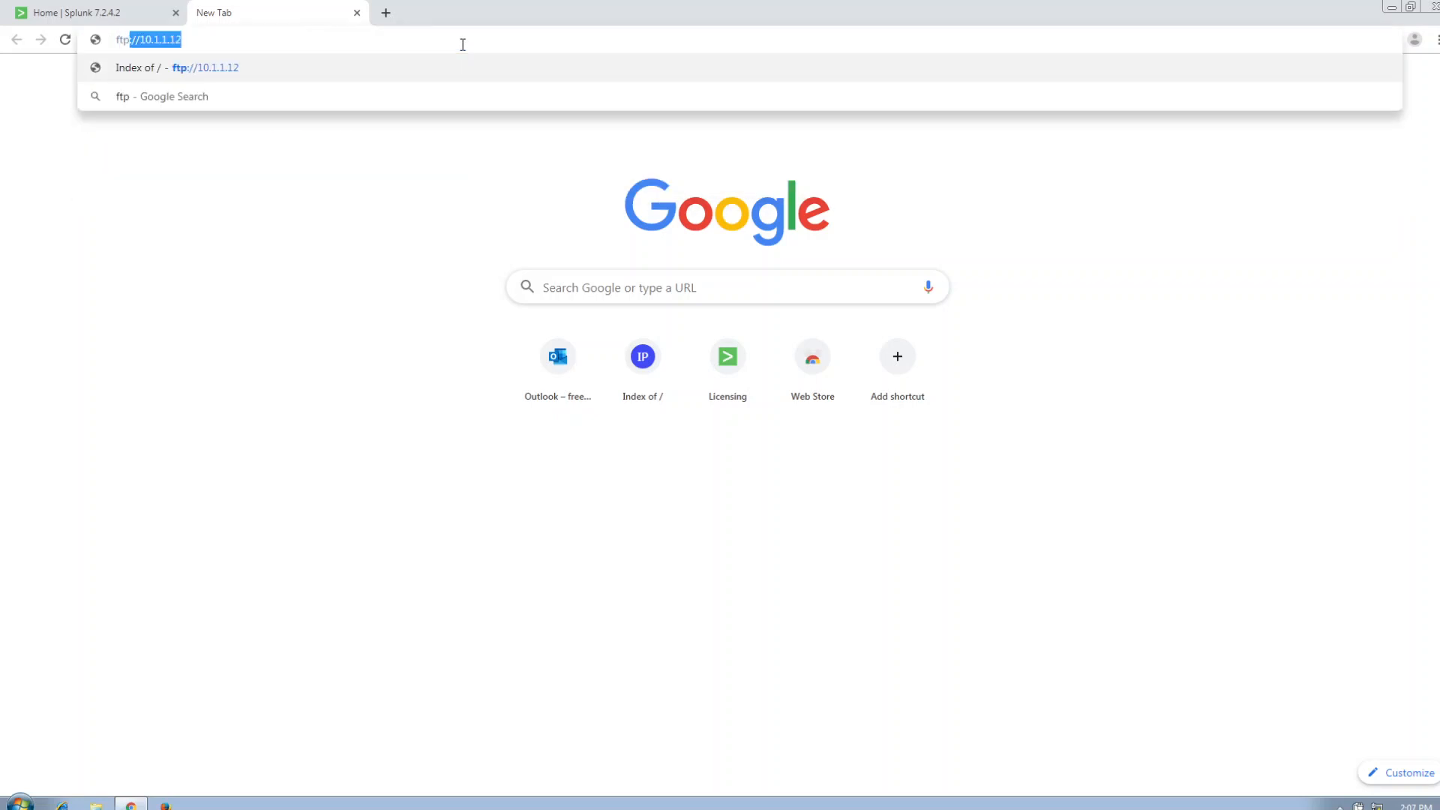
{"action": "type", "text": "://10.1.1.12"}
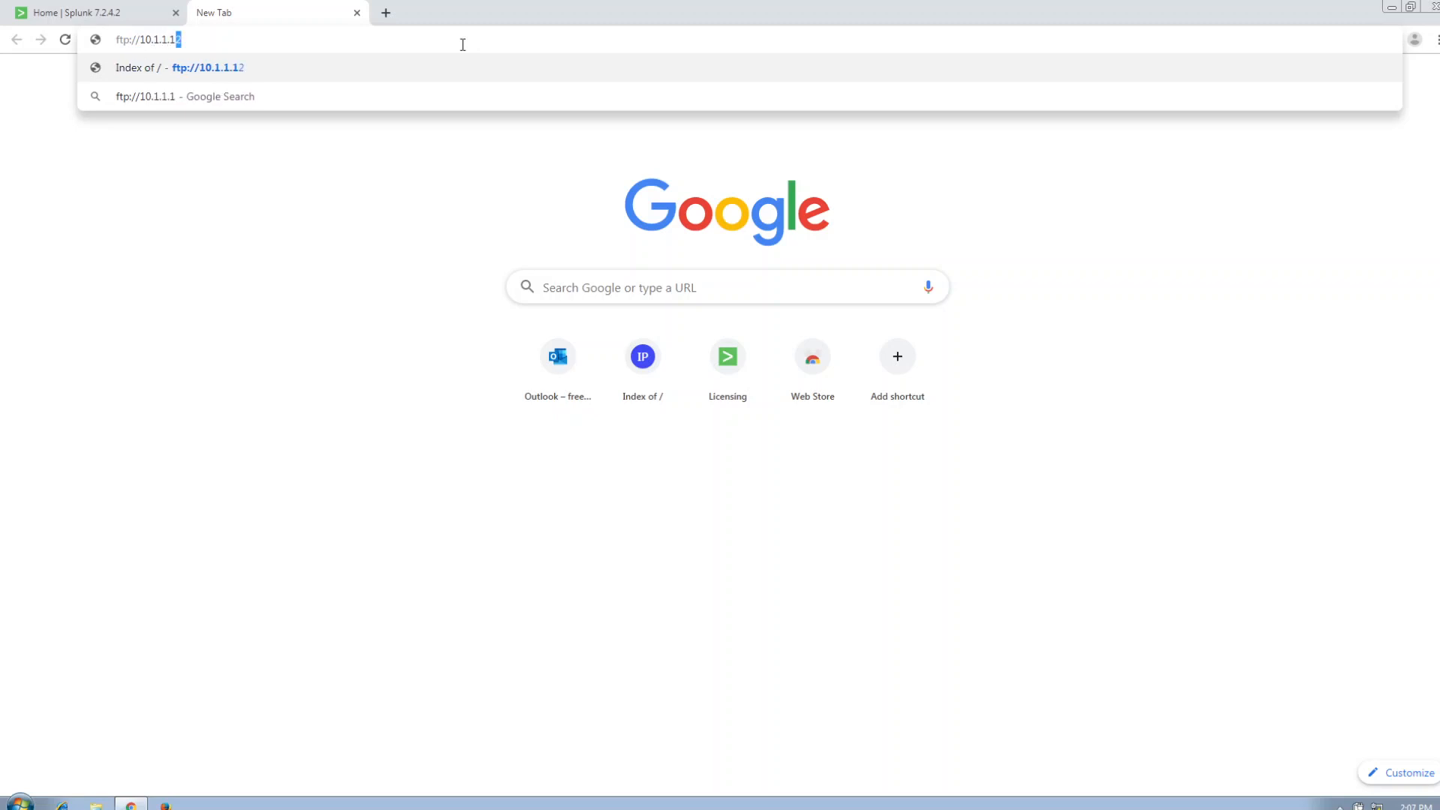
{"action": "key", "text": "Return"}
{"action": "type", "text": "admin"}
{"action": "key", "text": "Tab"}
{"action": "type", "text": "•••••••••••"}
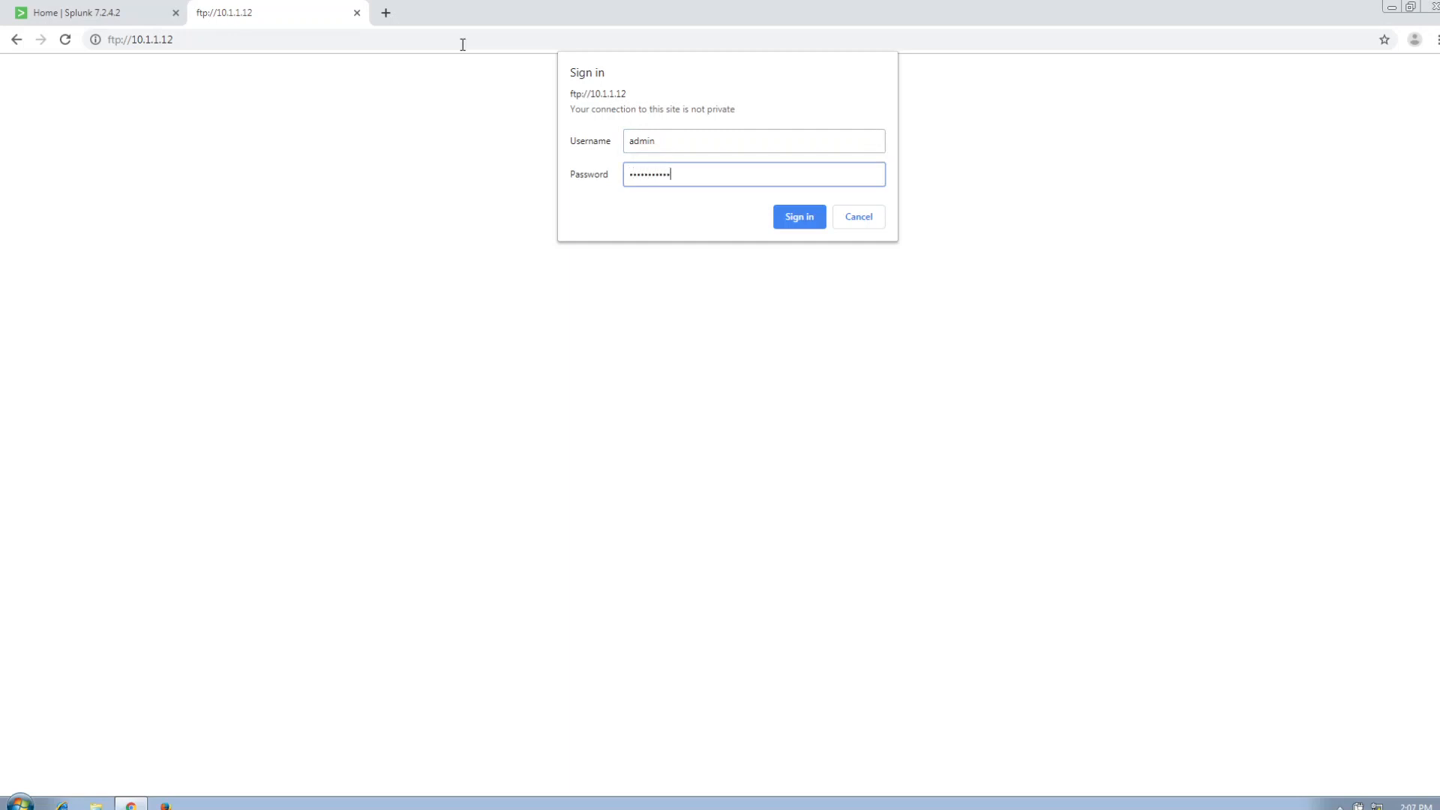
{"action": "key", "text": "Return"}
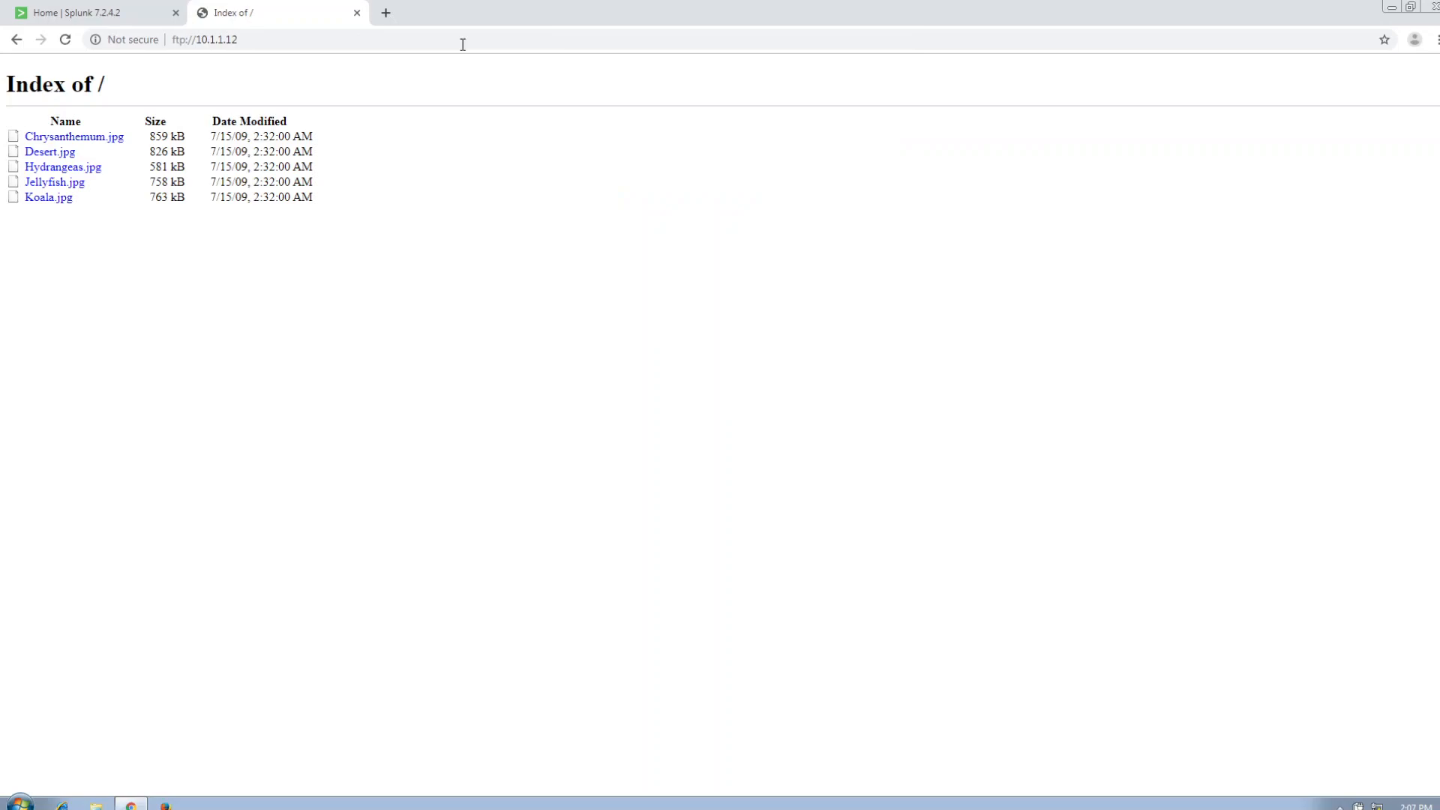
{"action": "left_click", "coordinate": [357, 13]}
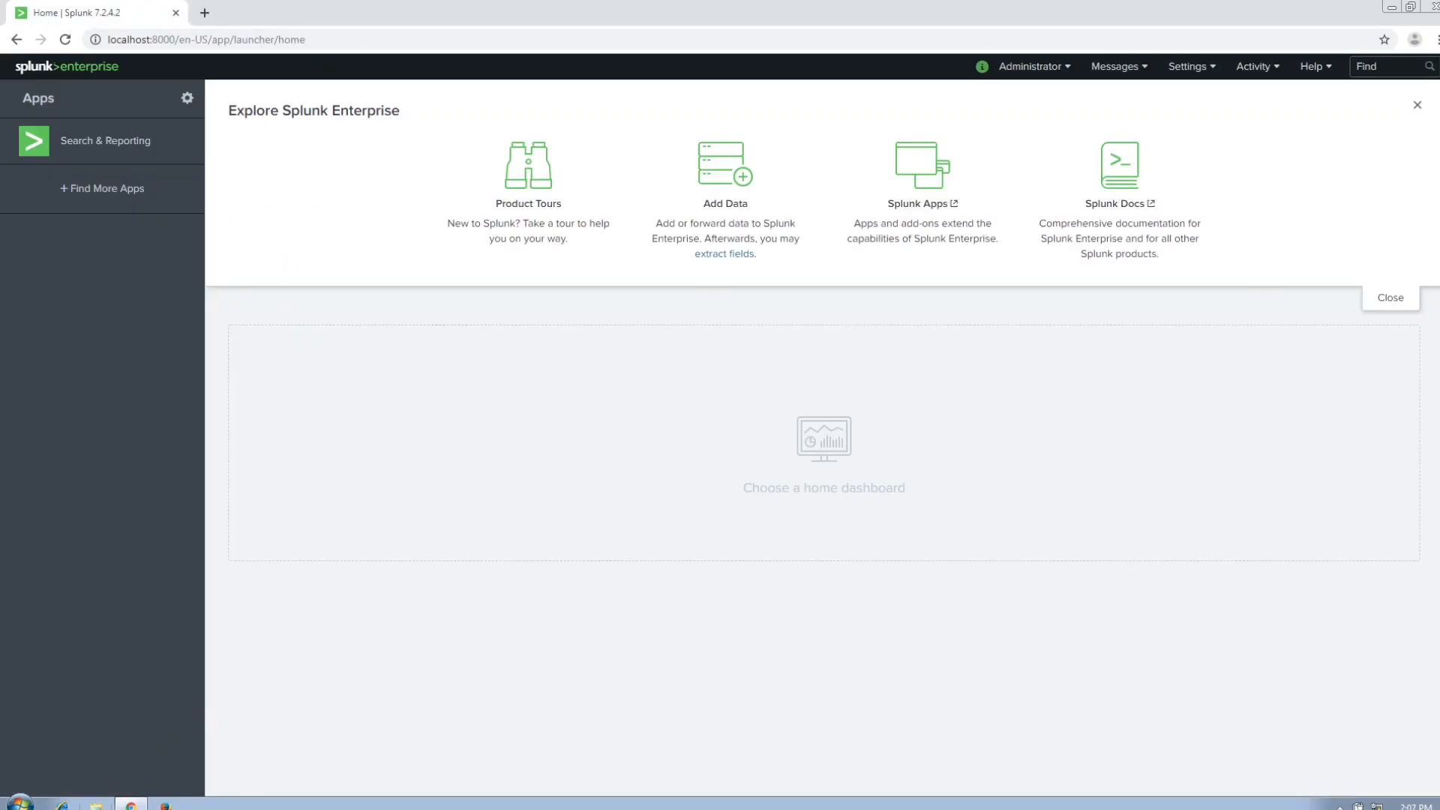
List the machine's open ports and connections with netstat -a in a command prompt, and close the prompt window.
{"action": "left_click", "coordinate": [19, 805]}
{"action": "type", "text": "cmd"}
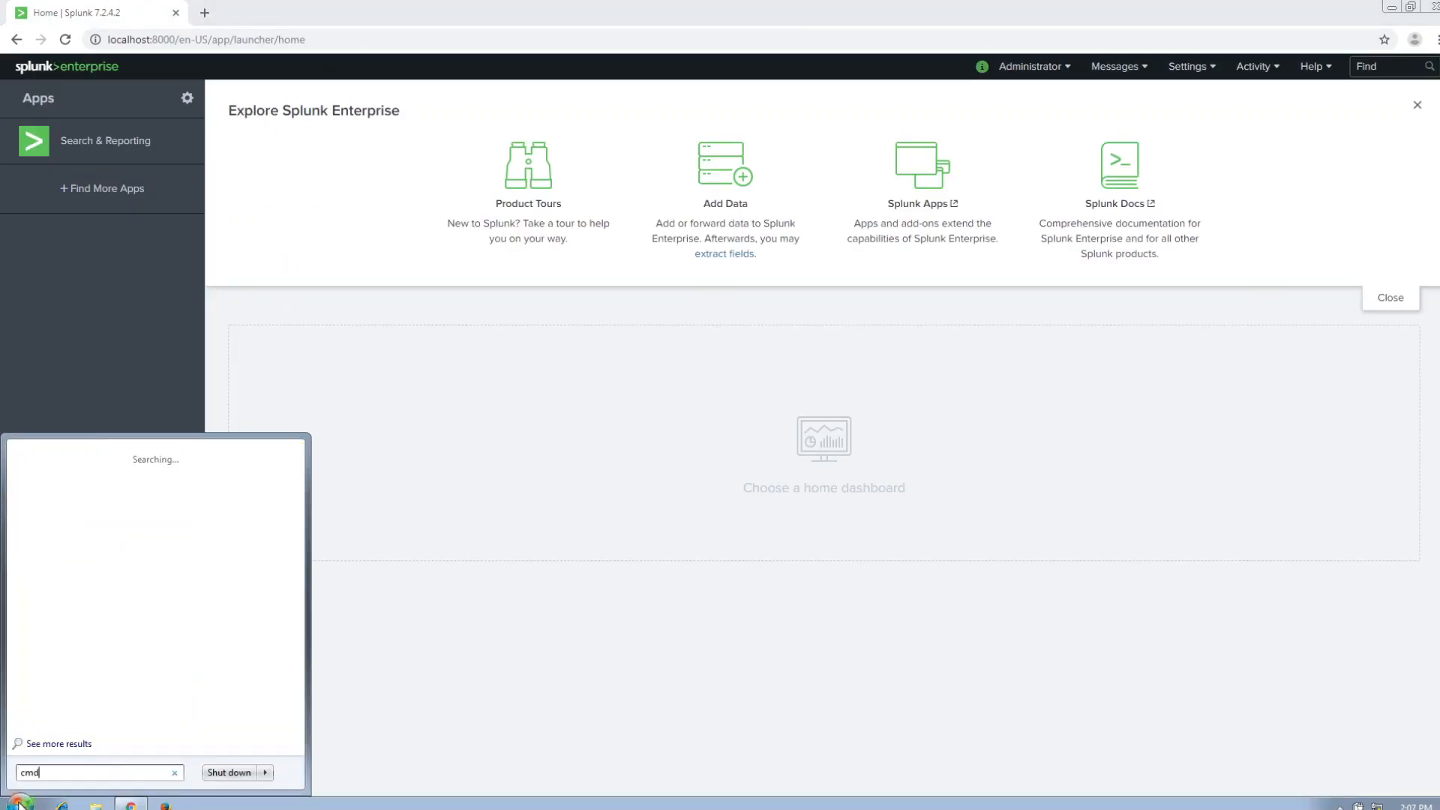
{"action": "key", "text": "Return"}
{"action": "type", "text": "netstat -a"}
{"action": "key", "text": "Return"}
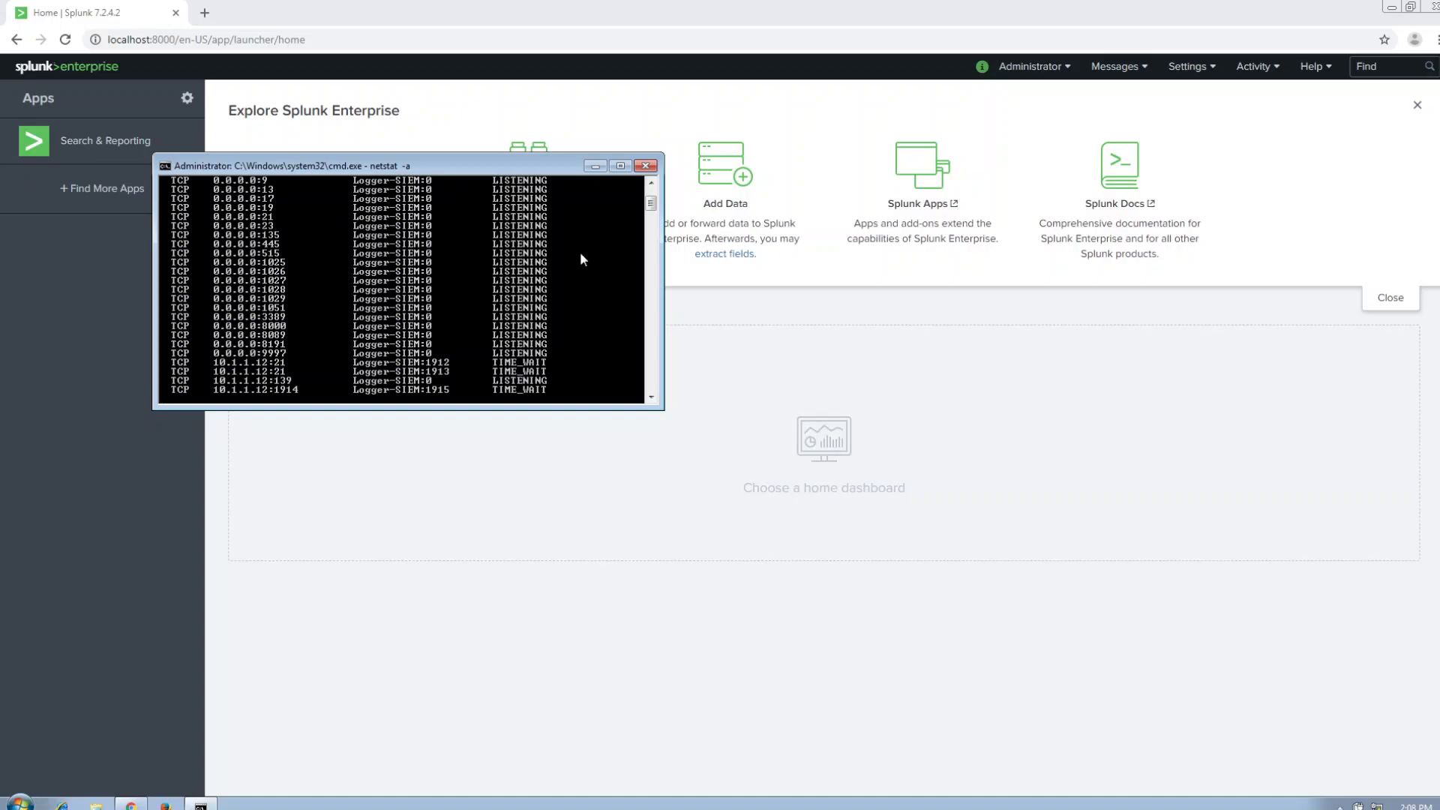
{"action": "left_click", "coordinate": [645, 166]}
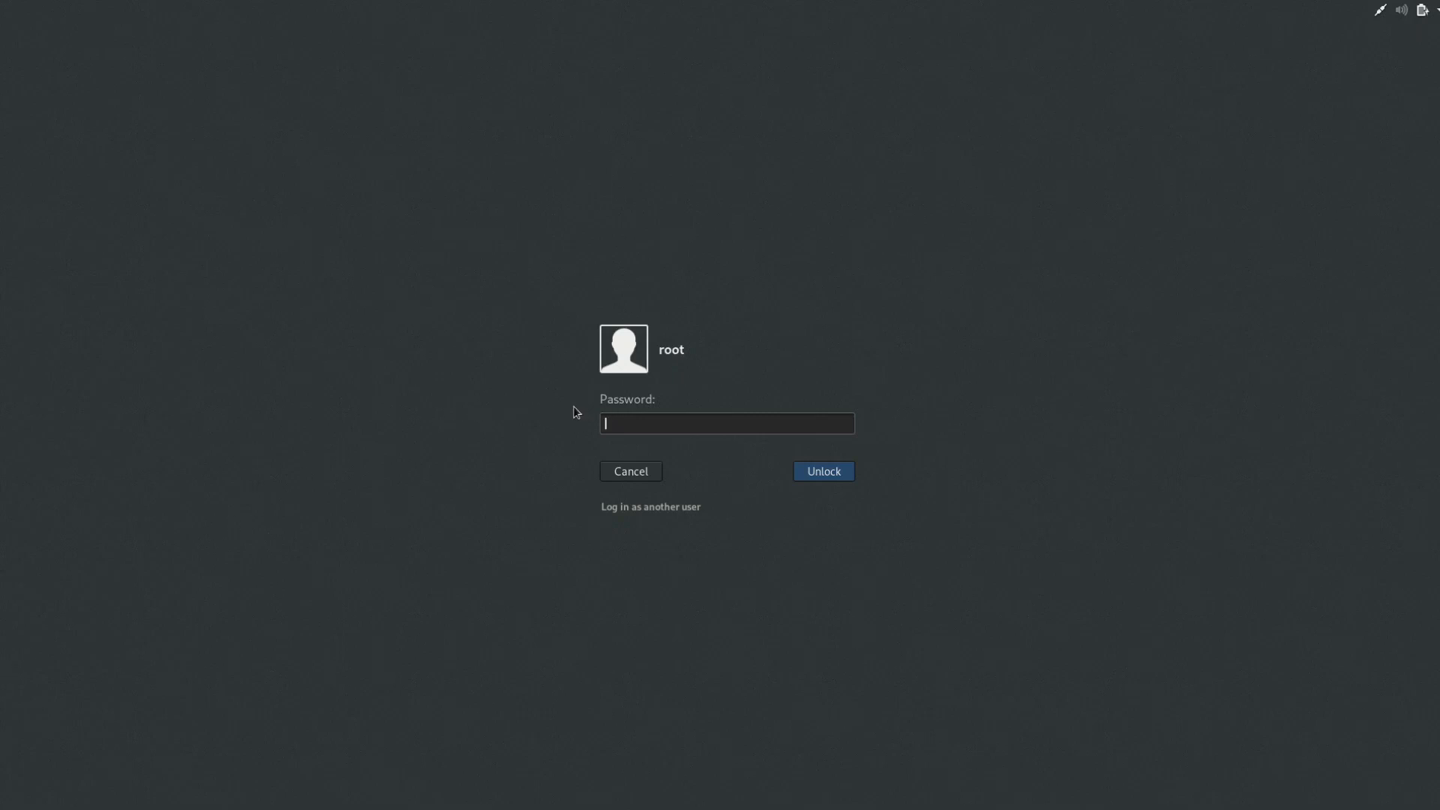
Unlock the Kali machine's root session with its password and open a terminal.
{"action": "type", "text": "toor"}
{"action": "key", "text": "Return"}
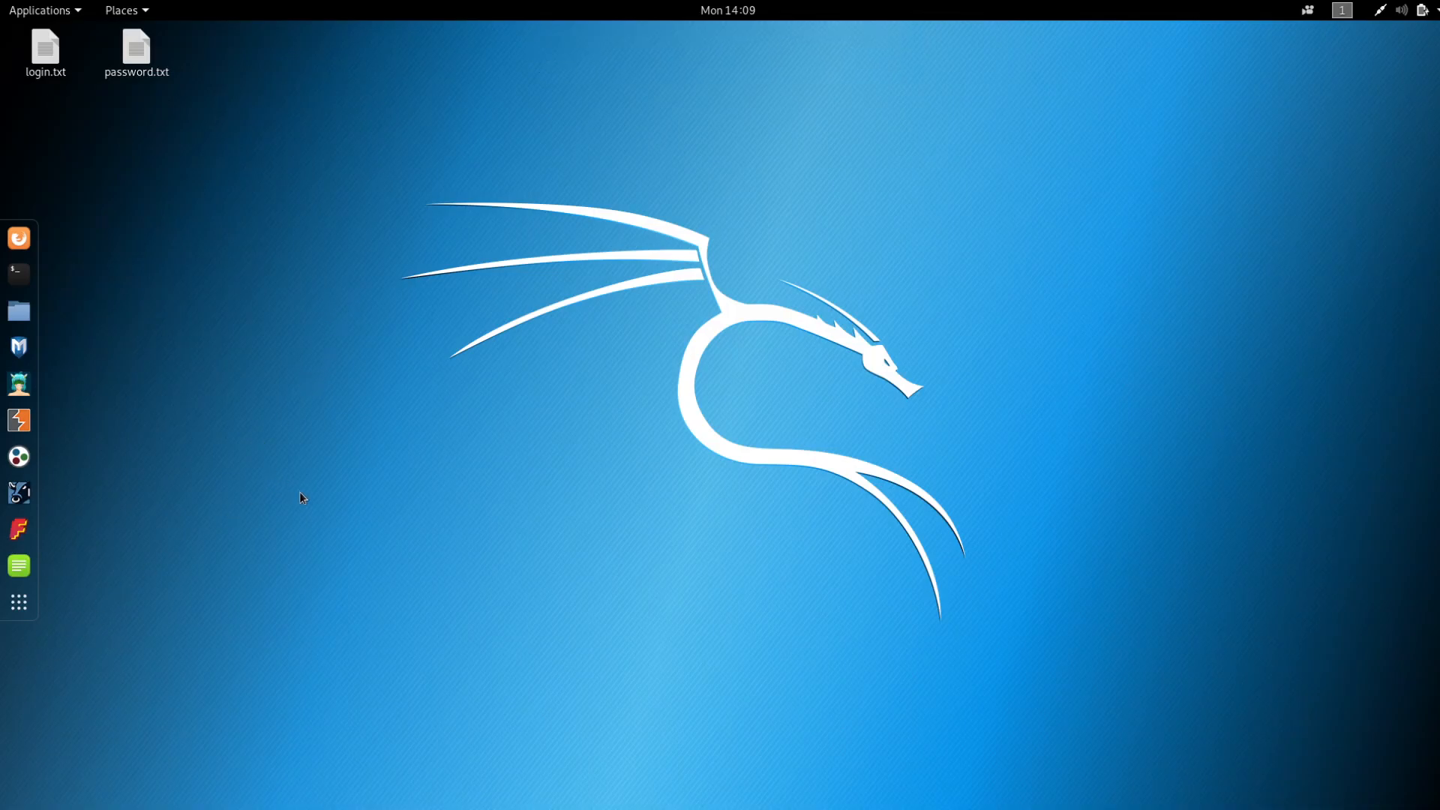
{"action": "left_click", "coordinate": [23, 273]}
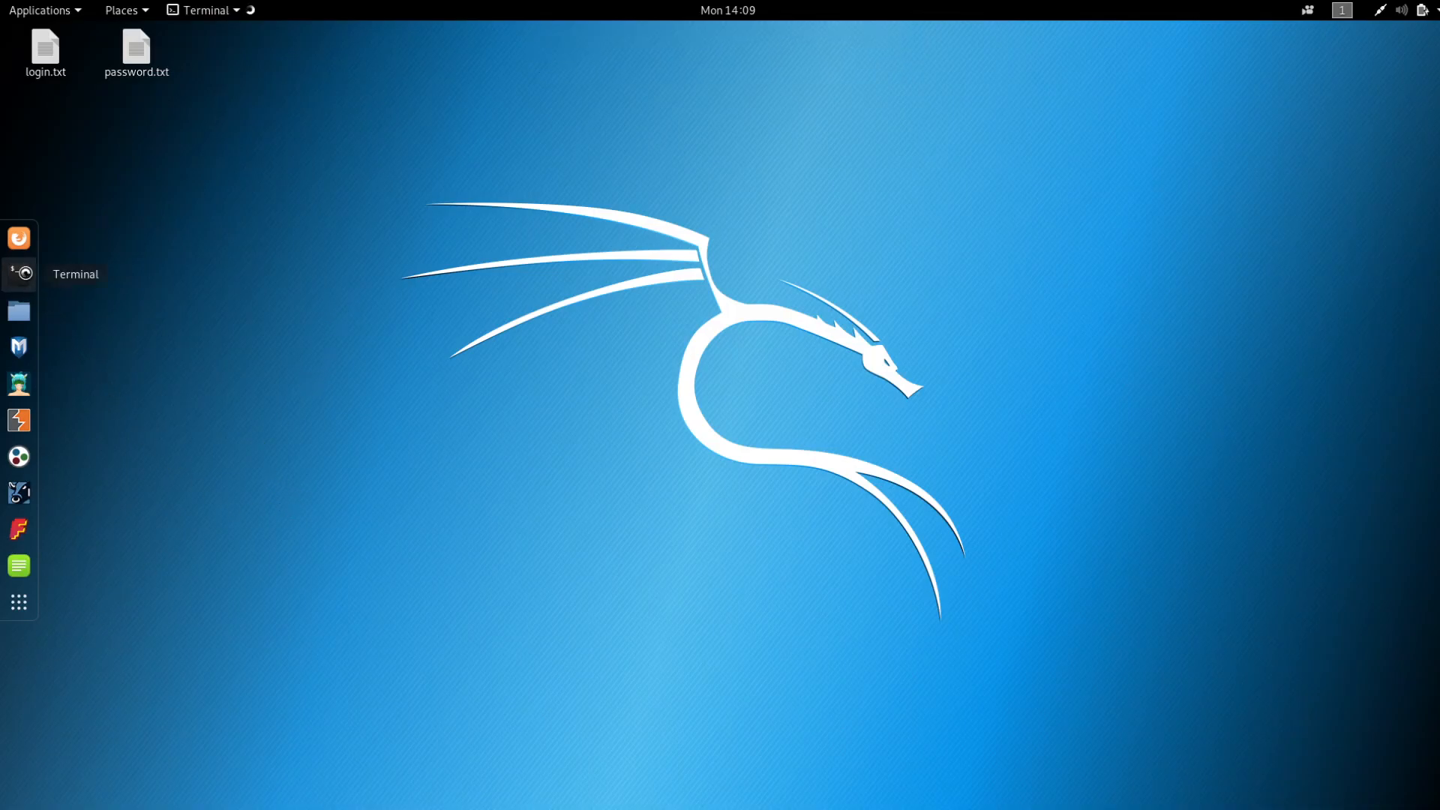
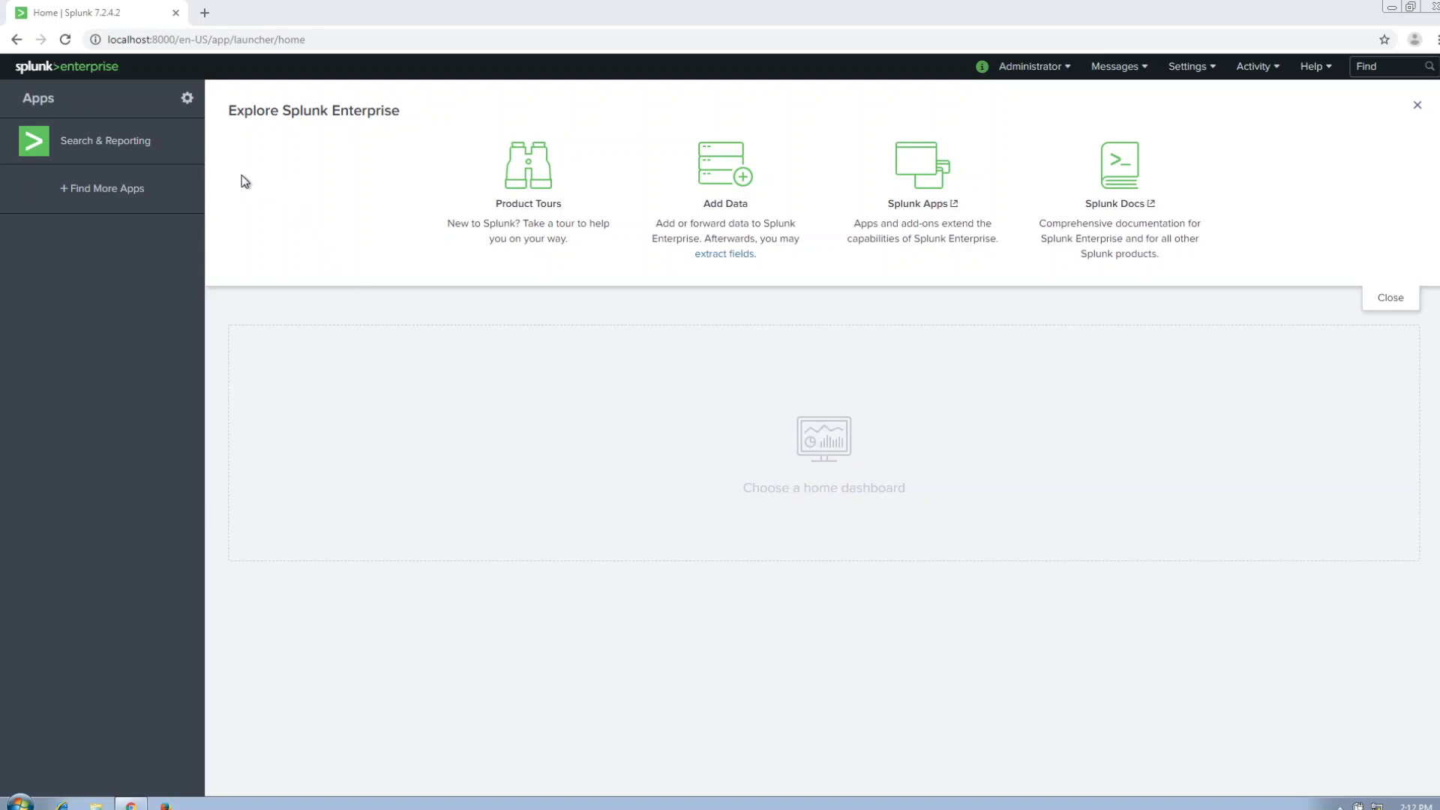
Run the search "21 AND inbound" in Search & Reporting and look through the matching events.
{"action": "left_click", "coordinate": [147, 150]}
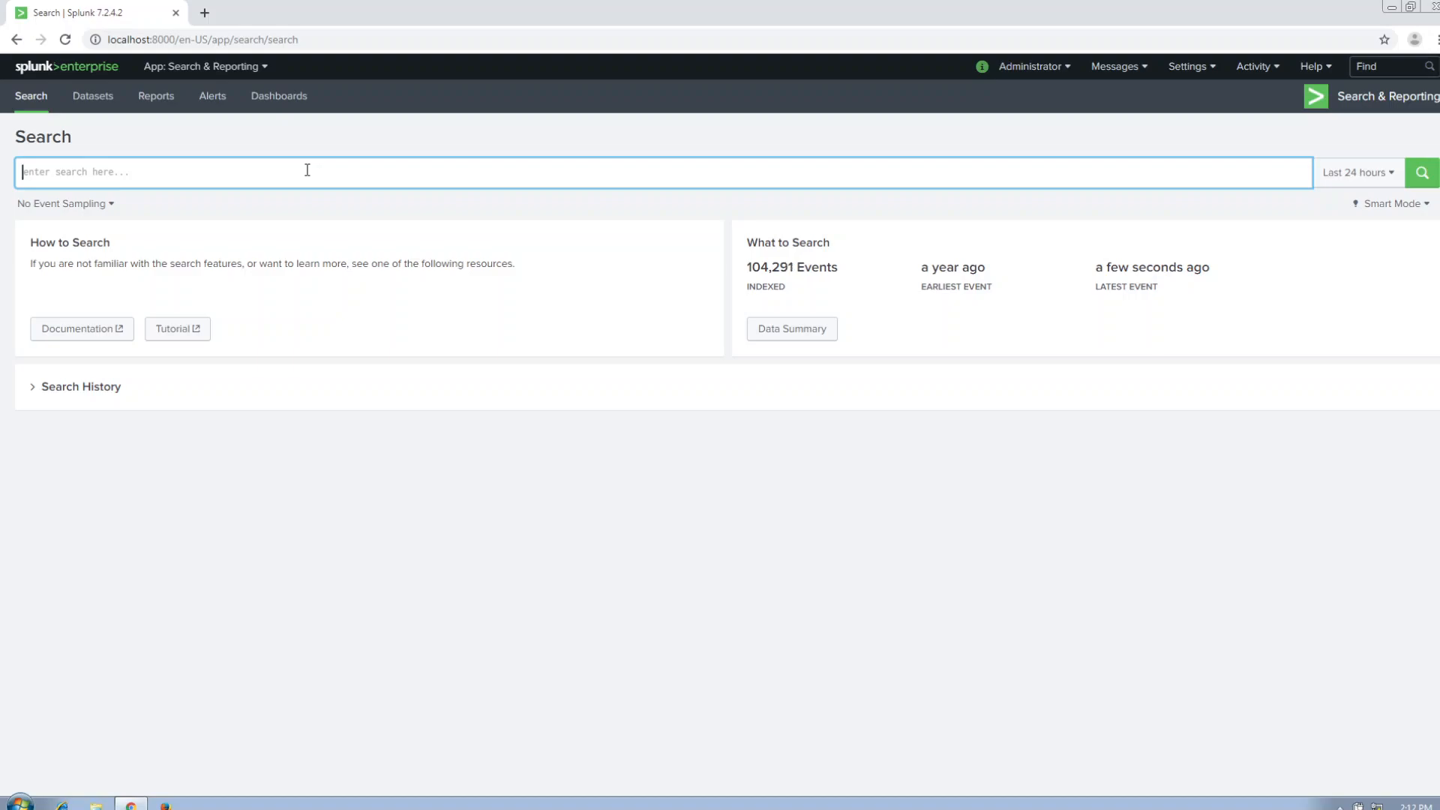
{"action": "type", "text": "21"}
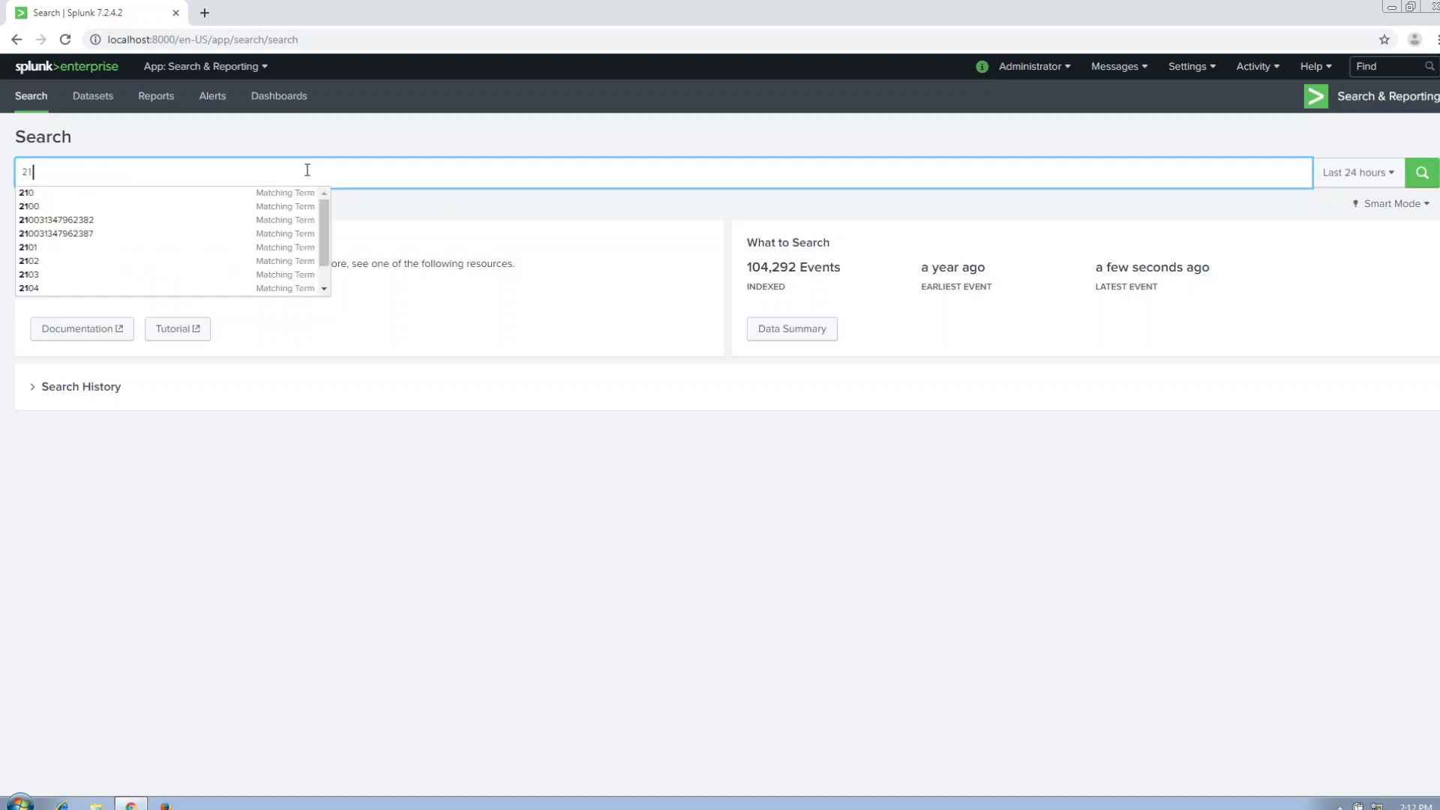
{"action": "type", "text": " A"}
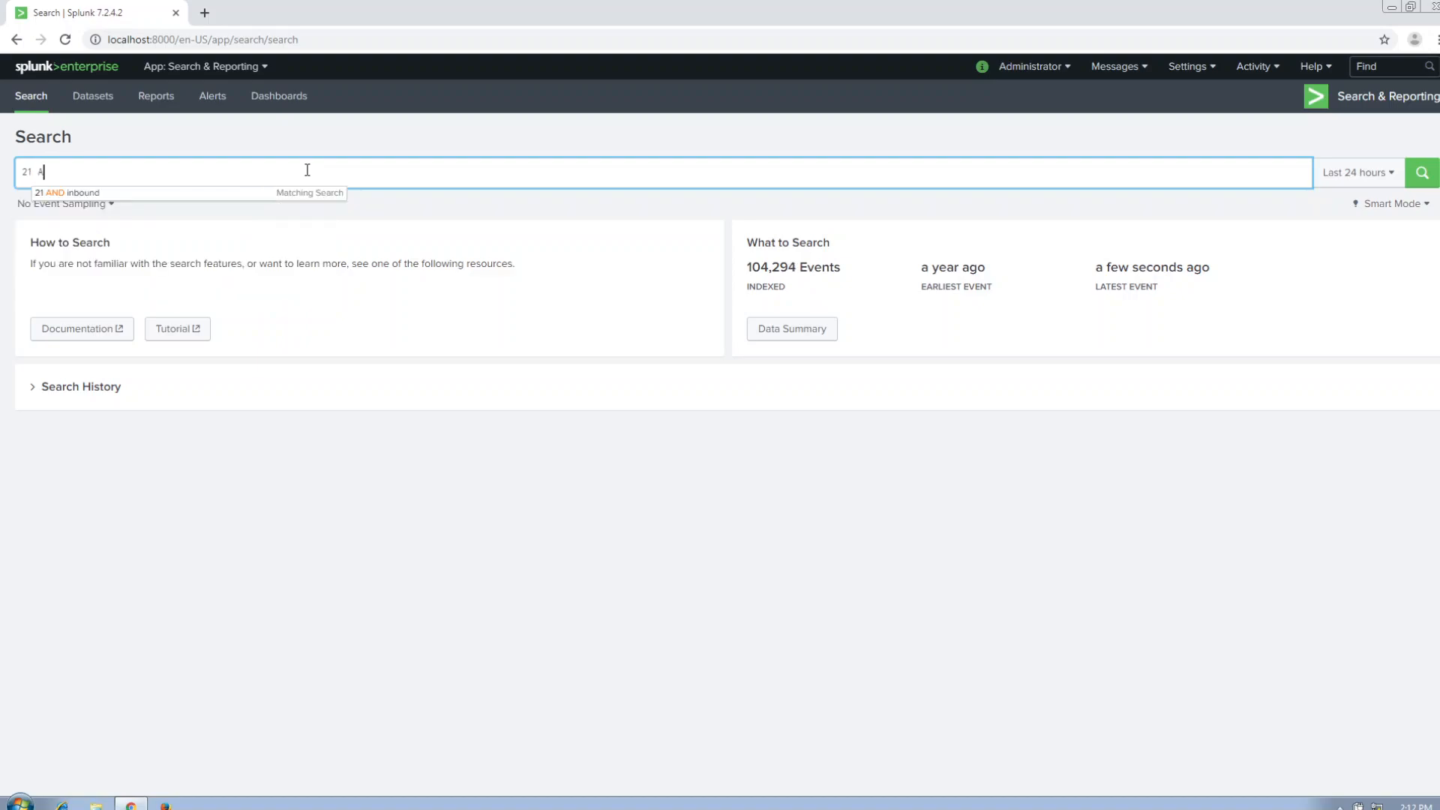
{"action": "type", "text": "ND inbound"}
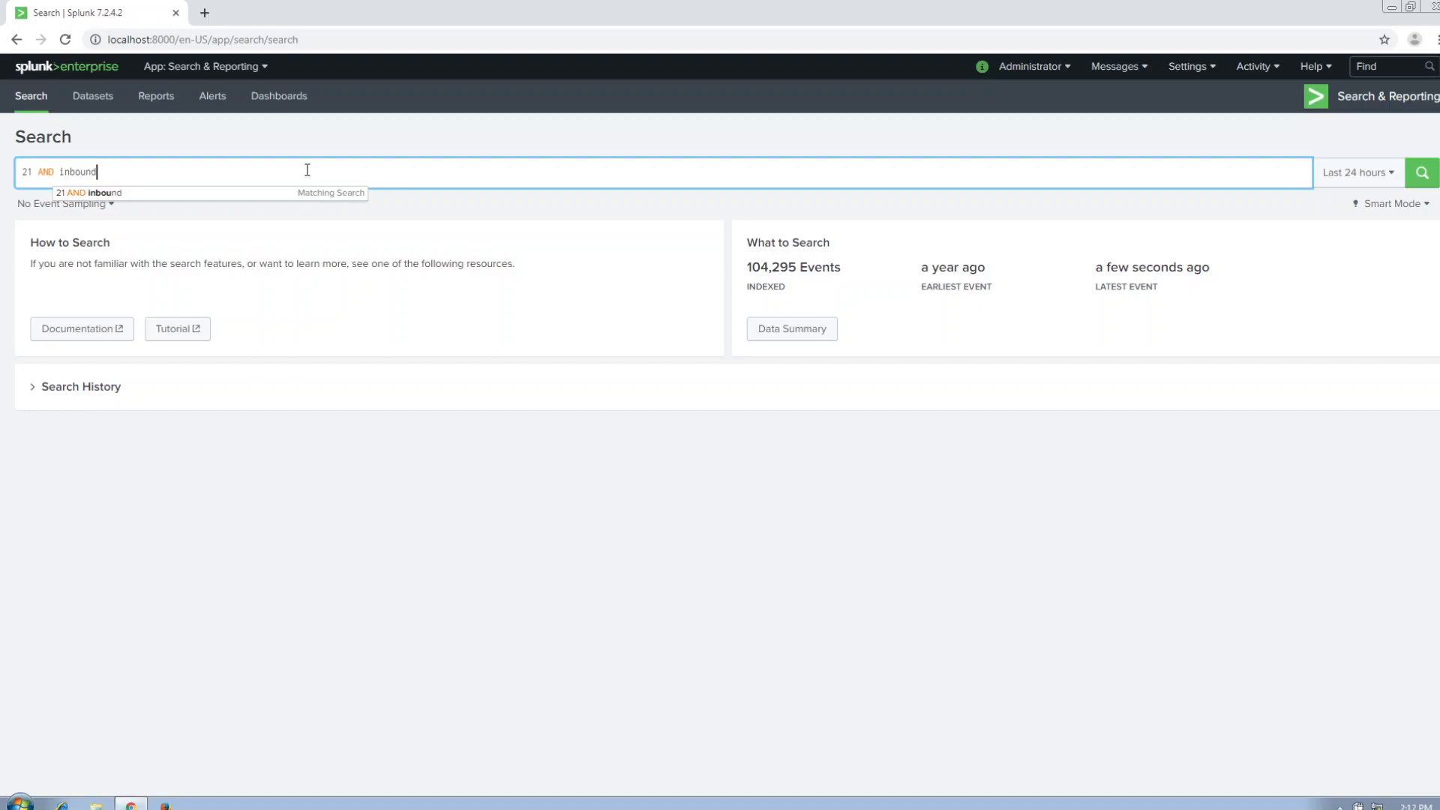
{"action": "left_click", "coordinate": [1422, 174]}
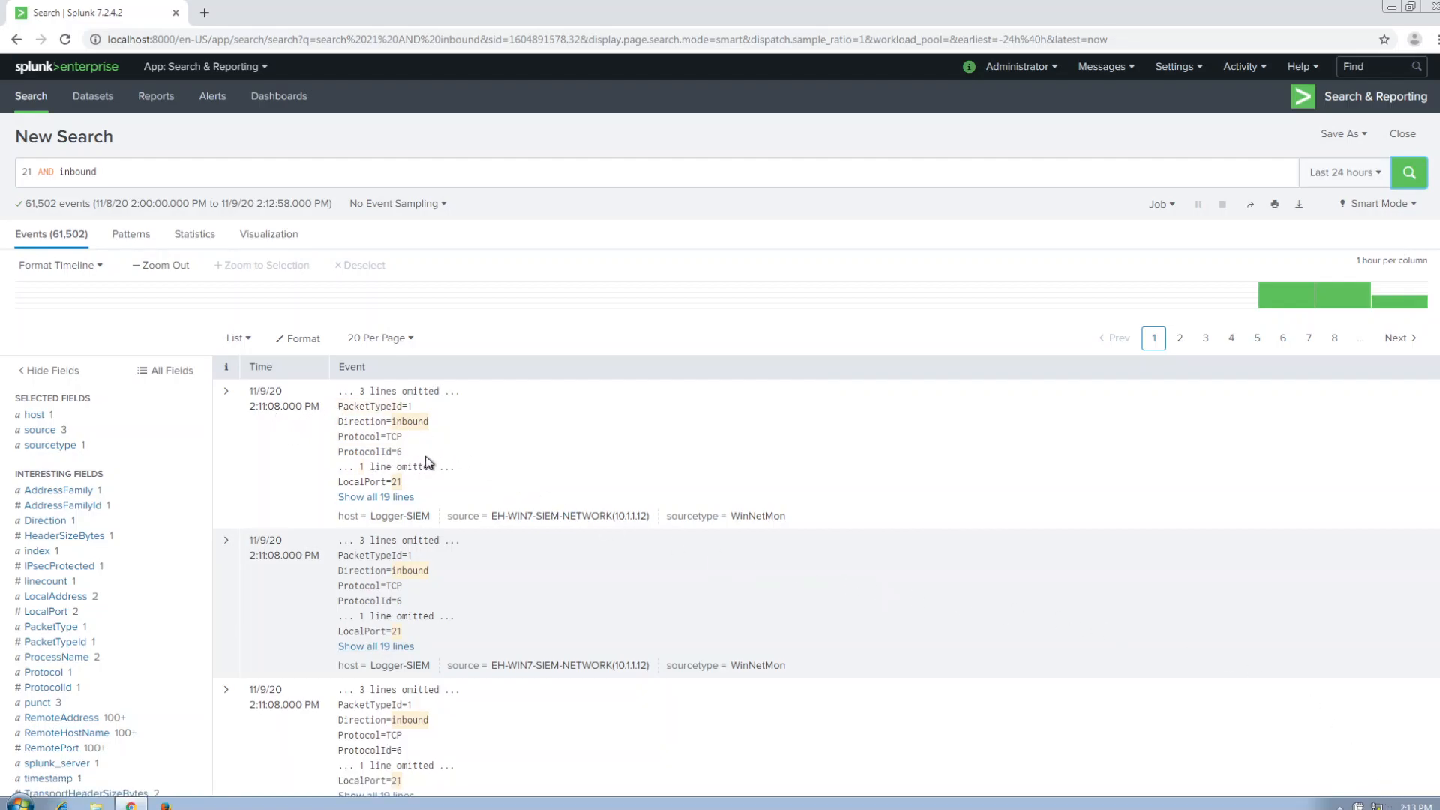
{"action": "scroll", "coordinate": [467, 429], "scroll_direction": "down", "scroll_amount": 1}
{"action": "scroll", "coordinate": [468, 432], "scroll_direction": "down", "scroll_amount": 3}
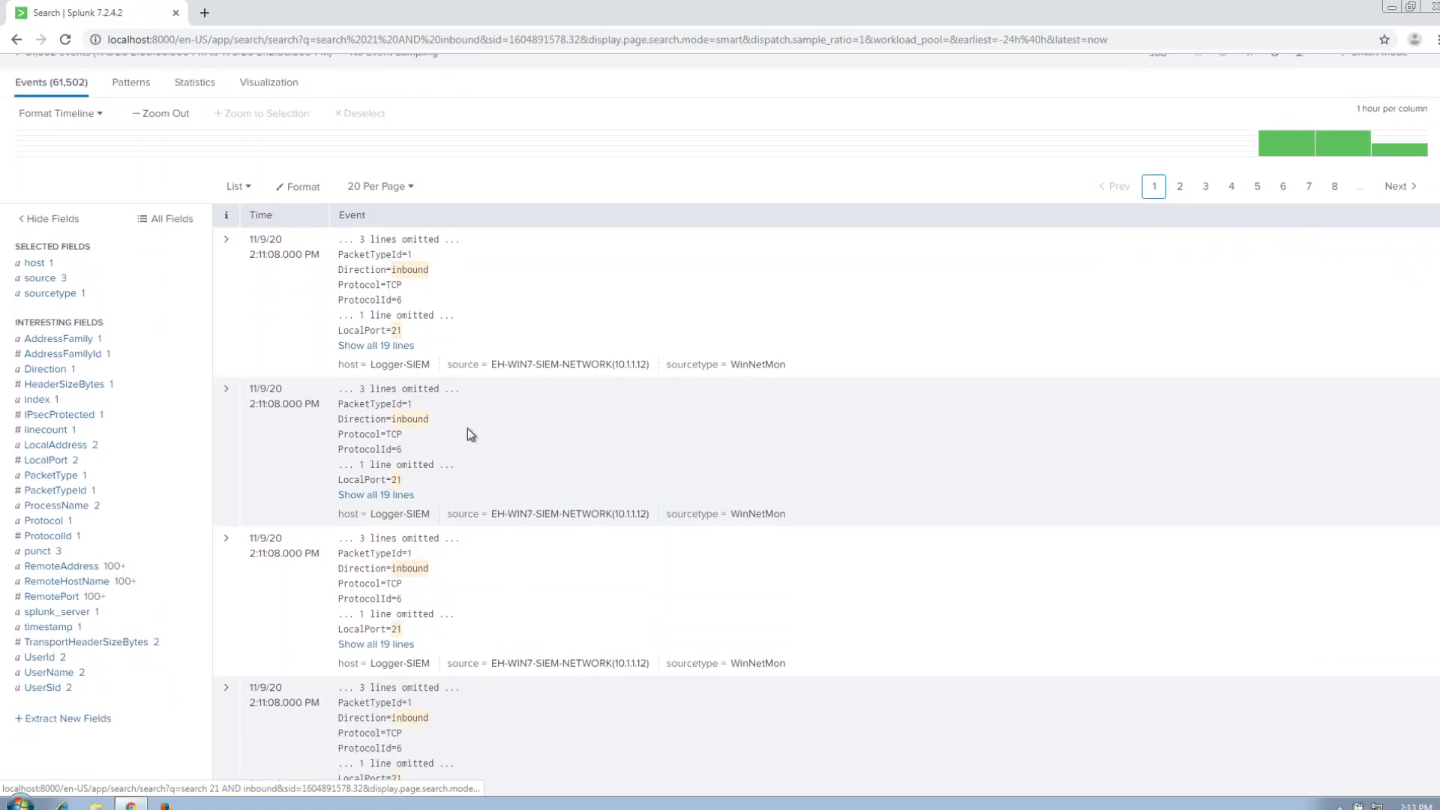
{"action": "scroll", "coordinate": [467, 429], "scroll_direction": "down", "scroll_amount": 3}
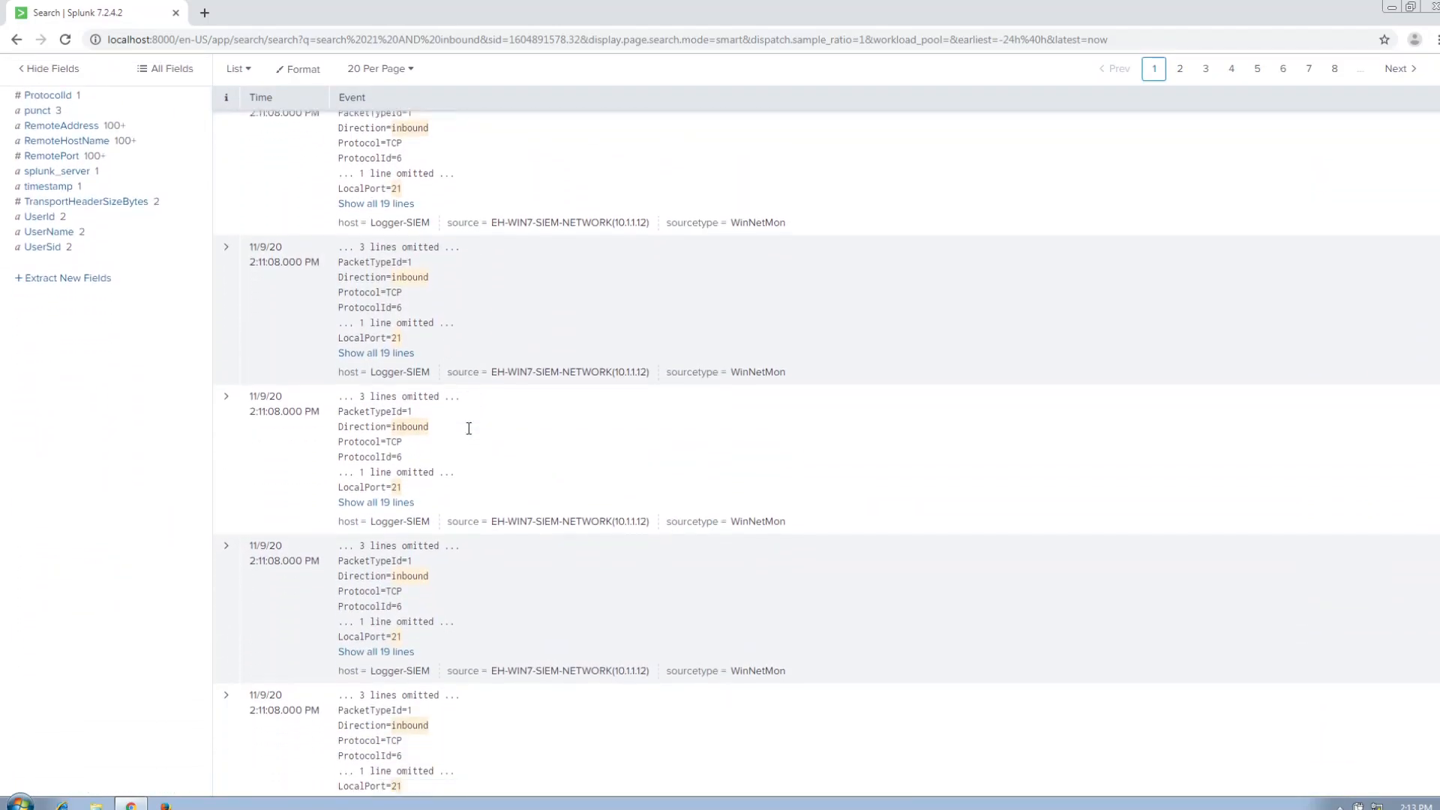
{"action": "scroll", "coordinate": [466, 429], "scroll_direction": "up", "scroll_amount": 7}
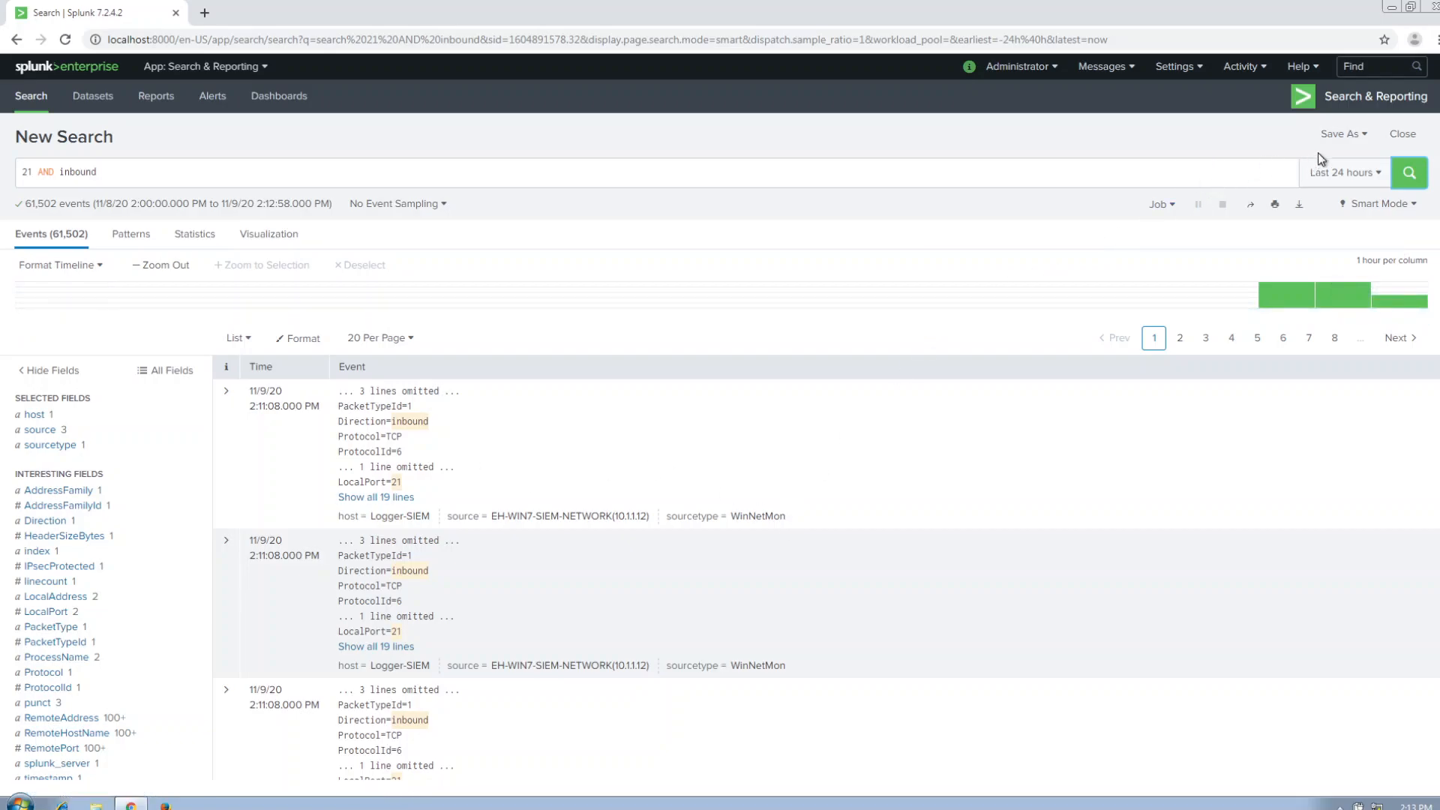
Save the search as a shared real-time alert "DoS on SIEM 10.1.1.12", triggering above 55 results in 1 minute, throttled for 60 seconds, with High severity.
{"action": "left_click", "coordinate": [1372, 135]}
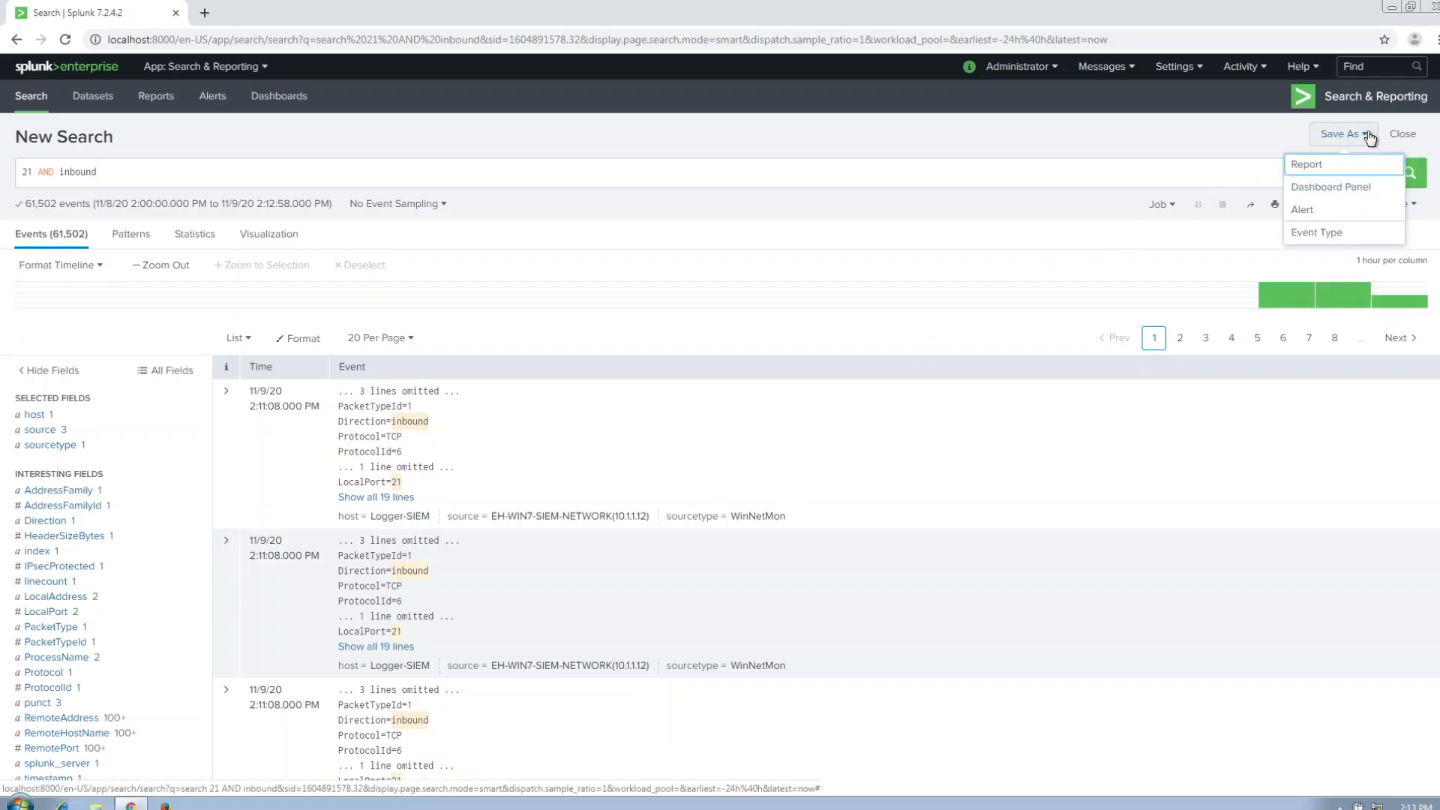
{"action": "left_click", "coordinate": [1355, 208]}
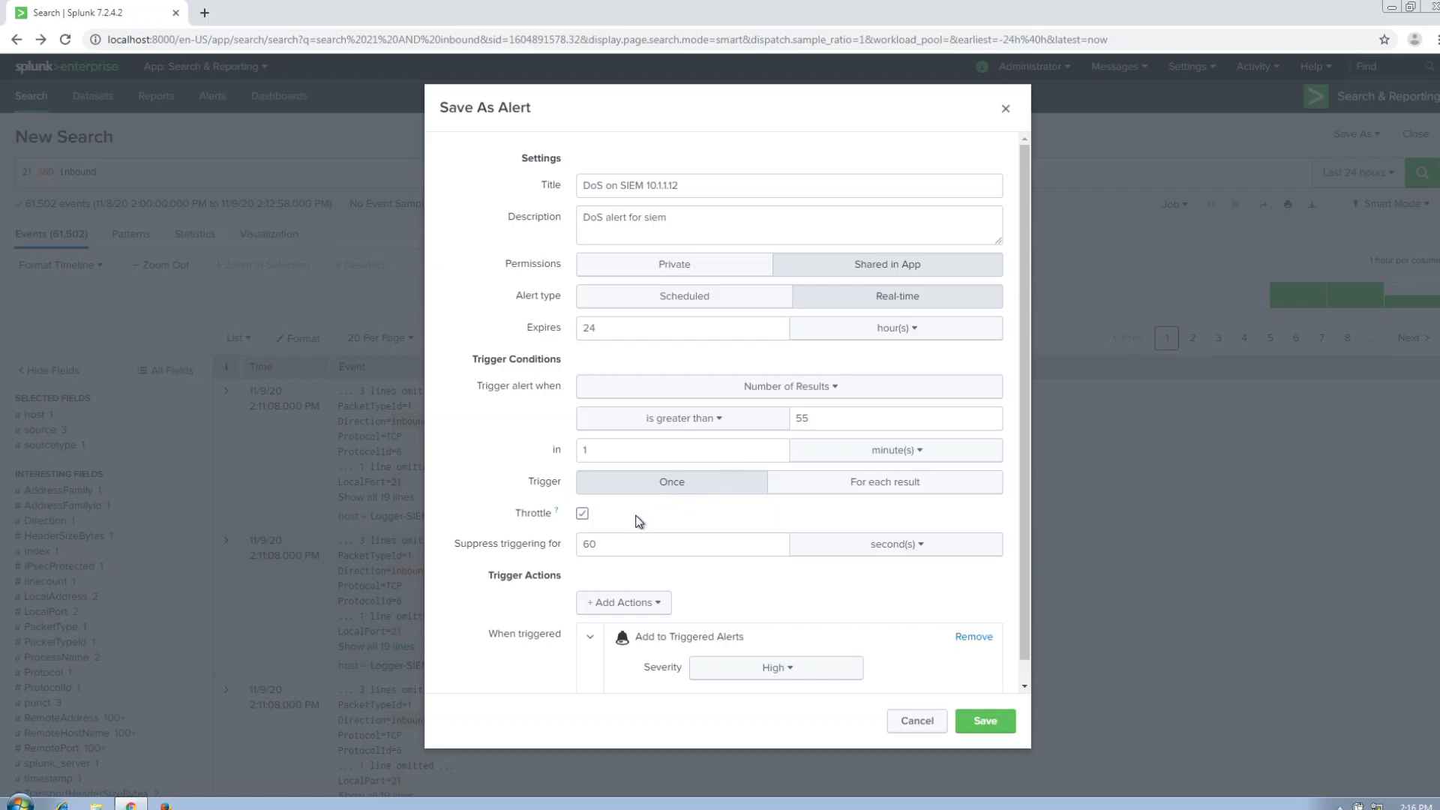
{"action": "scroll", "coordinate": [637, 522], "scroll_direction": "down", "scroll_amount": 1}
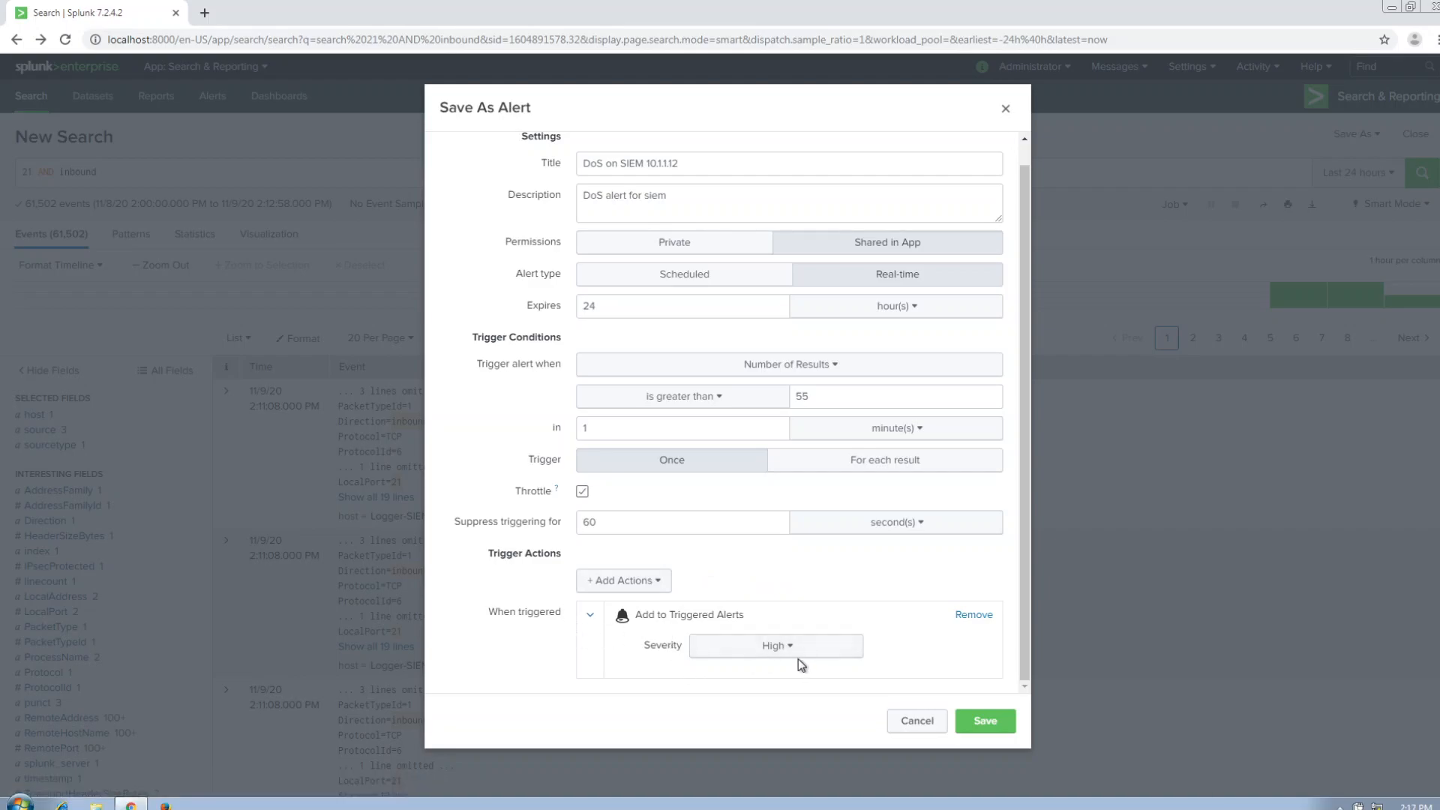
{"action": "left_click", "coordinate": [977, 727]}
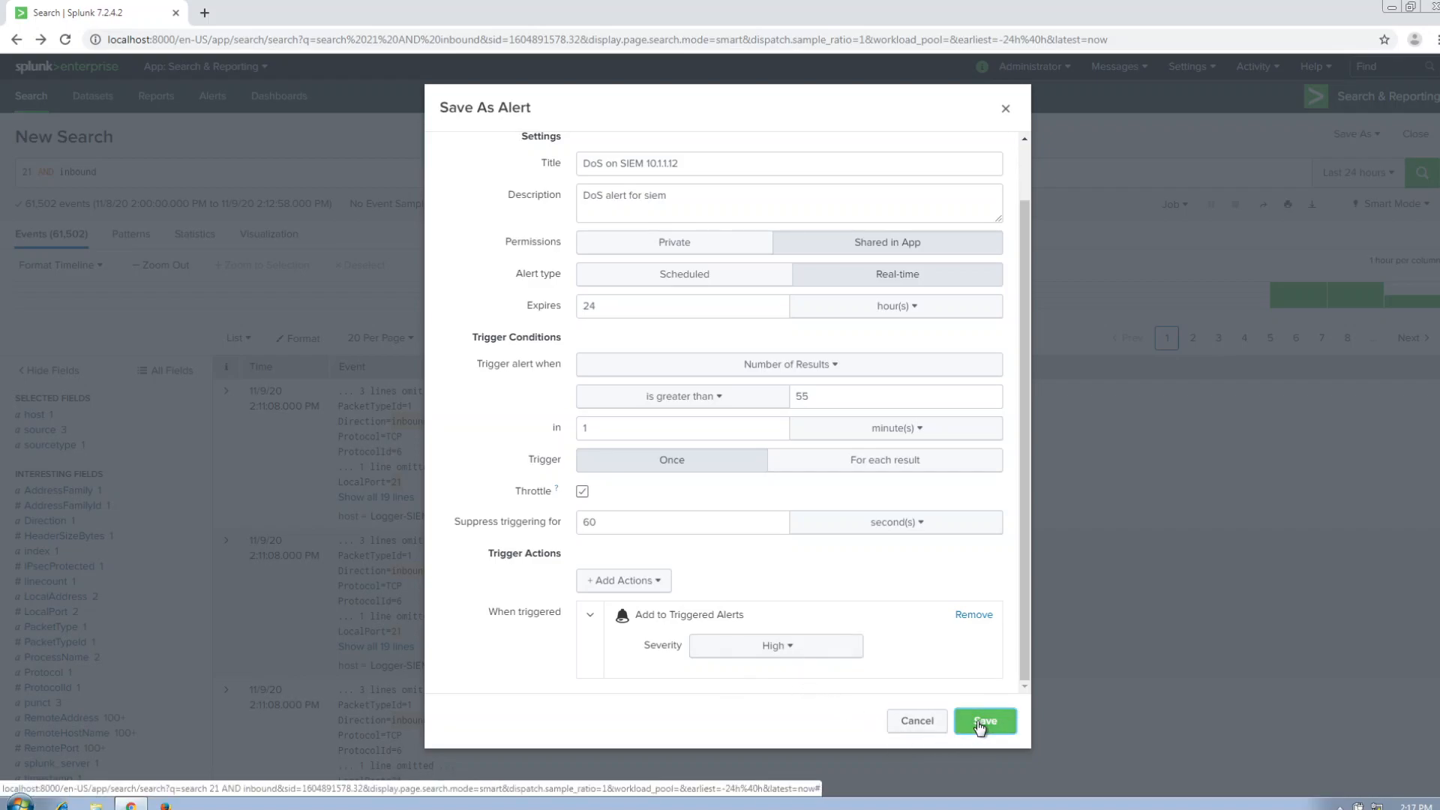
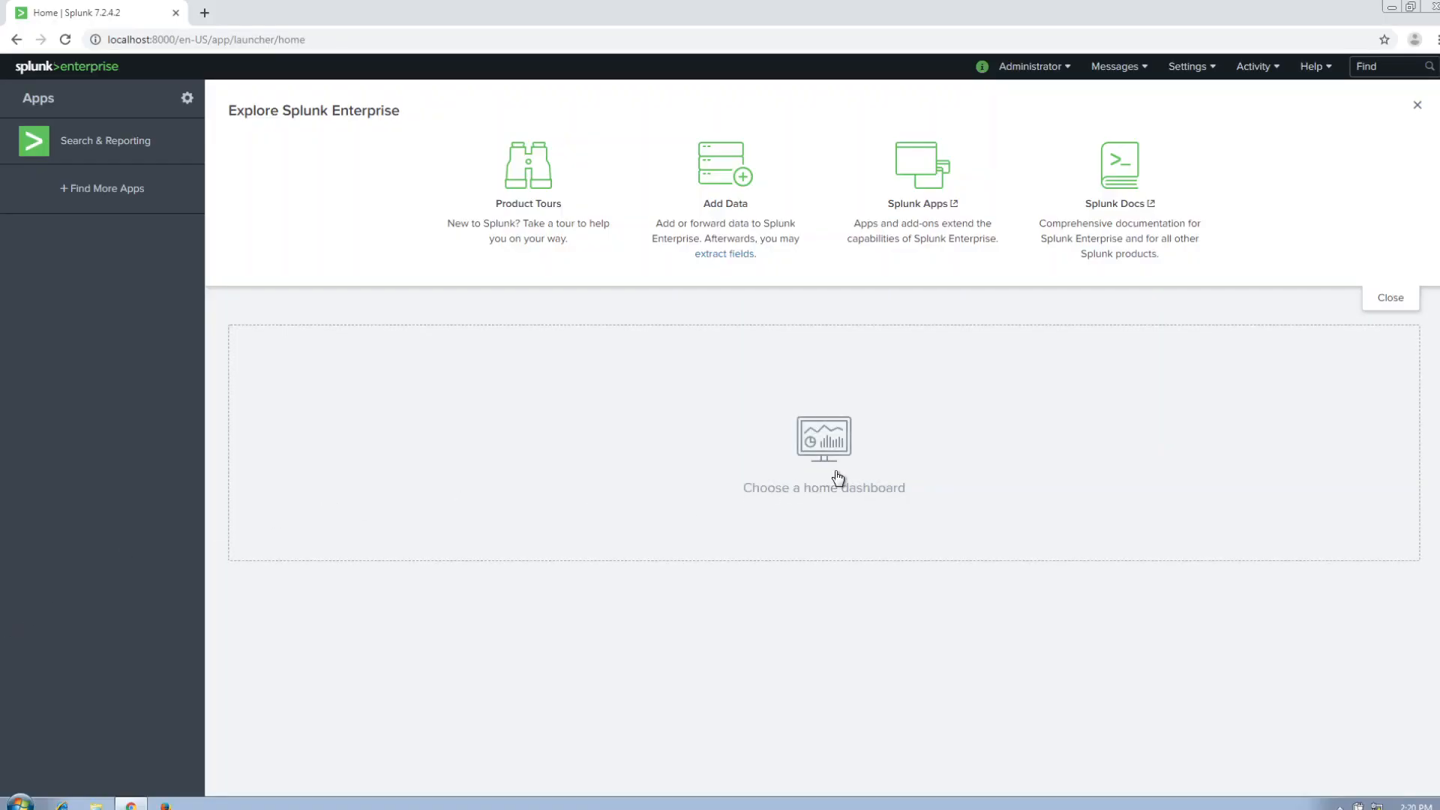
Open the list of triggered alerts from the Splunk home page.
{"action": "left_click", "coordinate": [1257, 68]}
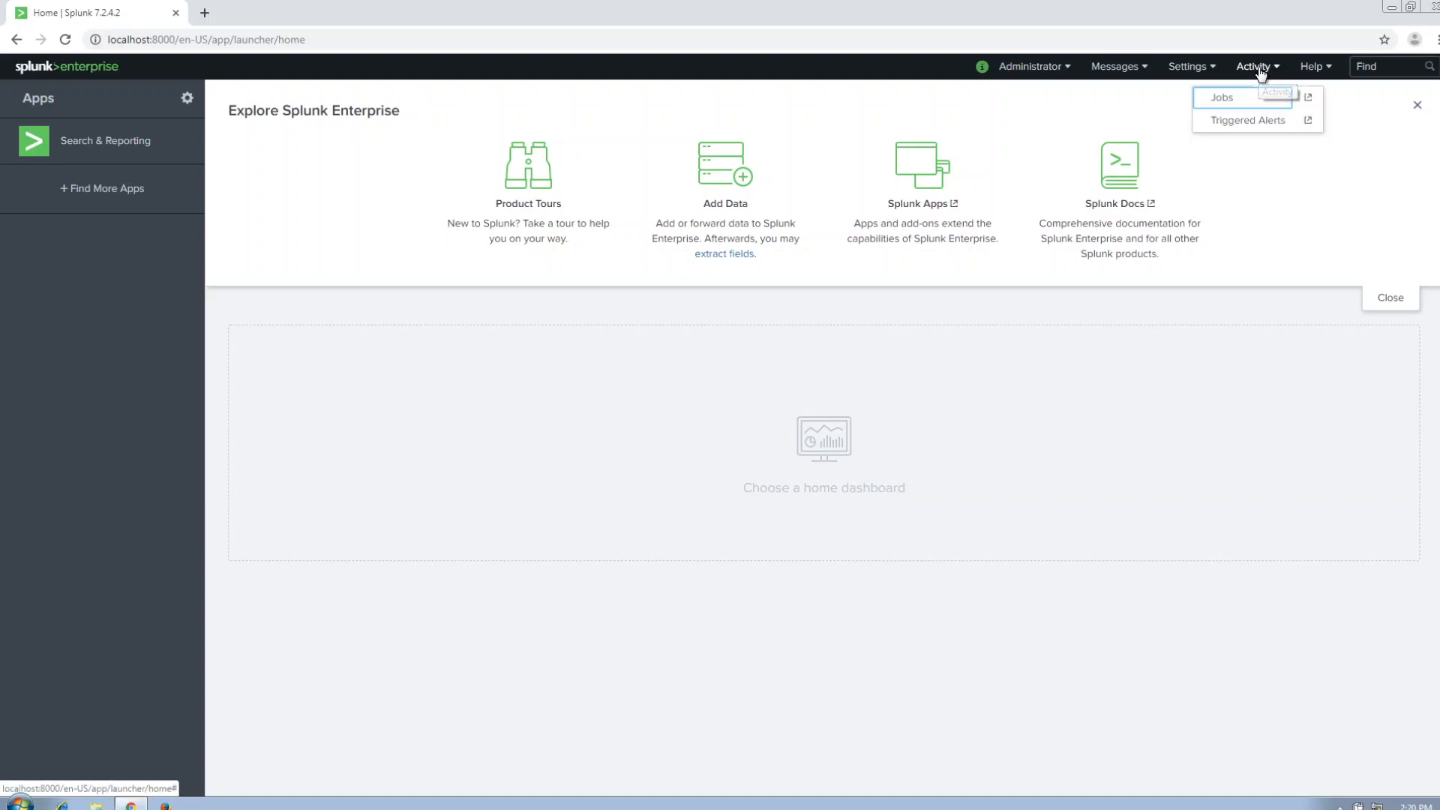
{"action": "left_click", "coordinate": [1261, 121]}
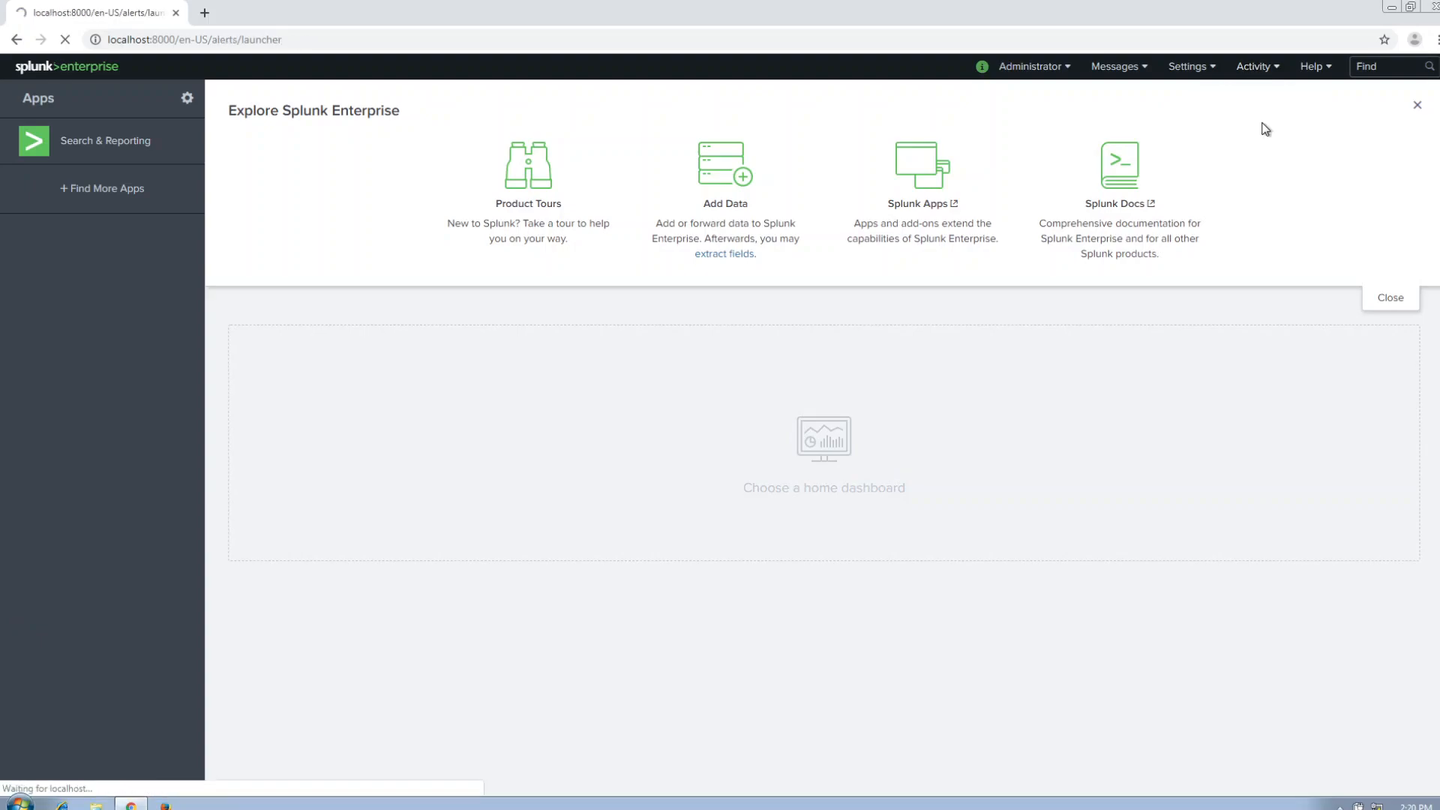